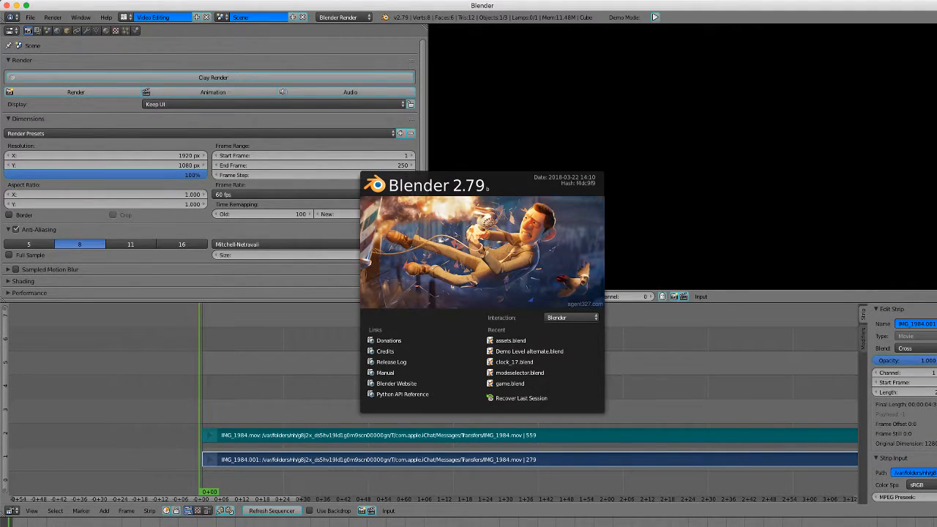
Dismiss the splash screen and switch the screen layout to Default
{"action": "key", "text": "Escape"}
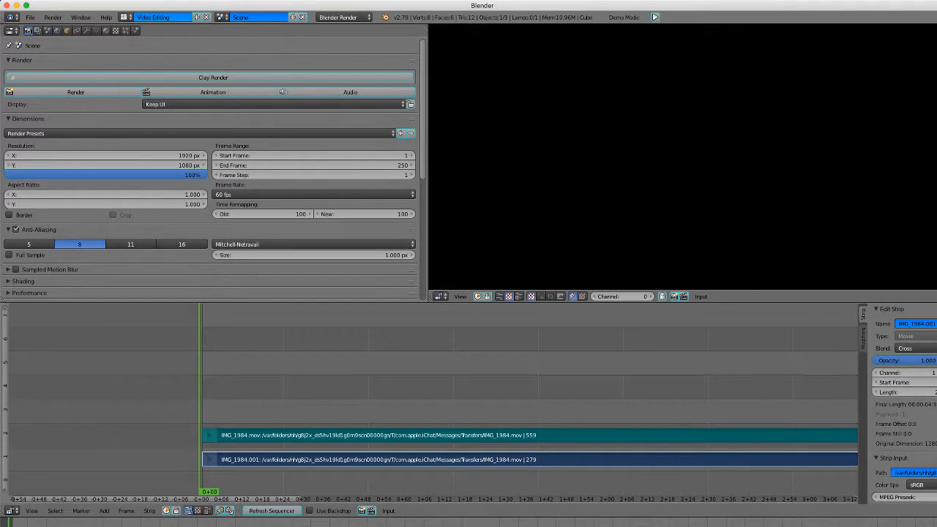
{"action": "left_click", "coordinate": [126, 17]}
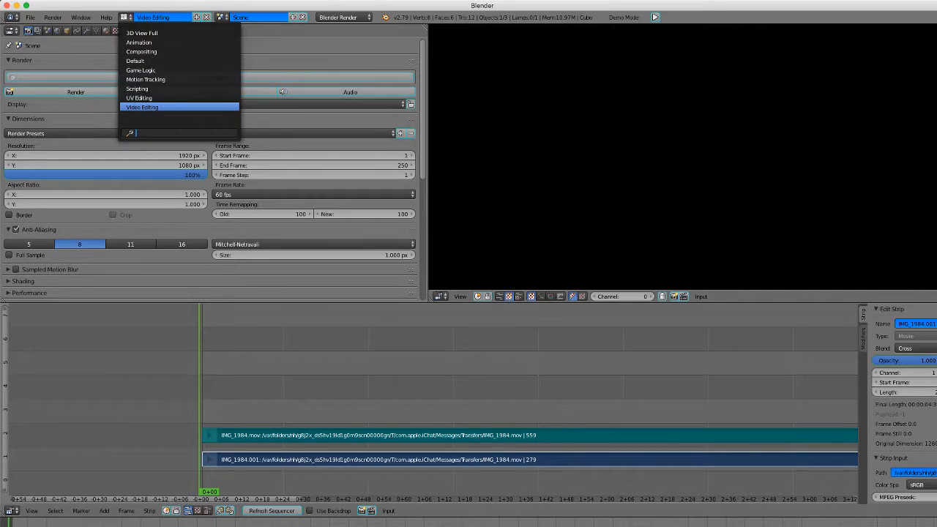
{"action": "left_click", "coordinate": [147, 60]}
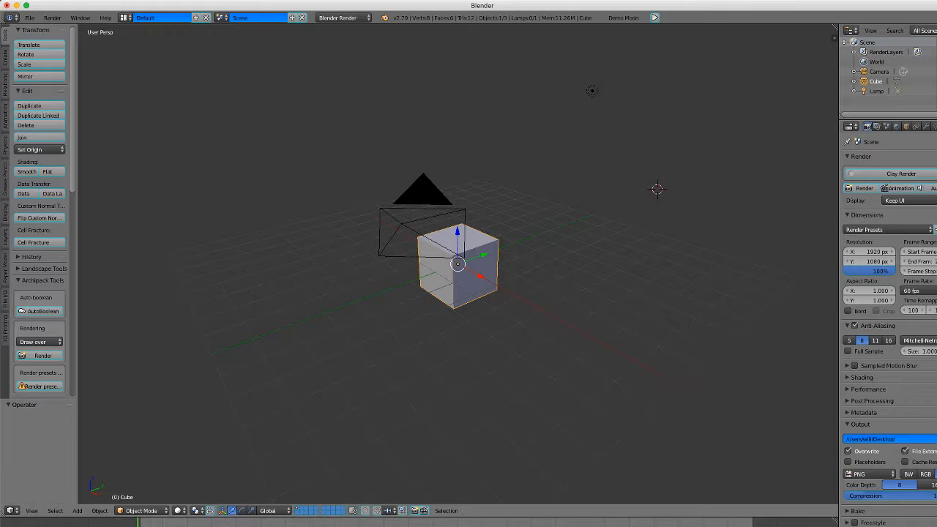
Switch the default cube to Edit Mode
{"action": "middle_click_drag", "start_coordinate": [657, 189], "coordinate": [554, 167]}
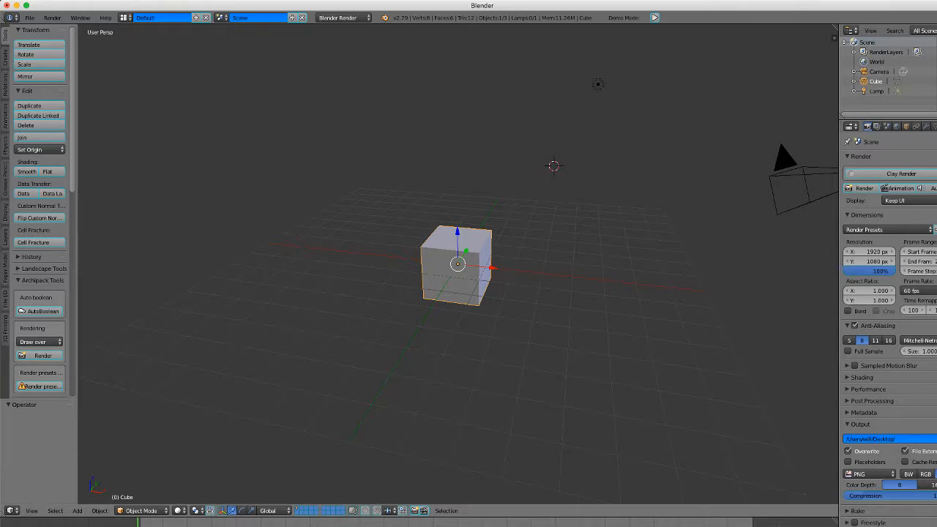
{"action": "middle_click_drag", "start_coordinate": [458, 264], "coordinate": [312, 263]}
{"action": "middle_click_drag", "start_coordinate": [748, 275], "coordinate": [700, 207]}
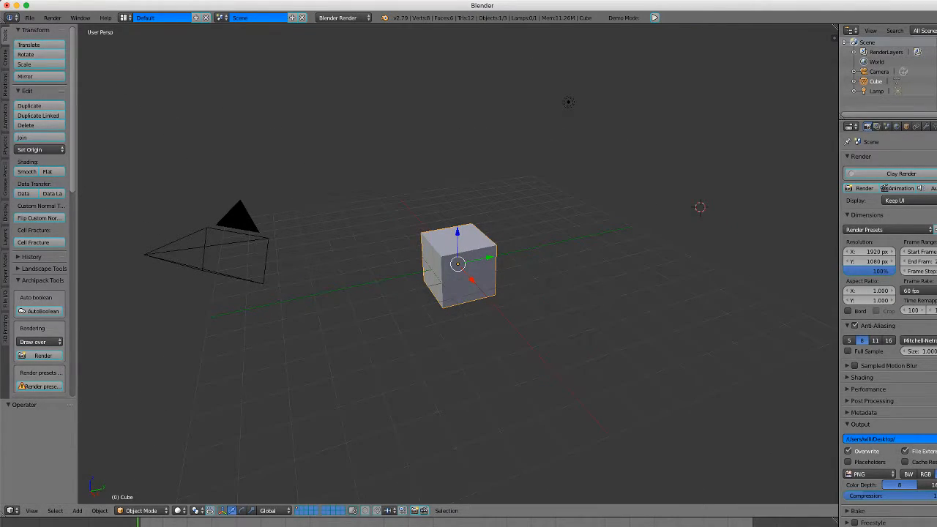
{"action": "key", "text": "Tab"}
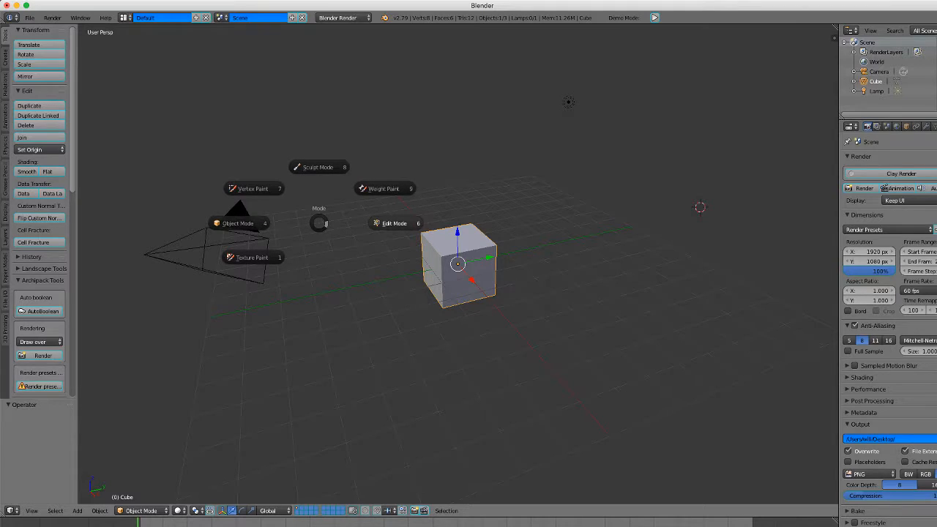
{"action": "key", "text": "6"}
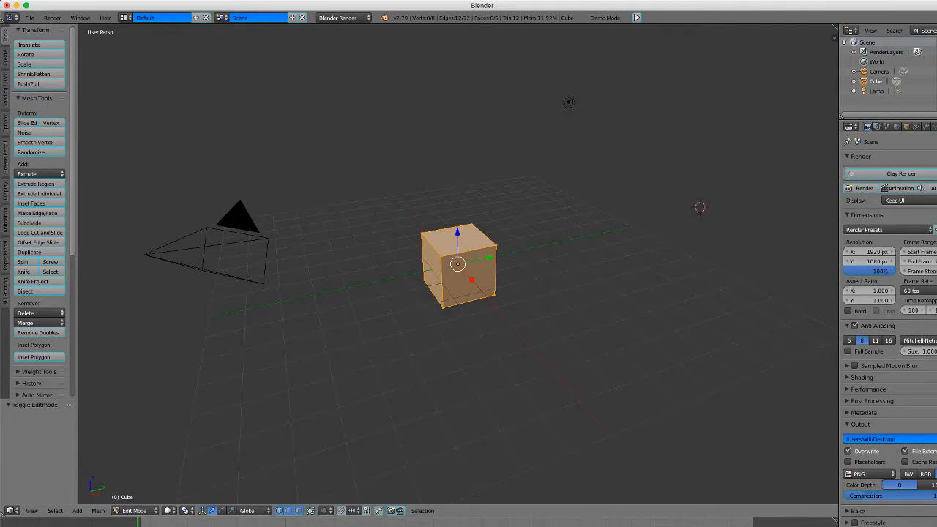
Toggle the cube repeatedly between Object Mode and Edit Mode, finishing in Object Mode
{"action": "middle_click_drag", "start_coordinate": [700, 208], "coordinate": [227, 320]}
{"action": "key", "text": "Tab"}
{"action": "key", "text": "4"}
{"action": "key", "text": "Tab"}
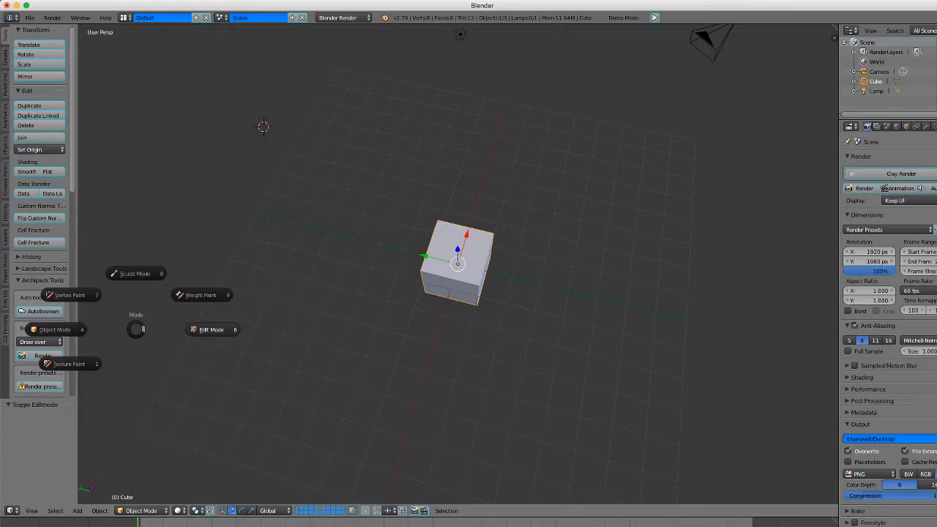
{"action": "key", "text": "6"}
{"action": "key", "text": "Tab"}
{"action": "key", "text": "4"}
{"action": "key", "text": "Tab"}
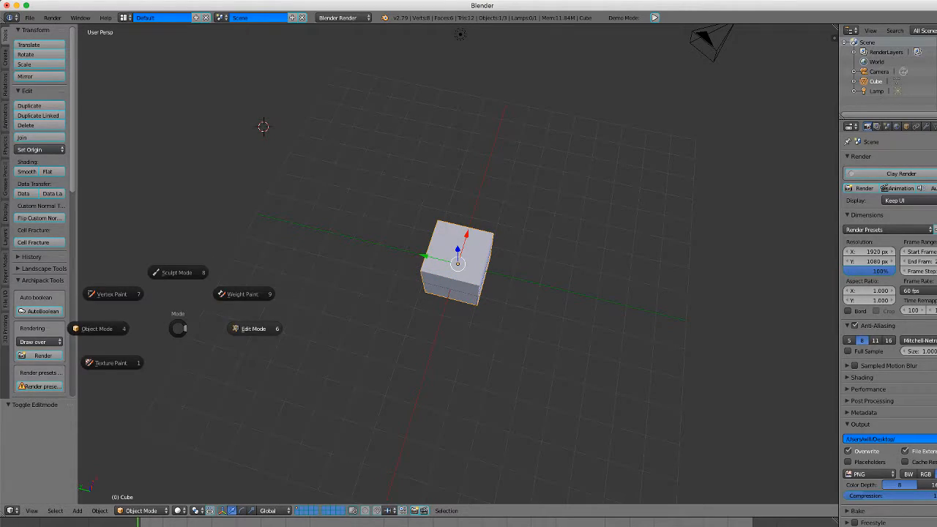
{"action": "key", "text": "6"}
{"action": "key", "text": "Tab"}
{"action": "key", "text": "4"}
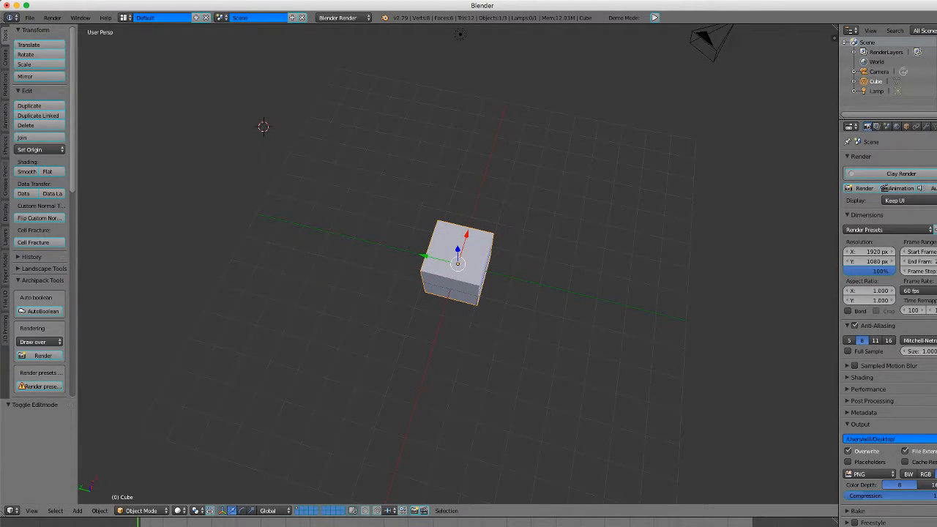
Try moving the whole cube freely and along the global X axis
{"action": "key", "text": "g"}
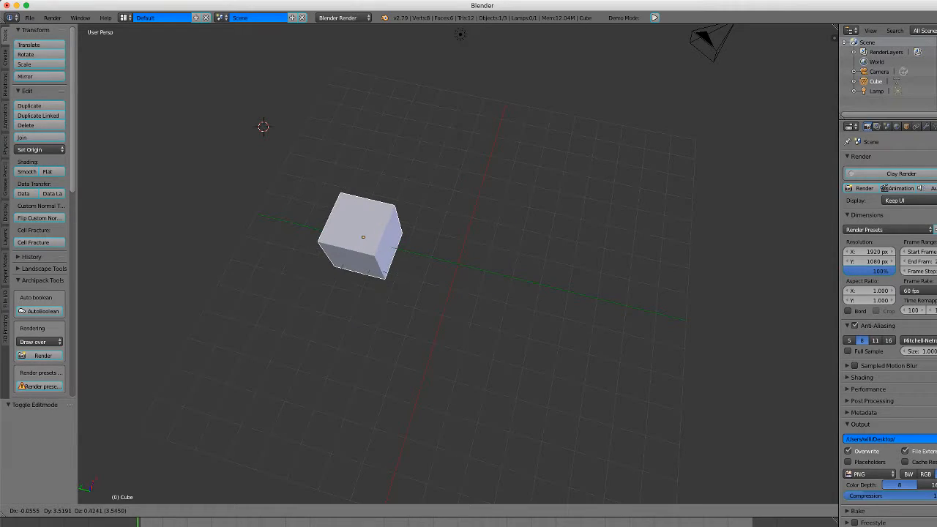
{"action": "key", "text": "Escape"}
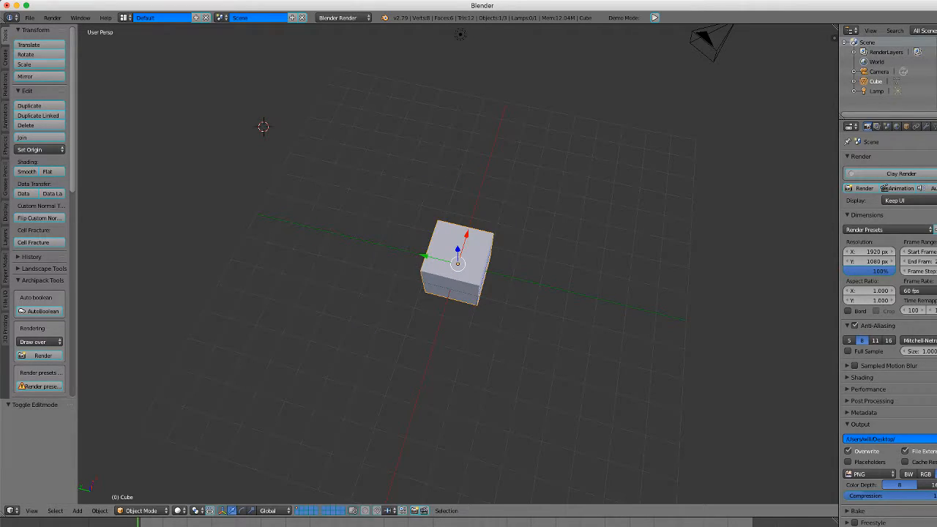
{"action": "key", "text": "g"}
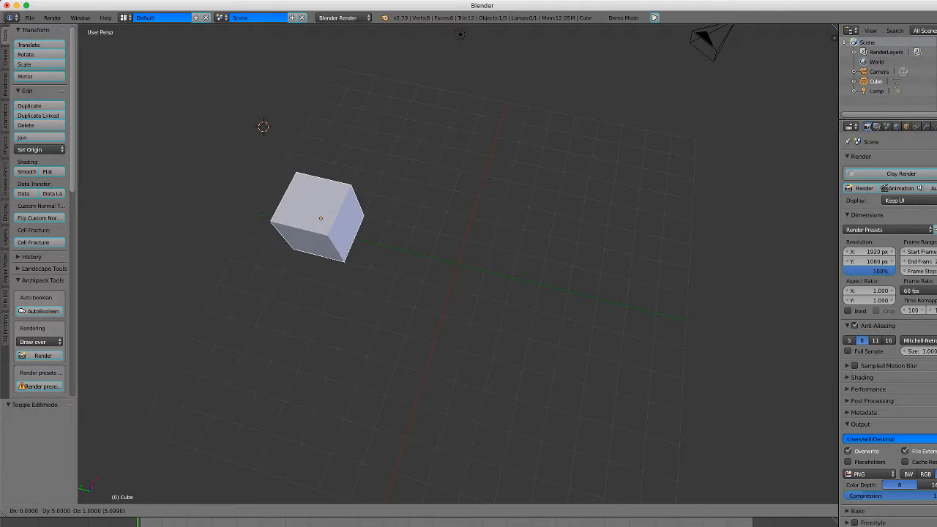
{"action": "key", "text": "Escape"}
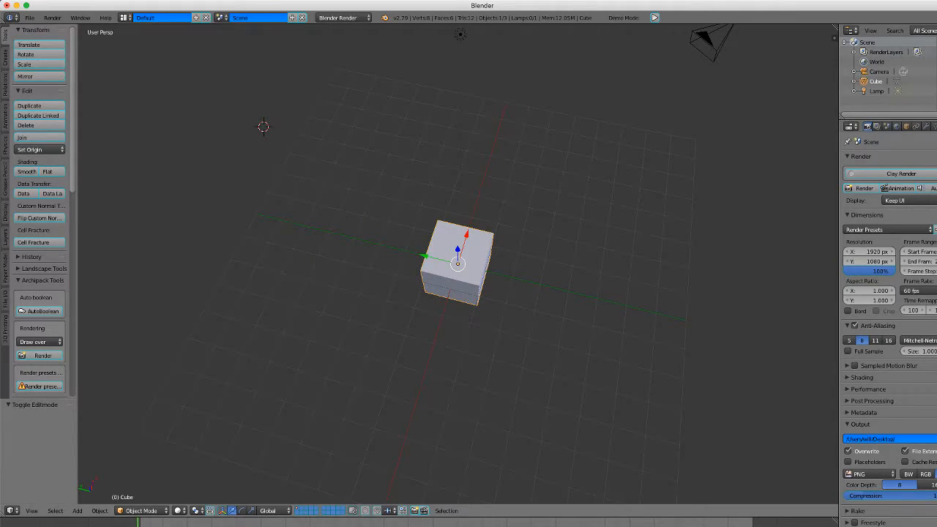
{"action": "key", "text": "g"}
{"action": "key", "text": "x"}
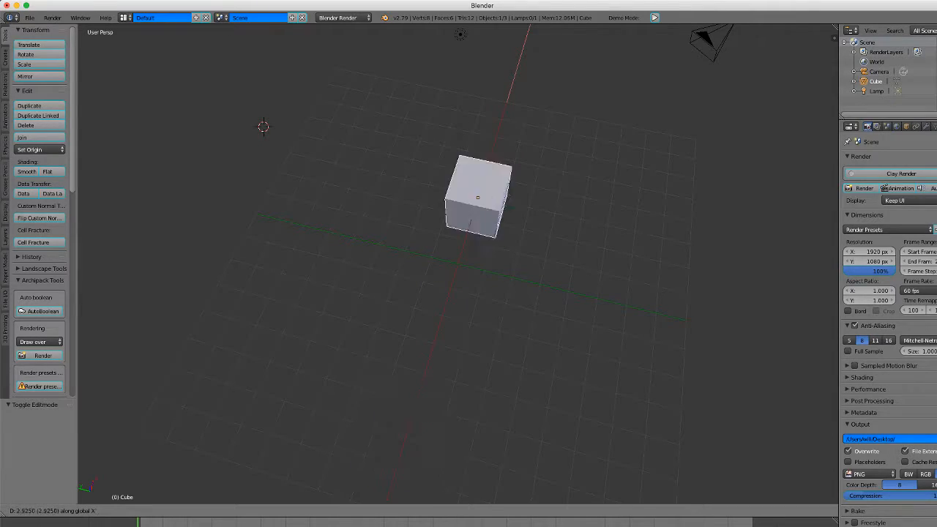
{"action": "key", "text": "Escape"}
Put the cube in Edit Mode and select only the near corner vertex of its top face
{"action": "middle_click_drag", "start_coordinate": [586, 308], "coordinate": [330, 256]}
{"action": "key", "text": "Tab"}
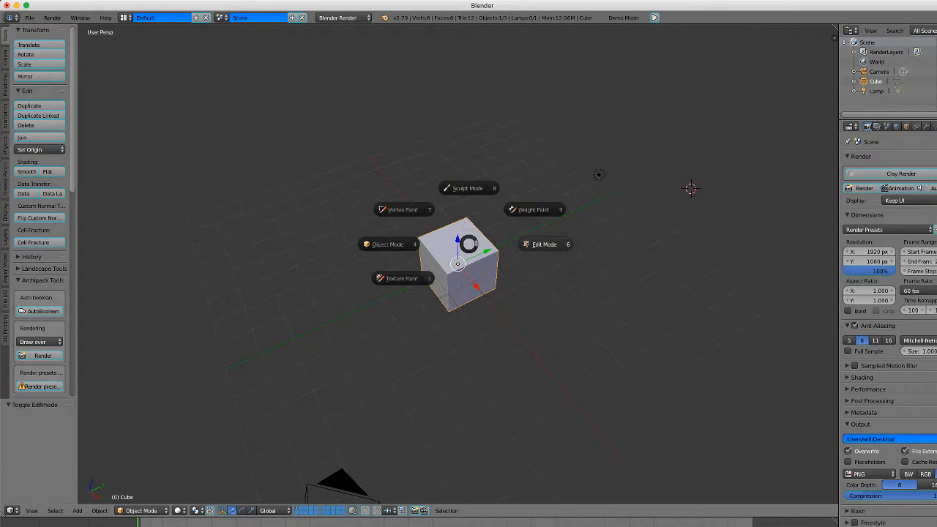
{"action": "left_click", "coordinate": [546, 244]}
{"action": "right_click", "coordinate": [447, 275]}
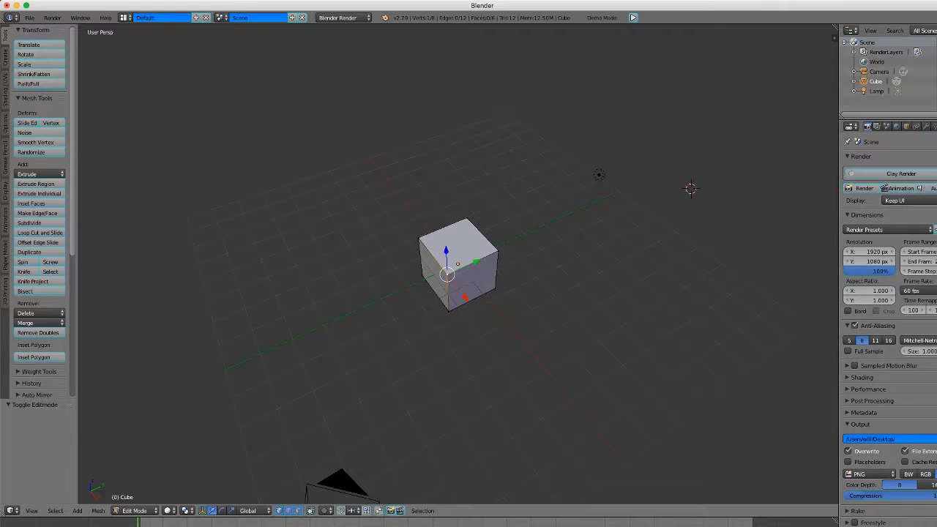
Try moving the selected corner vertex along the global X axis and by -3 along the global Y axis
{"action": "key", "text": "g"}
{"action": "key", "text": "x"}
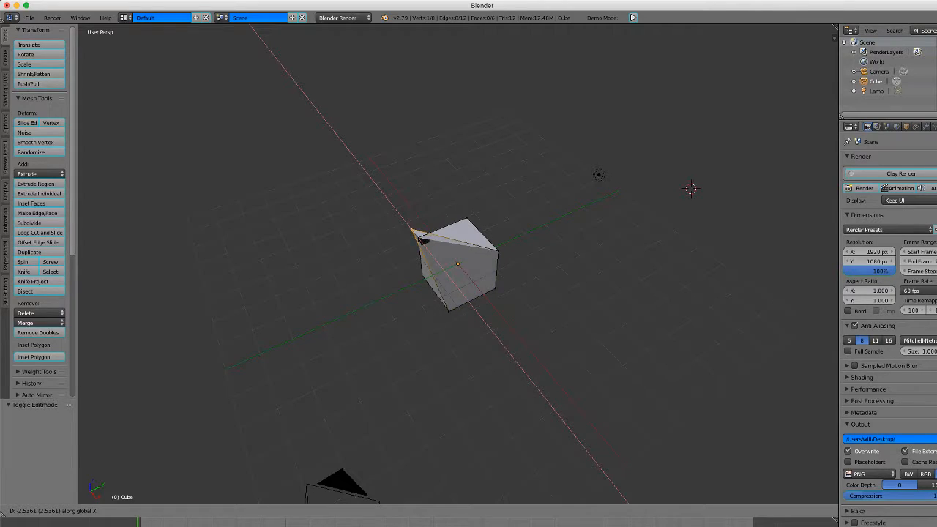
{"action": "key", "text": "y"}
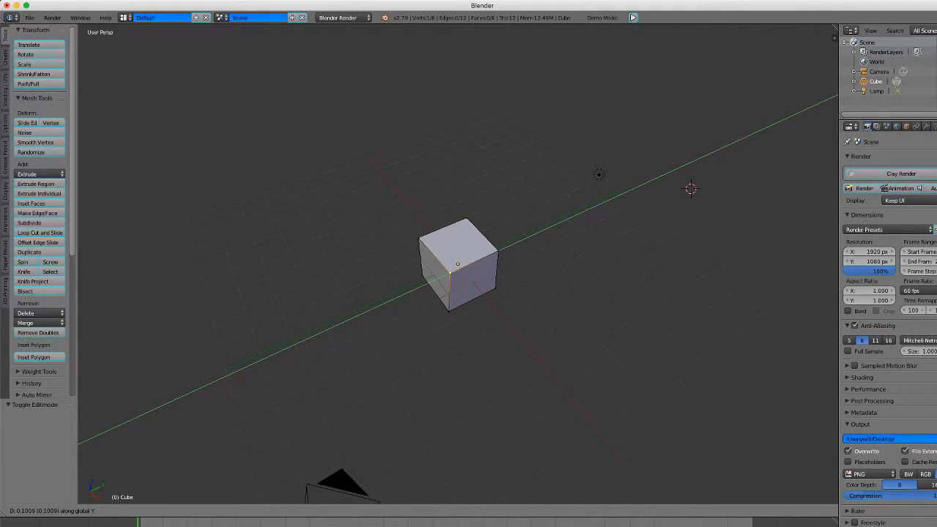
{"action": "key", "text": "4"}
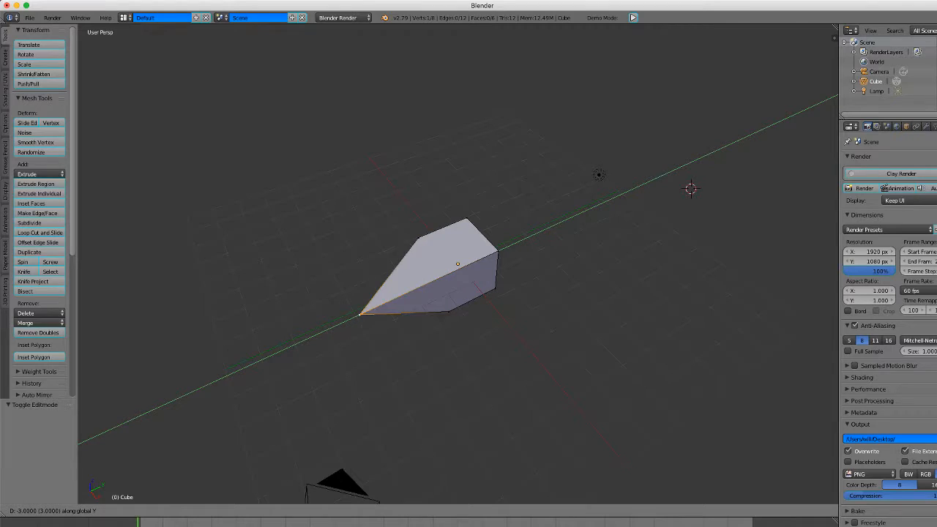
{"action": "key", "text": "Return"}
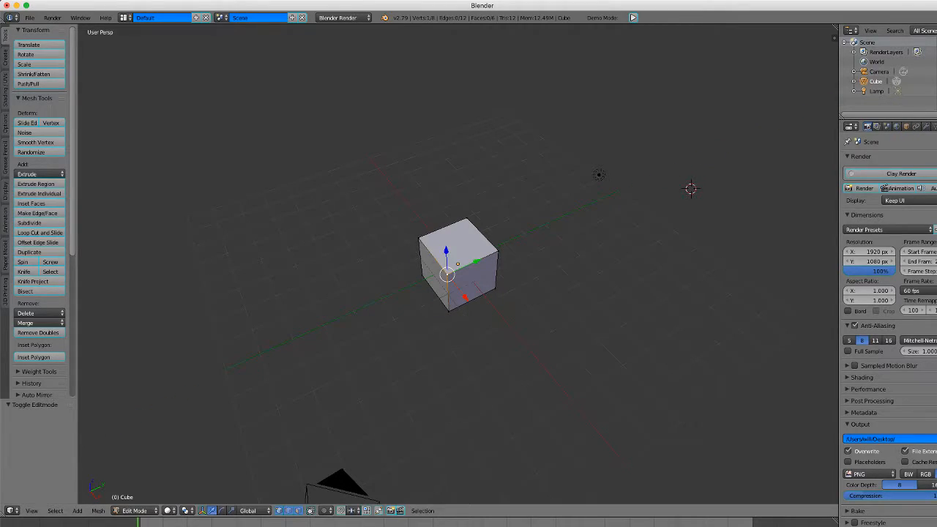
Try moving the selected corner vertex 6 units along the global X axis
{"action": "middle_click_drag", "start_coordinate": [691, 189], "coordinate": [739, 247]}
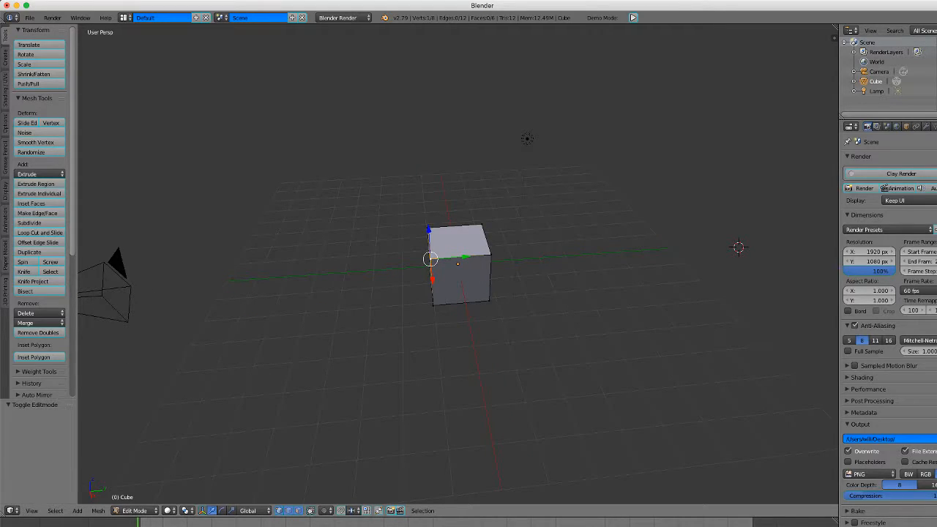
{"action": "key", "text": "g"}
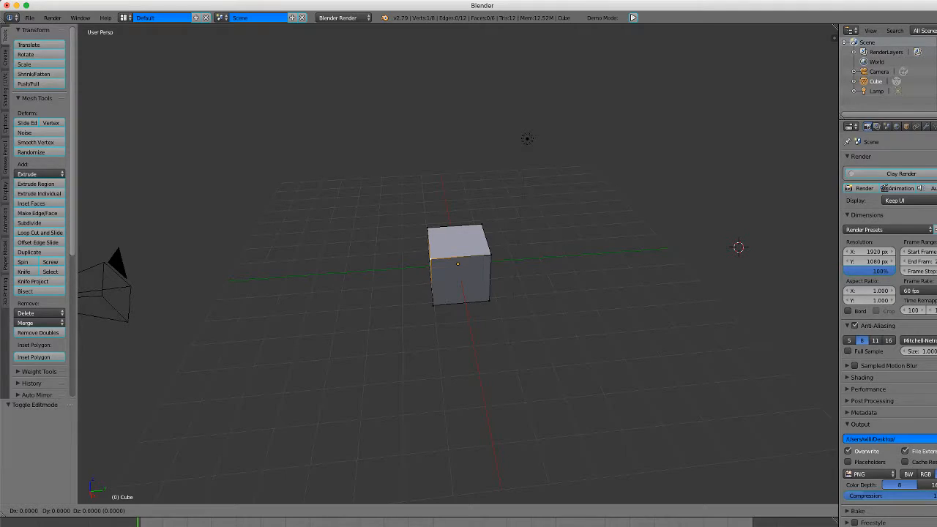
{"action": "key", "text": "x"}
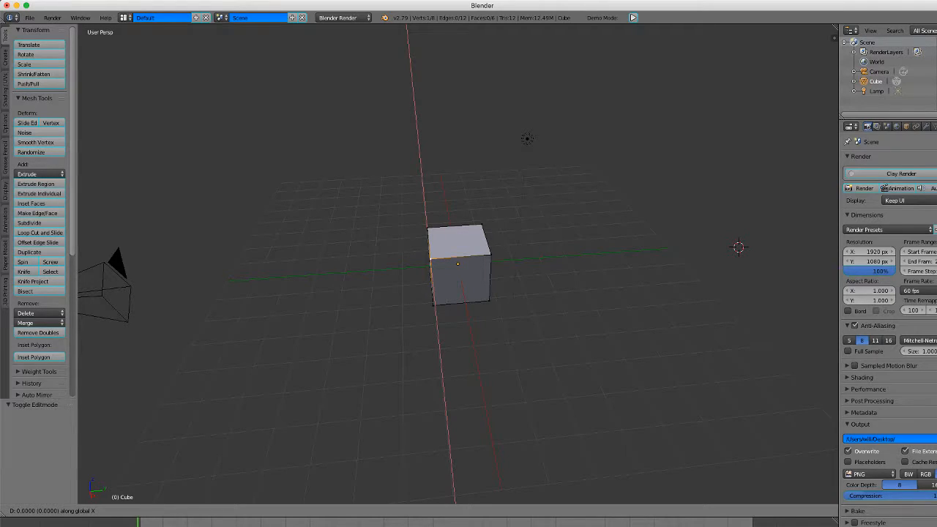
{"action": "key", "text": "7"}
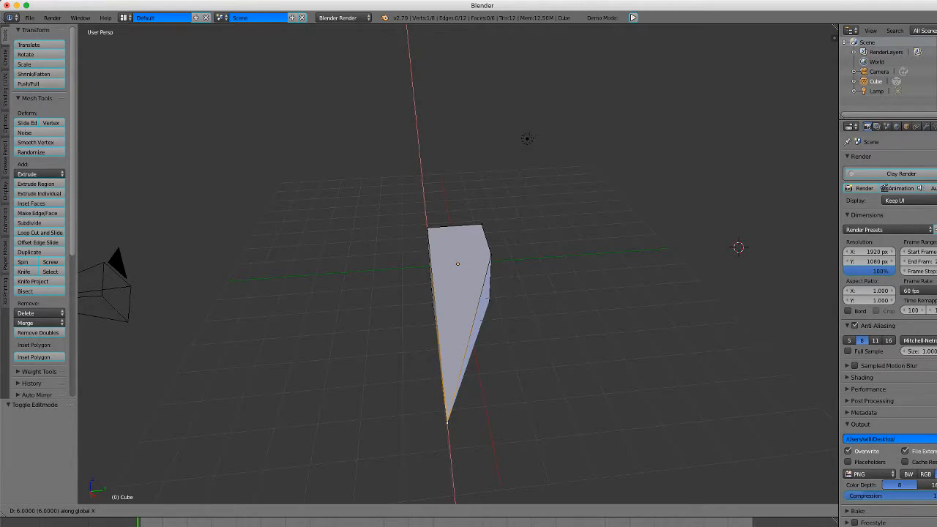
{"action": "key", "text": "Escape"}
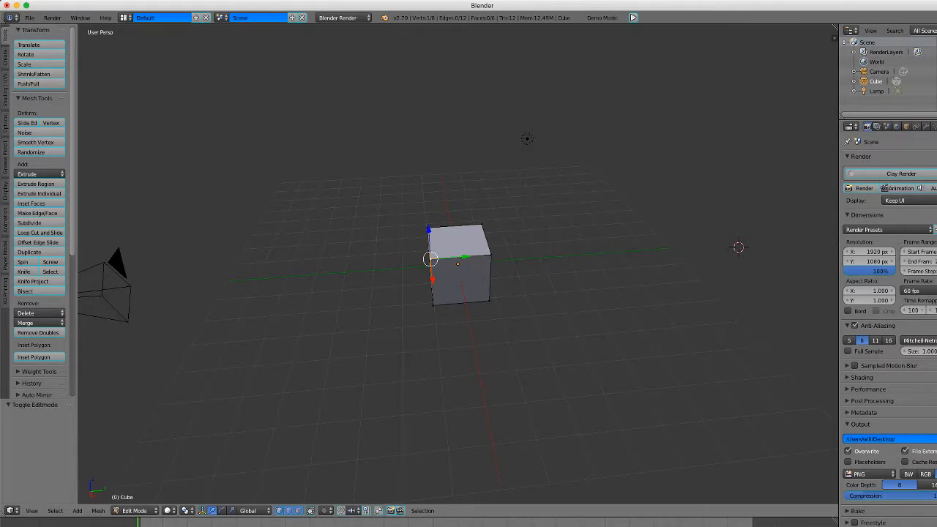
Move the selected corner vertex -6 units along the global Y axis
{"action": "key", "text": "g"}
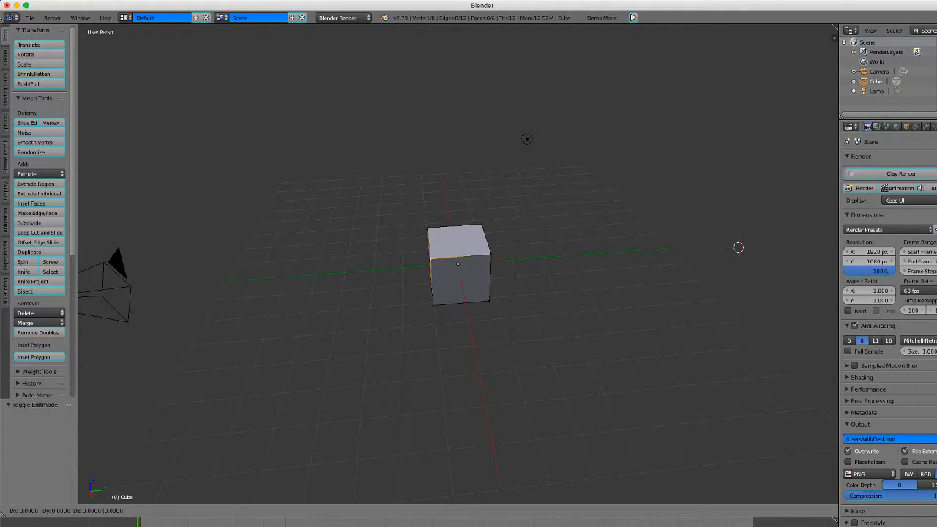
{"action": "key", "text": "y"}
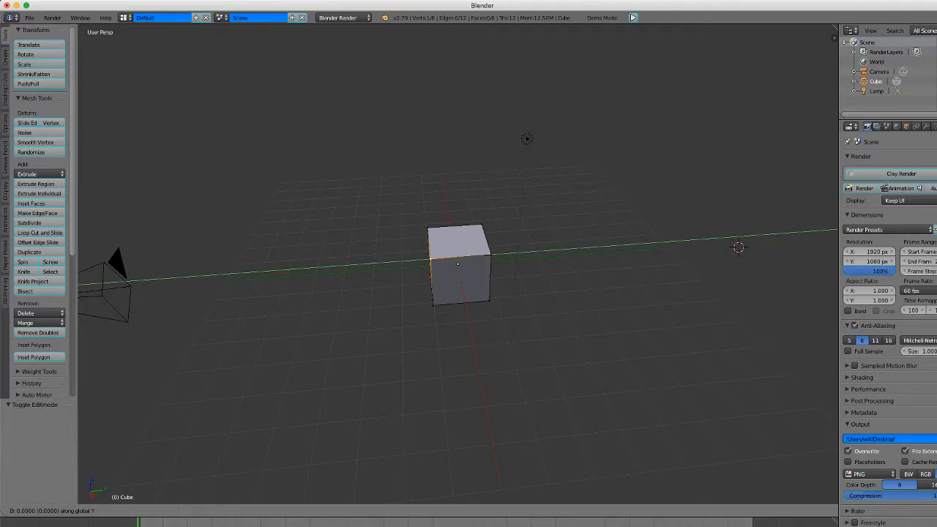
{"action": "key", "text": "Return"}
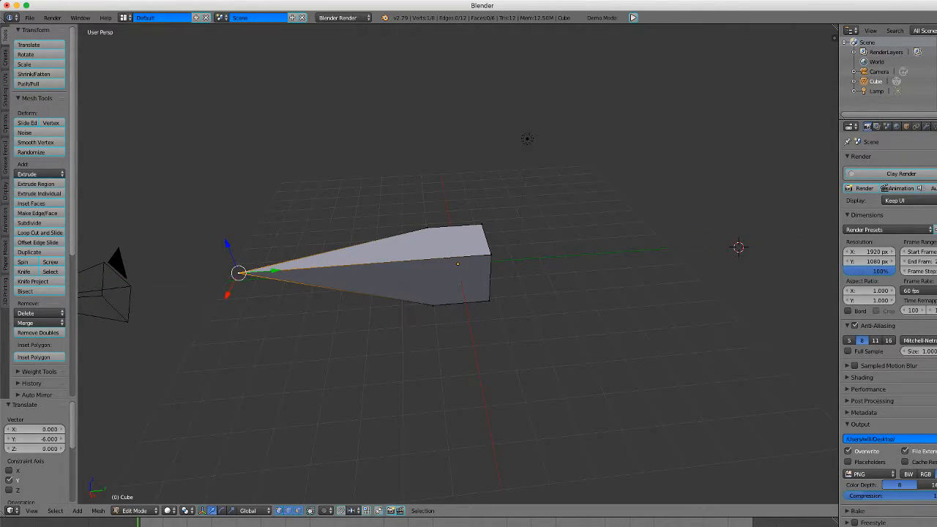
Reselect the stretched corner vertex and move it 6 units along the global Y axis
{"action": "right_click", "coordinate": [490, 255]}
{"action": "right_click", "coordinate": [482, 224]}
{"action": "right_click", "coordinate": [238, 273]}
{"action": "key", "text": "g"}
{"action": "key", "text": "y"}
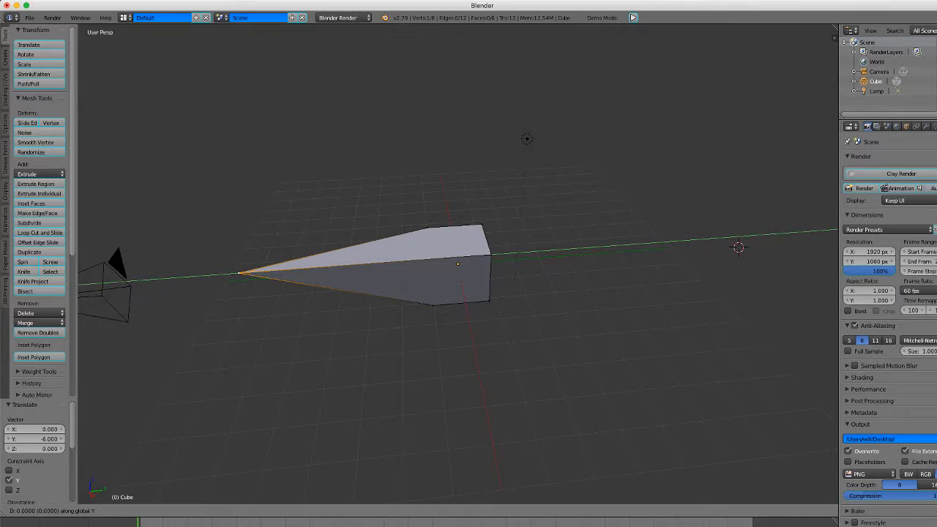
{"action": "key", "text": "Return"}
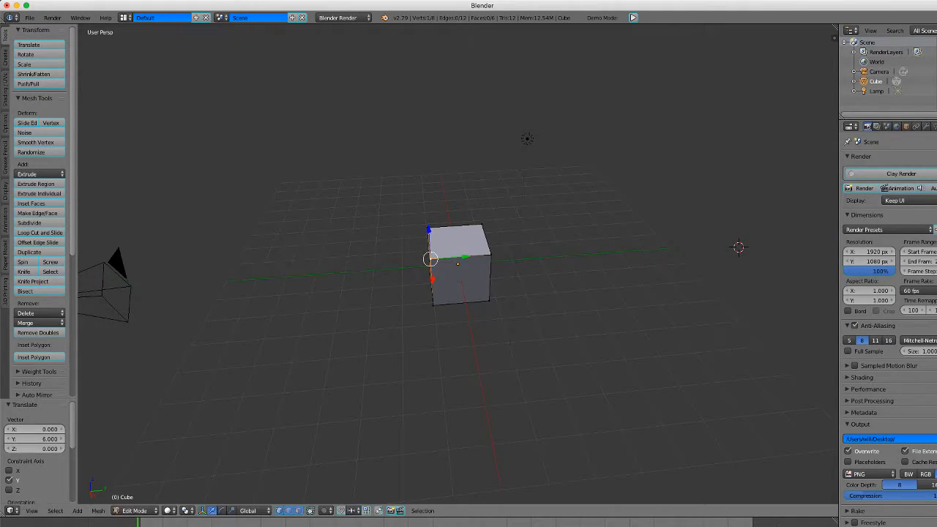
Try moving the cube's front bottom edge freely
{"action": "middle_click_drag", "start_coordinate": [738, 248], "coordinate": [714, 215]}
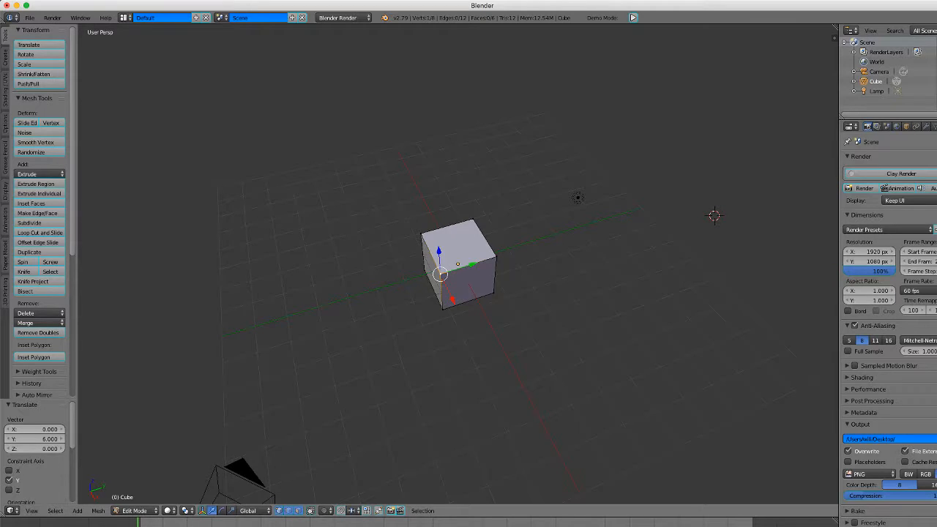
{"action": "mouse_move", "coordinate": [714, 215]}
{"action": "middle_mouse_down"}
{"action": "mouse_move", "coordinate": [731, 274]}
{"action": "mouse_move", "coordinate": [740, 274]}
{"action": "mouse_move", "coordinate": [661, 200]}
{"action": "mouse_move", "coordinate": [566, 166]}
{"action": "mouse_move", "coordinate": [734, 259]}
{"action": "mouse_move", "coordinate": [691, 168]}
{"action": "mouse_move", "coordinate": [699, 177]}
{"action": "mouse_move", "coordinate": [627, 190]}
{"action": "mouse_move", "coordinate": [728, 232]}
{"action": "mouse_move", "coordinate": [710, 307]}
{"action": "mouse_move", "coordinate": [720, 405]}
{"action": "mouse_move", "coordinate": [659, 454]}
{"action": "mouse_move", "coordinate": [755, 320]}
{"action": "mouse_move", "coordinate": [715, 216]}
{"action": "mouse_move", "coordinate": [701, 211]}
{"action": "middle_mouse_up"}
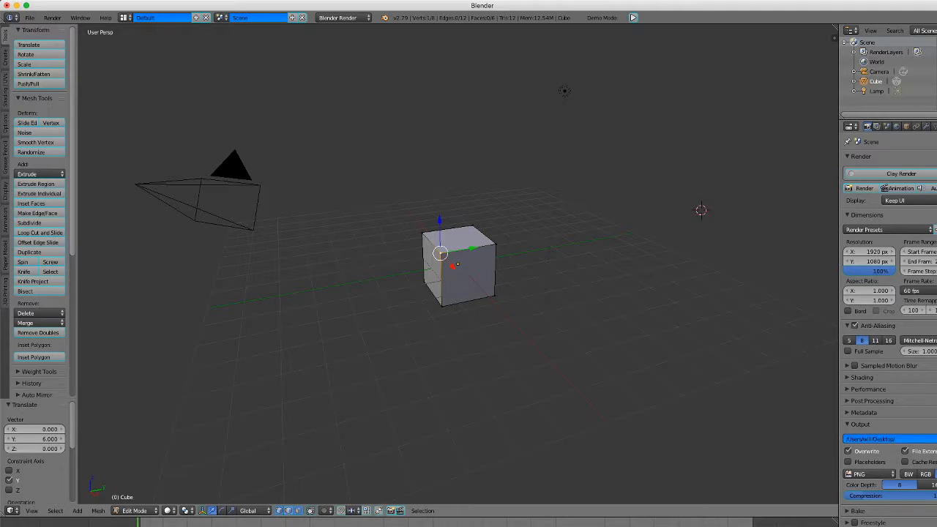
{"action": "key", "text": "a"}
{"action": "right_click", "coordinate": [468, 248]}
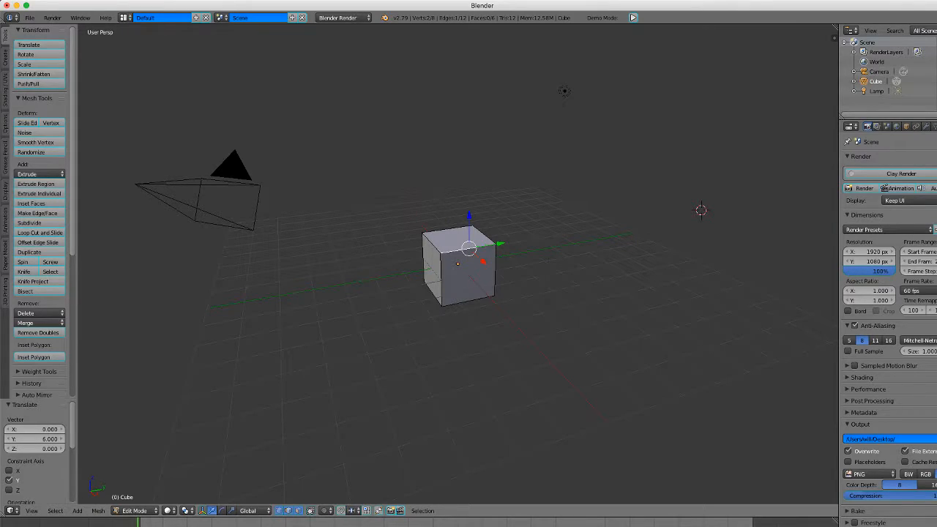
{"action": "right_click", "coordinate": [447, 228]}
{"action": "right_click", "coordinate": [484, 235]}
{"action": "key", "text": "g"}
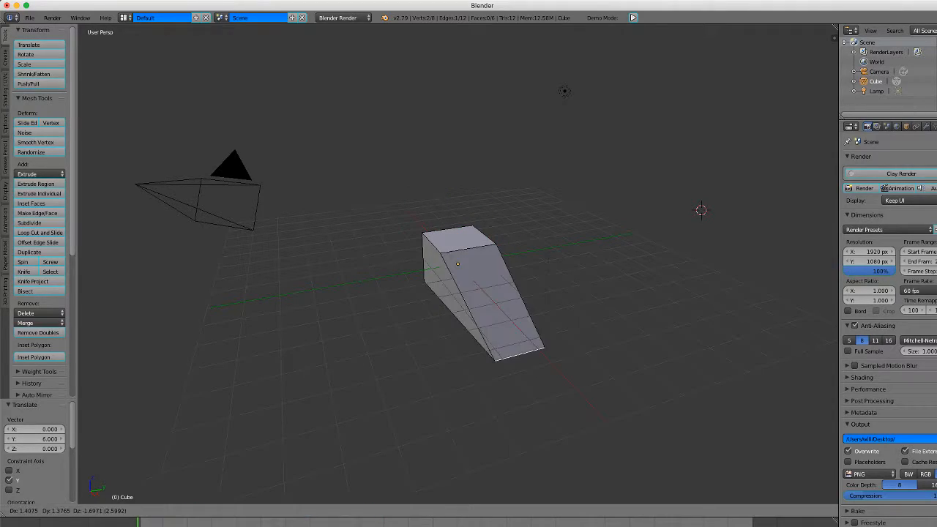
{"action": "key", "text": "Escape"}
Try moving the cube's front face freely
{"action": "key", "text": "a"}
{"action": "right_click", "coordinate": [469, 275]}
{"action": "key", "text": "g"}
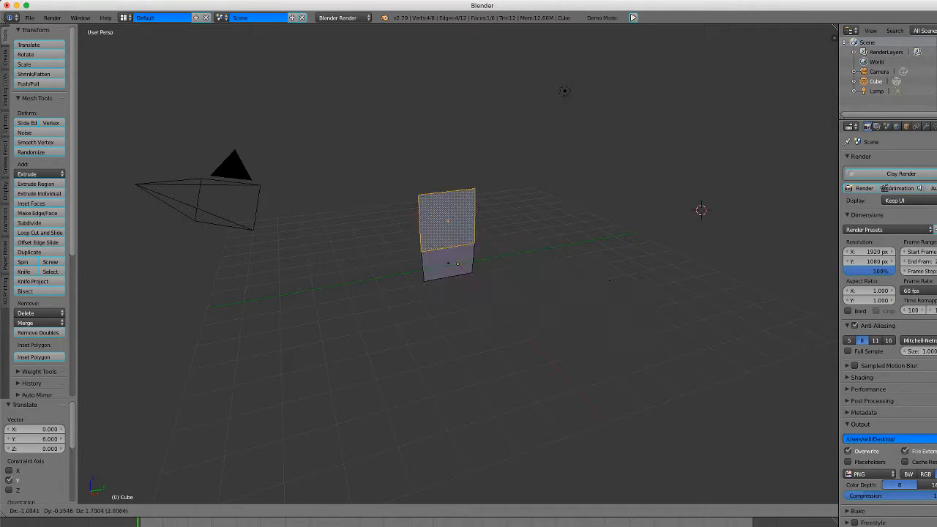
{"action": "key", "text": "Escape"}
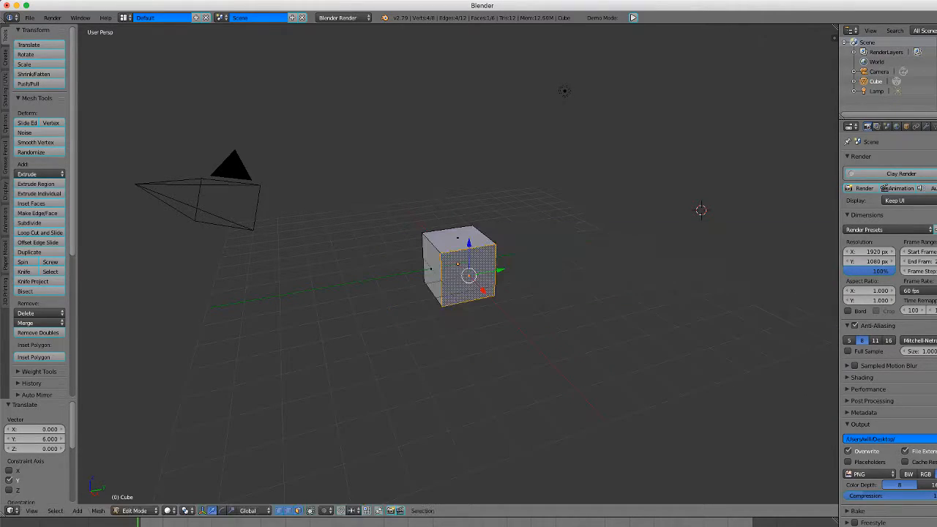
{"action": "middle_click_drag", "start_coordinate": [469, 276], "coordinate": [395, 312]}
{"action": "middle_click_drag", "start_coordinate": [744, 280], "coordinate": [717, 219]}
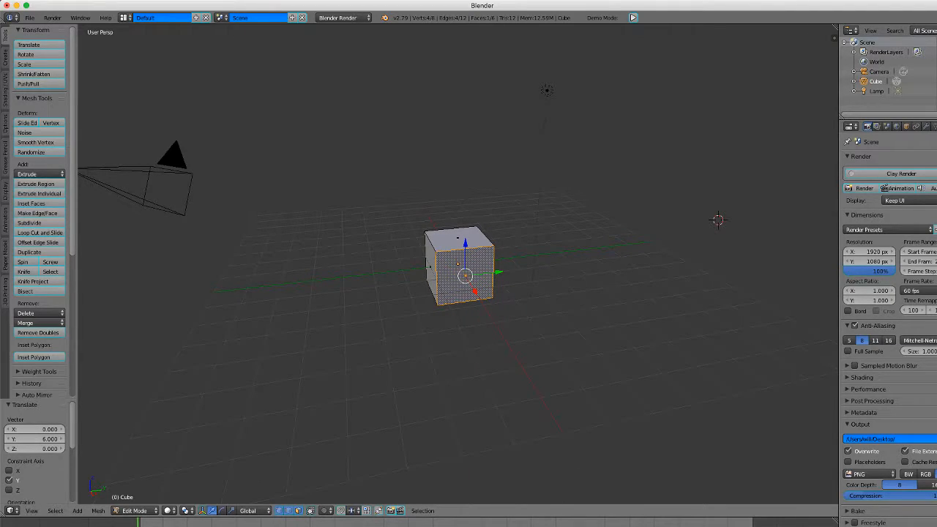
Return the cube to Object Mode and snap the 3D cursor to the scene center
{"action": "key", "text": "Tab"}
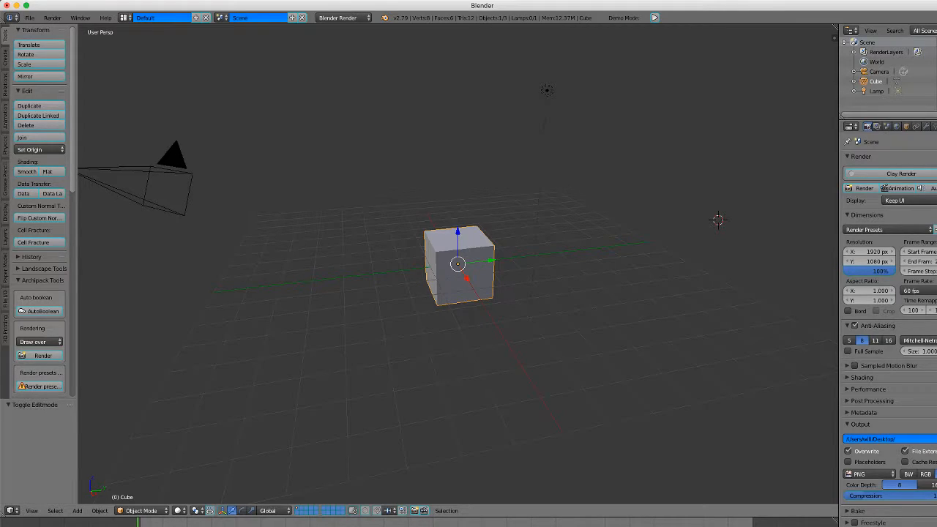
{"action": "key", "text": "shift+s"}
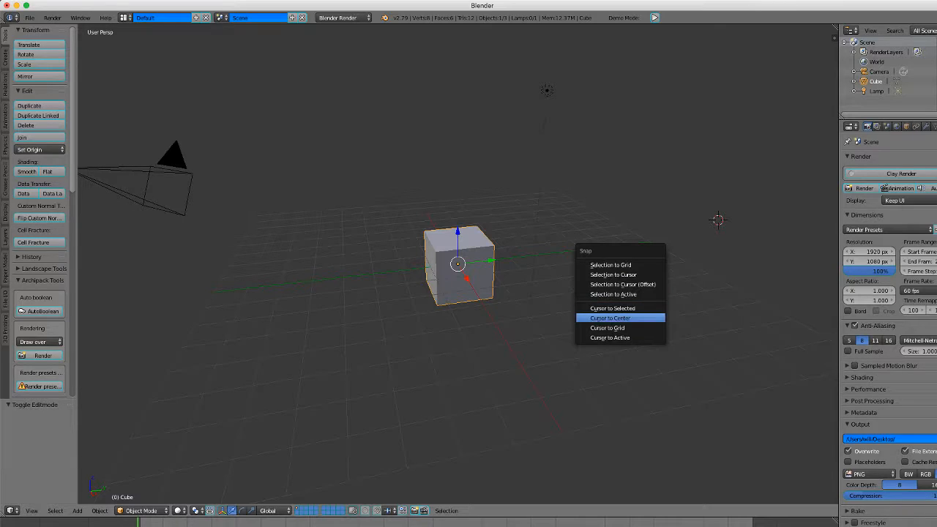
{"action": "key", "text": "Return"}
Switch the render engine to Blender Game and delete the camera from the scene
{"action": "middle_click_drag", "start_coordinate": [458, 264], "coordinate": [600, 271]}
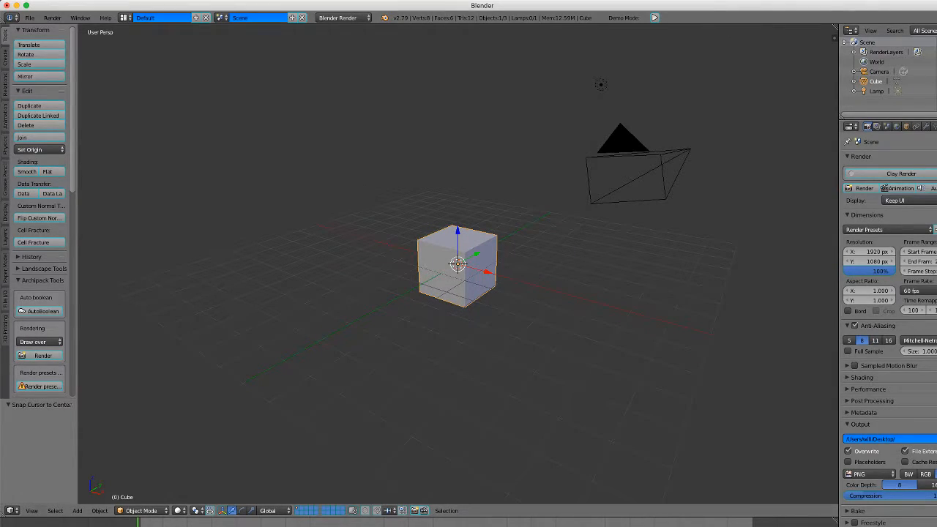
{"action": "left_click", "coordinate": [343, 17]}
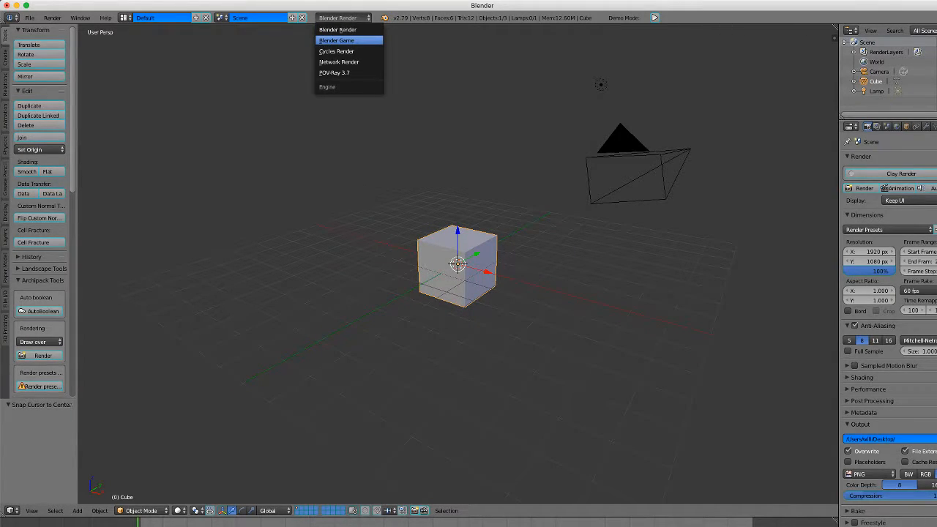
{"action": "left_click", "coordinate": [336, 40]}
{"action": "right_click", "coordinate": [626, 153]}
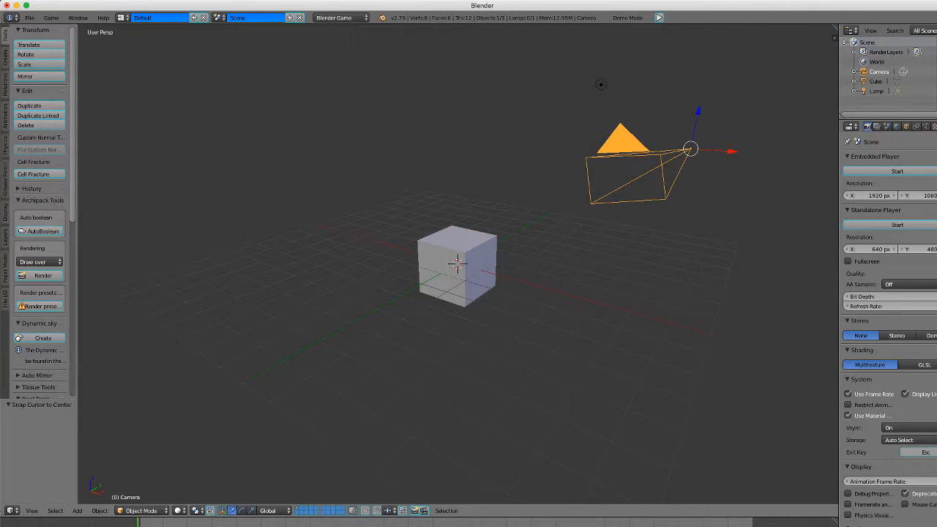
{"action": "key", "text": "Delete"}
Split the 3D view into one tall view and two stacked views, hiding the tool shelf in the tall one
{"action": "middle_click_drag", "start_coordinate": [458, 264], "coordinate": [408, 291]}
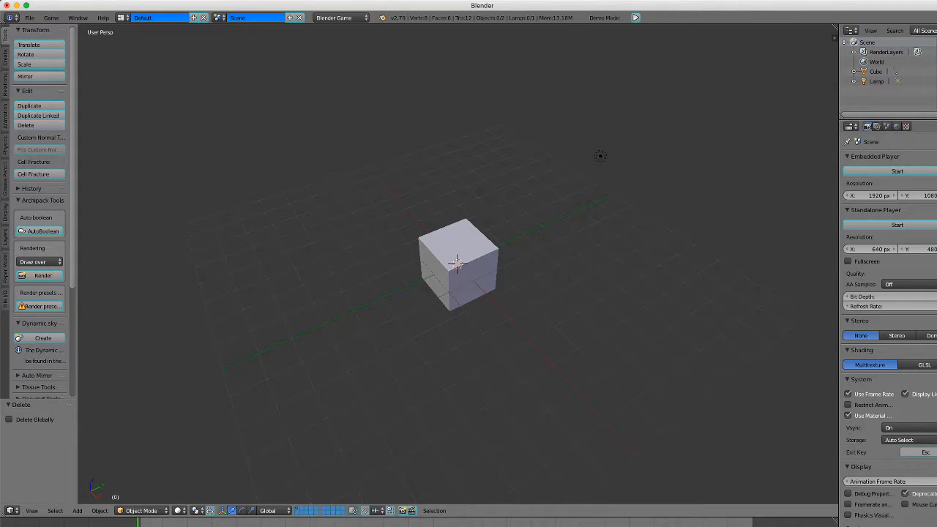
{"action": "left_click_drag", "start_coordinate": [835, 33], "coordinate": [471, 33]}
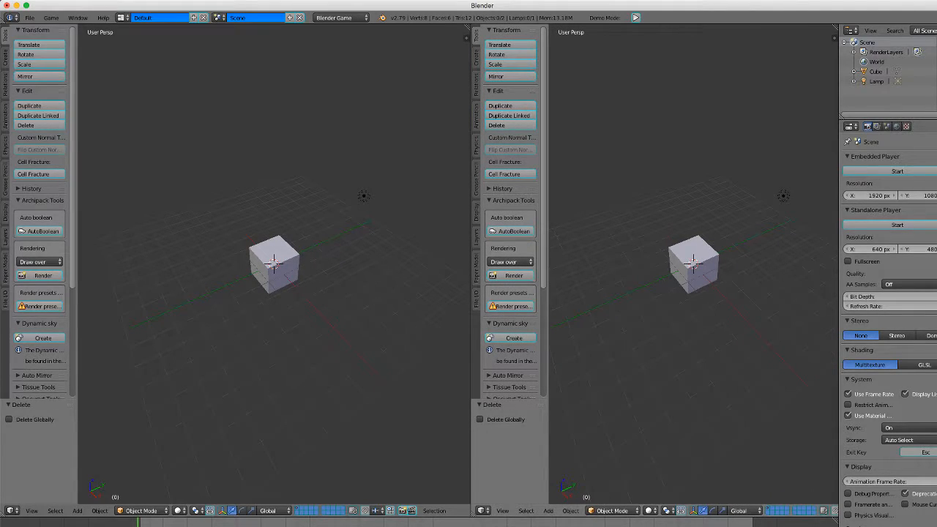
{"action": "key", "text": "t"}
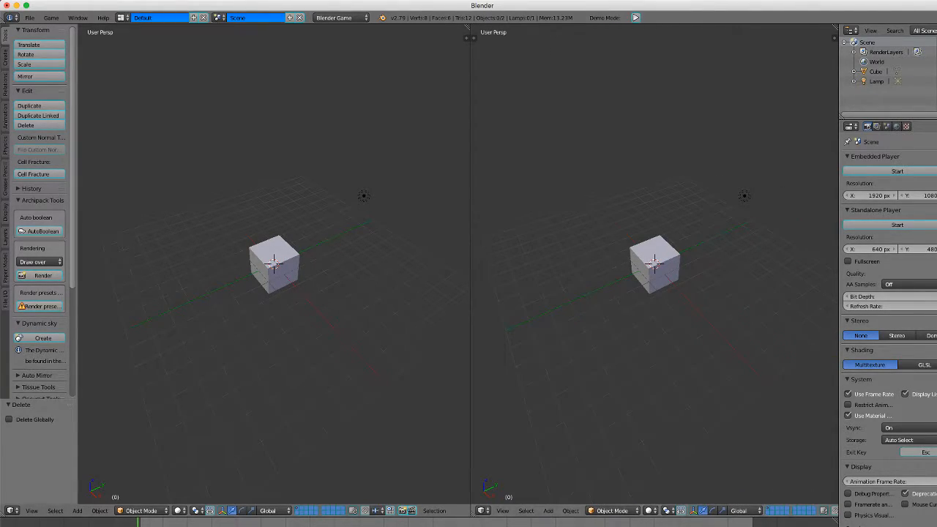
{"action": "left_click_drag", "start_coordinate": [466, 30], "coordinate": [467, 282]}
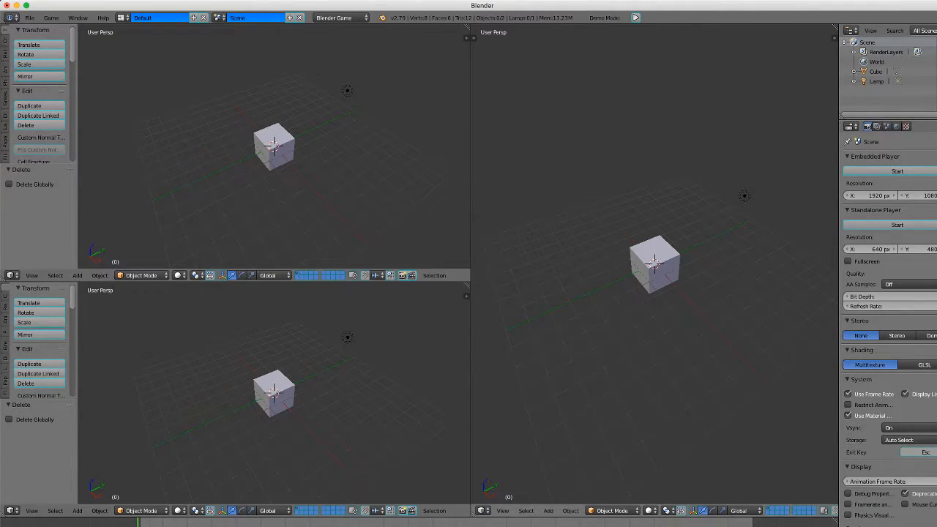
Change the upper of the two stacked views to the Logic Editor and make the Blender window full screen
{"action": "left_click", "coordinate": [11, 275]}
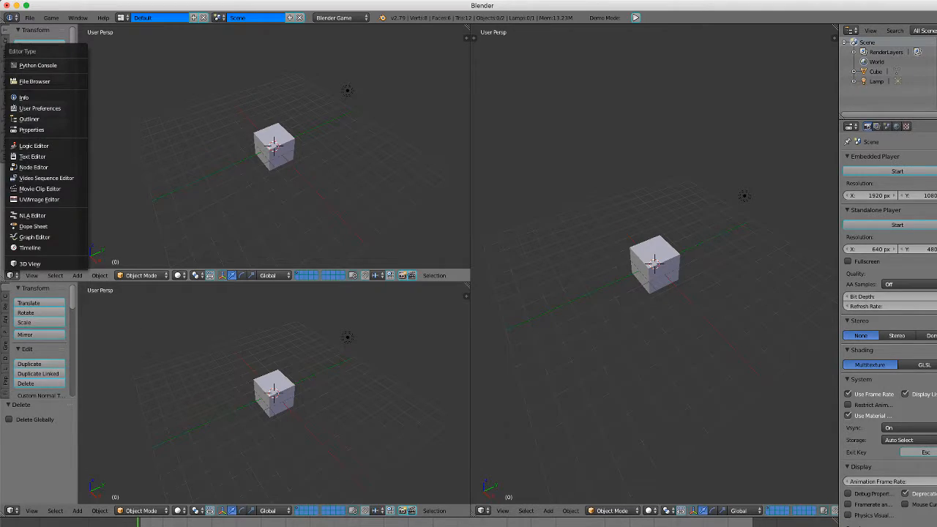
{"action": "left_click", "coordinate": [33, 146]}
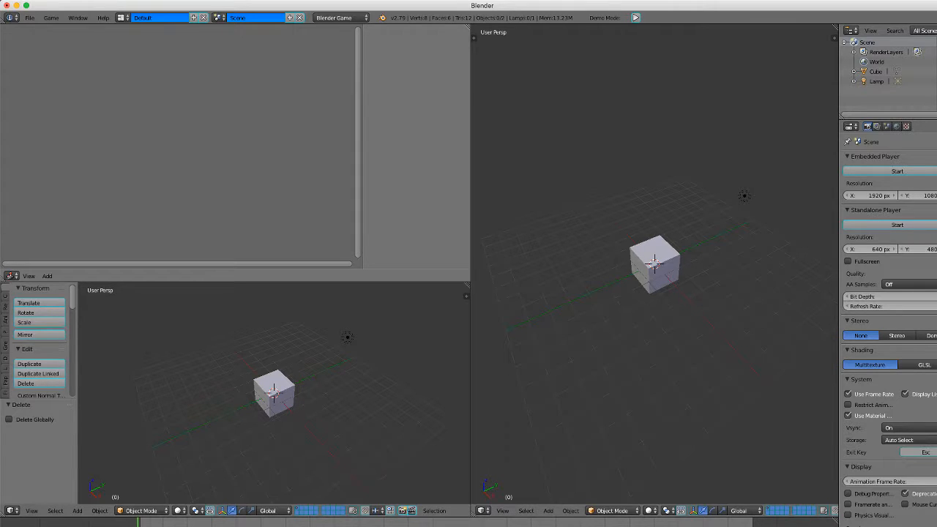
{"action": "key", "text": "alt+F11"}
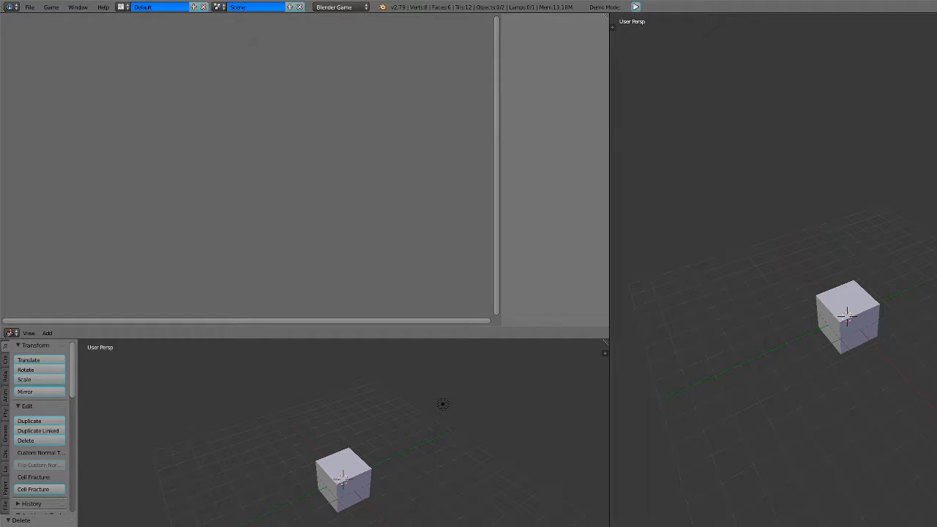
Select the cube and enlarge its sensor, controller and actuator columns in the Logic Editor
{"action": "right_click", "coordinate": [848, 317]}
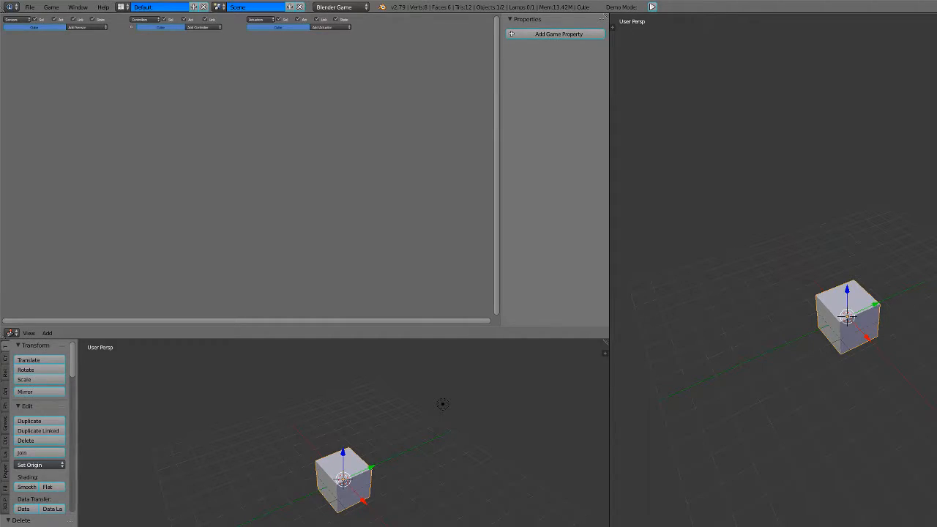
{"action": "scroll", "coordinate": [249, 168], "scroll_direction": "up", "scroll_amount": 5}
{"action": "scroll", "coordinate": [249, 168], "scroll_direction": "down", "scroll_amount": 2}
{"action": "scroll", "coordinate": [249, 169], "scroll_direction": "up", "scroll_amount": 1}
Add a plane mesh at the 3D cursor and scale it by 10 as a floor
{"action": "middle_click_drag", "start_coordinate": [443, 405], "coordinate": [401, 345]}
{"action": "key", "text": "shift+a"}
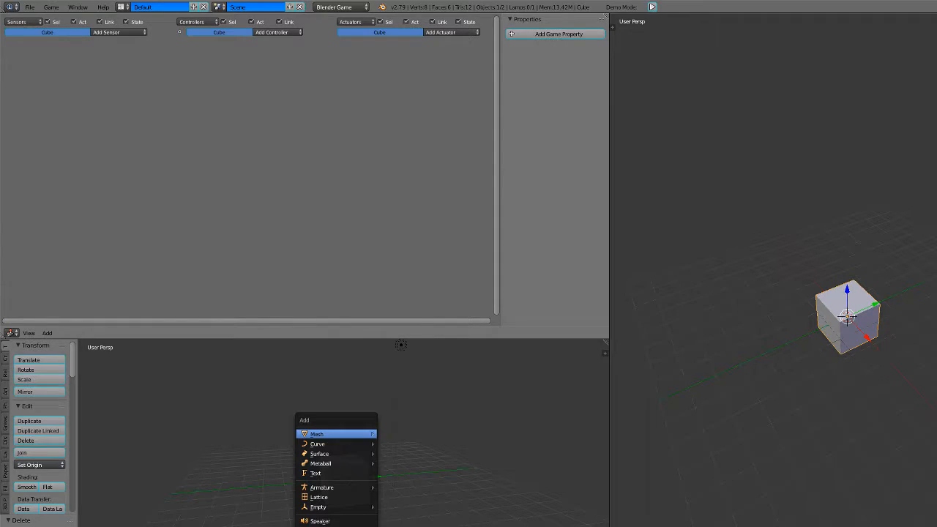
{"action": "mouse_move", "coordinate": [337, 435]}
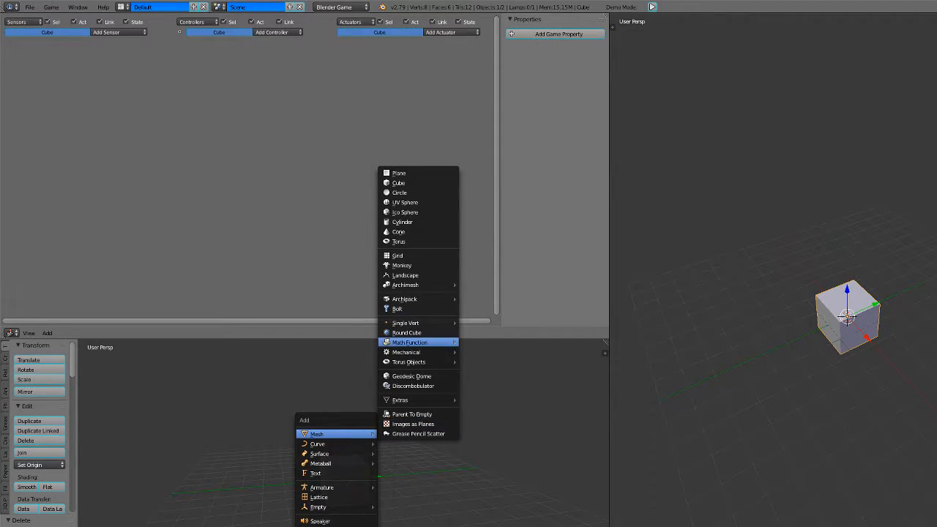
{"action": "left_click", "coordinate": [399, 173]}
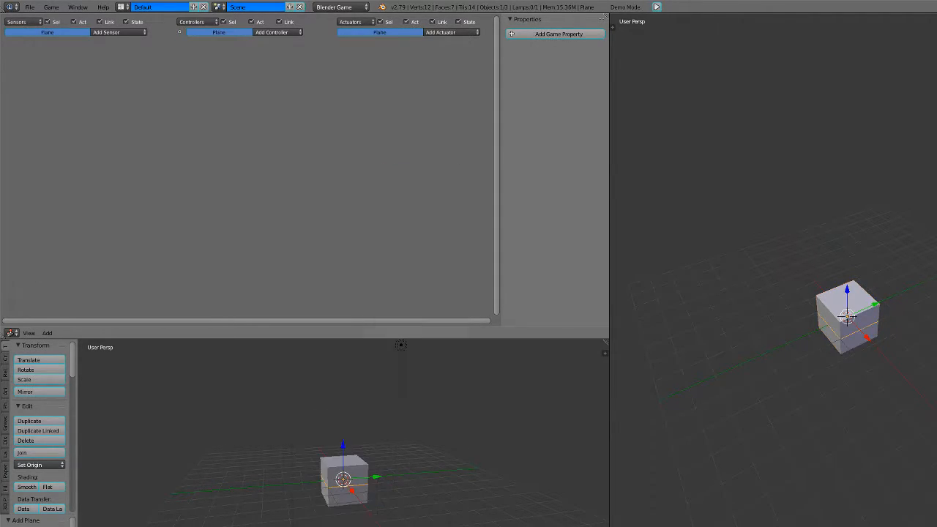
{"action": "type", "text": "s"}
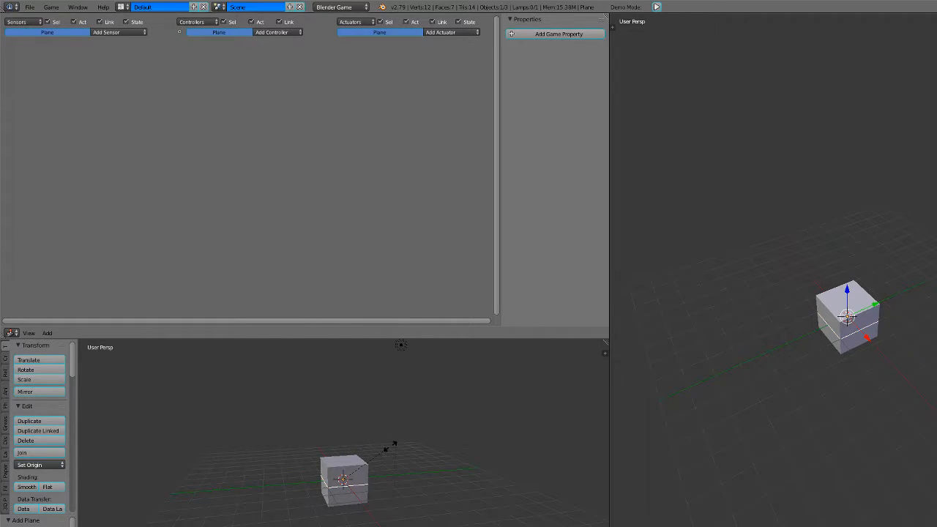
{"action": "type", "text": "10"}
{"action": "key", "text": "Return"}
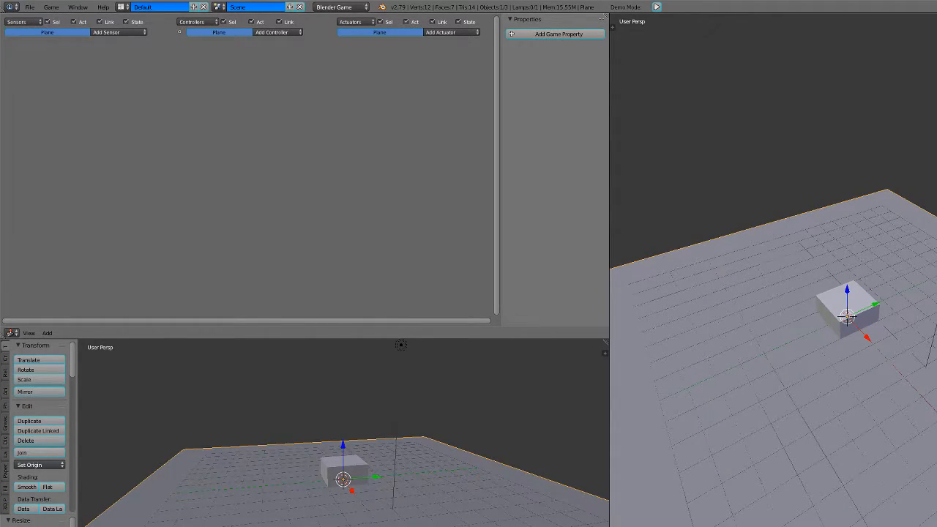
Select the cube and raise it along the Z axis until it sits above the plane
{"action": "right_click", "coordinate": [847, 307]}
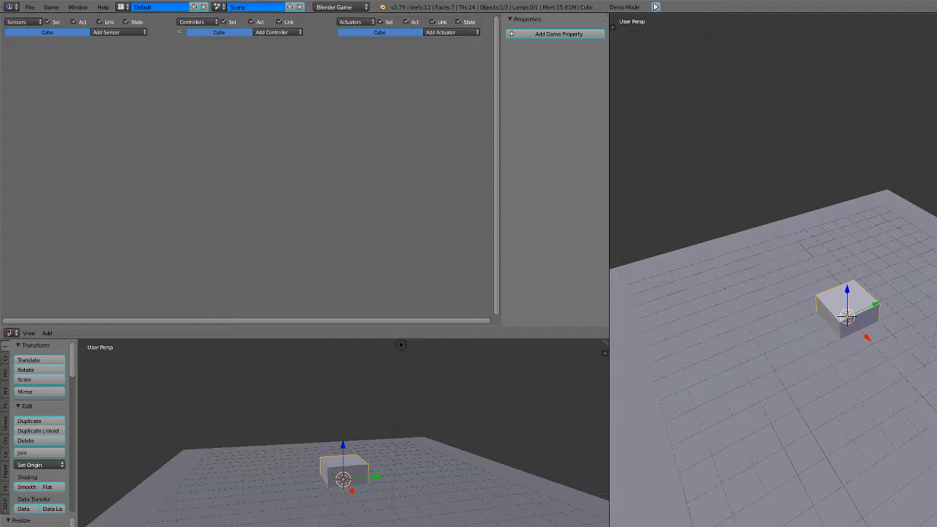
{"action": "key", "text": "g"}
{"action": "key", "text": "z"}
{"action": "key", "text": "Return"}
Open the Physics properties of the cube
{"action": "middle_click_drag", "start_coordinate": [401, 345], "coordinate": [389, 367]}
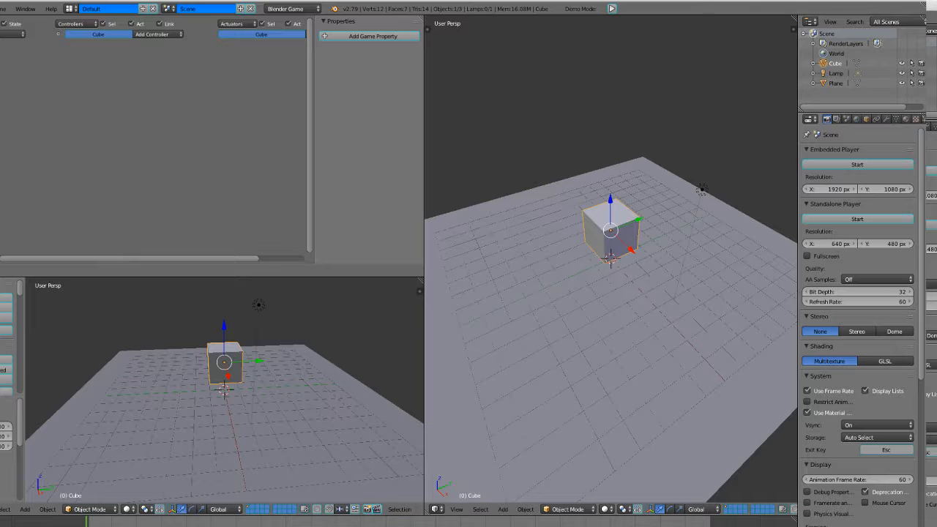
{"action": "scroll", "coordinate": [898, 118], "scroll_direction": "down", "scroll_amount": 3}
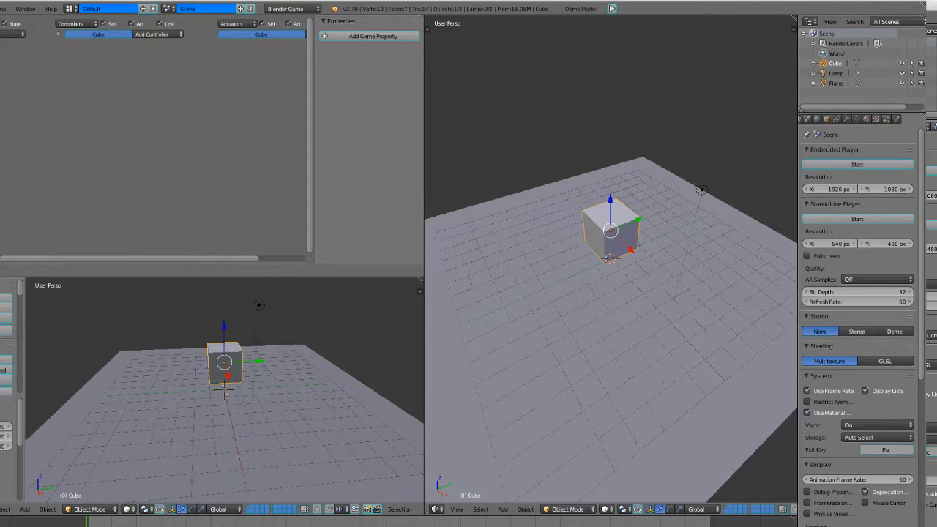
{"action": "left_click", "coordinate": [897, 118]}
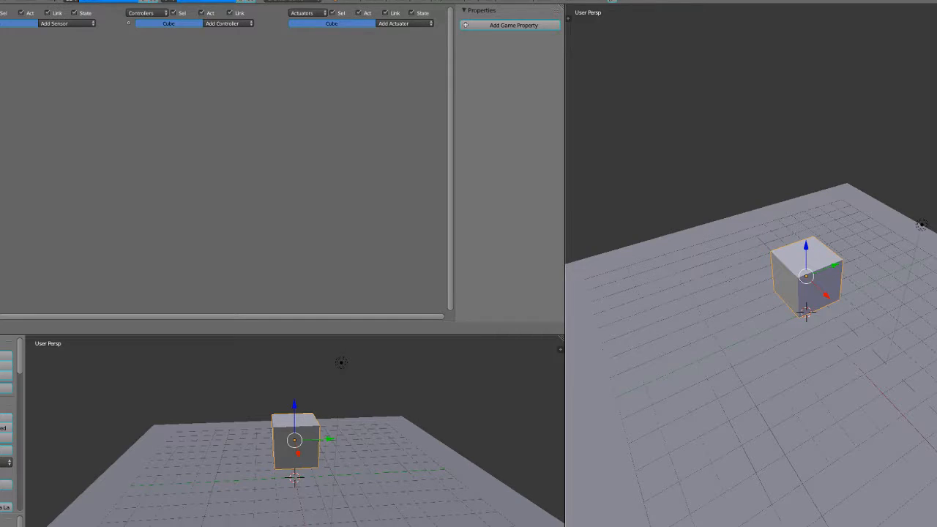
Run the game preview in the tall 3D view from a low viewing angle and stop it again
{"action": "middle_click_drag", "start_coordinate": [750, 293], "coordinate": [708, 279]}
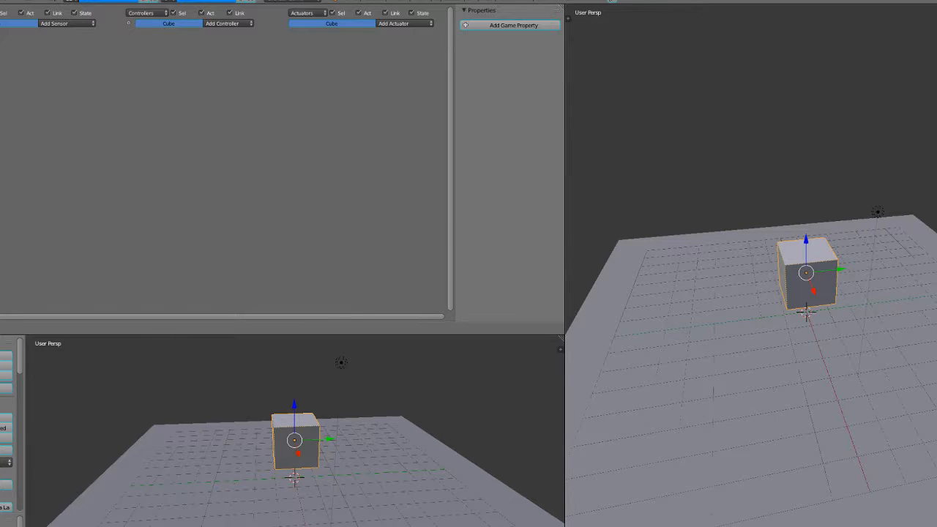
{"action": "middle_click_drag", "start_coordinate": [713, 392], "coordinate": [604, 363]}
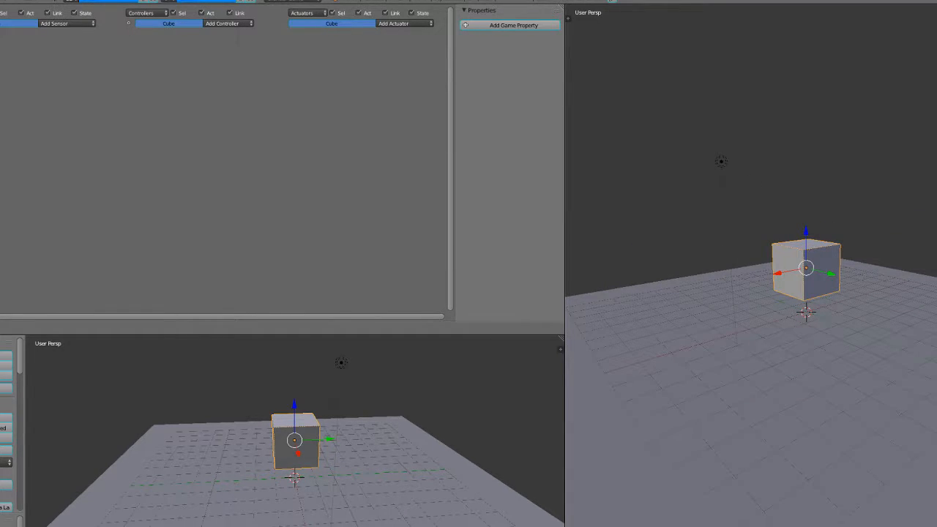
{"action": "key", "text": "p"}
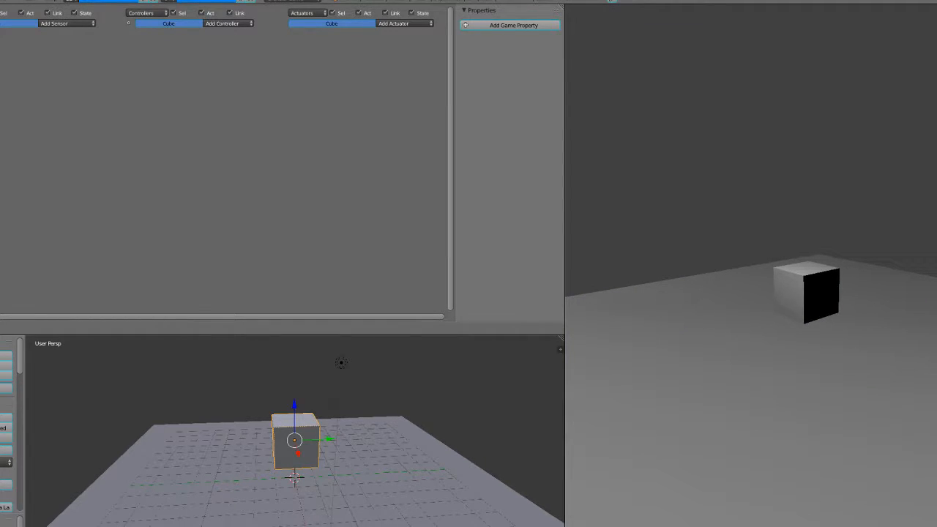
{"action": "key", "text": "Escape"}
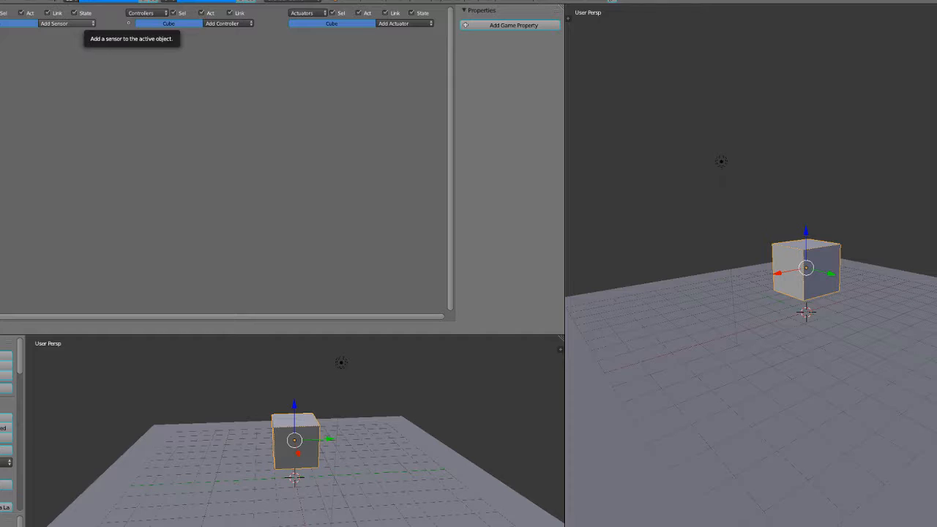
Add a Keyboard sensor to the cube in the Logic Editor
{"action": "left_click", "coordinate": [66, 24]}
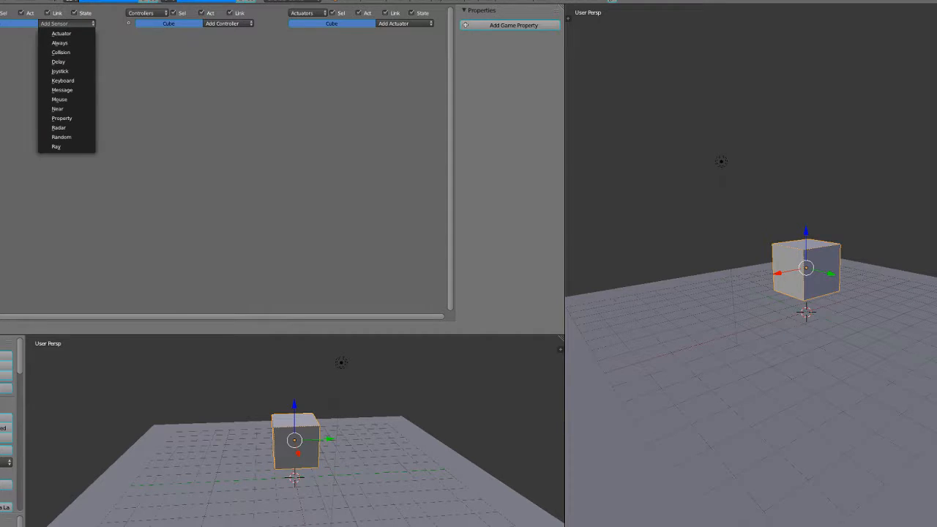
{"action": "left_click", "coordinate": [62, 81]}
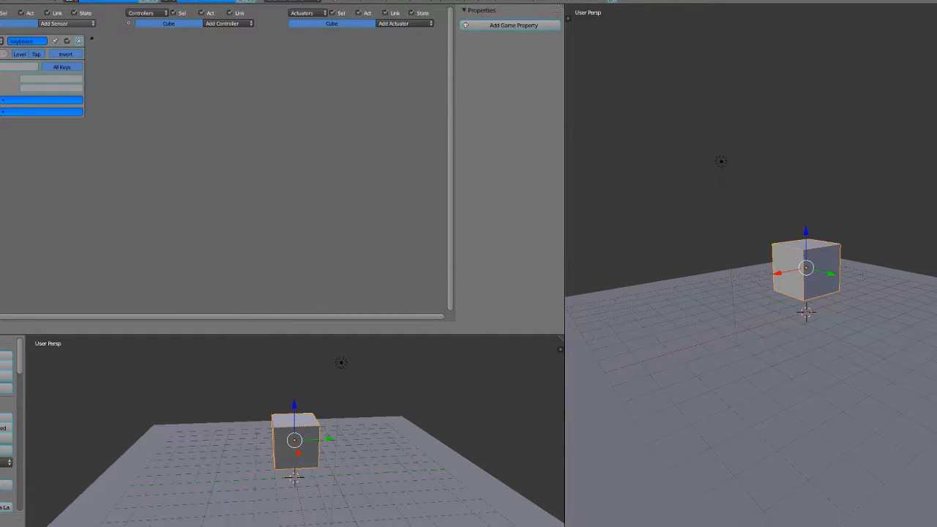
Add three more Keyboard sensors to the cube in the Logic Editor
{"action": "left_click", "coordinate": [66, 23]}
{"action": "left_click", "coordinate": [62, 81]}
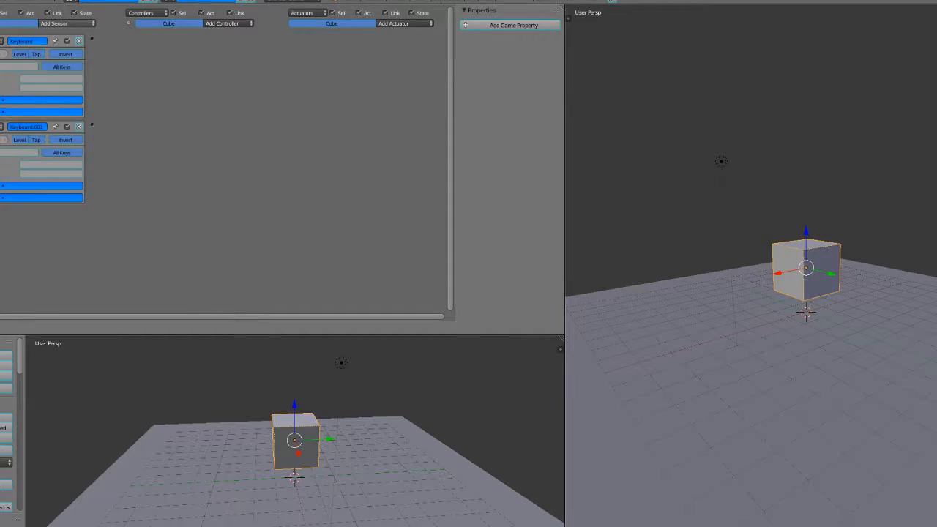
{"action": "left_click", "coordinate": [66, 23]}
{"action": "left_click", "coordinate": [63, 81]}
{"action": "left_click", "coordinate": [66, 23]}
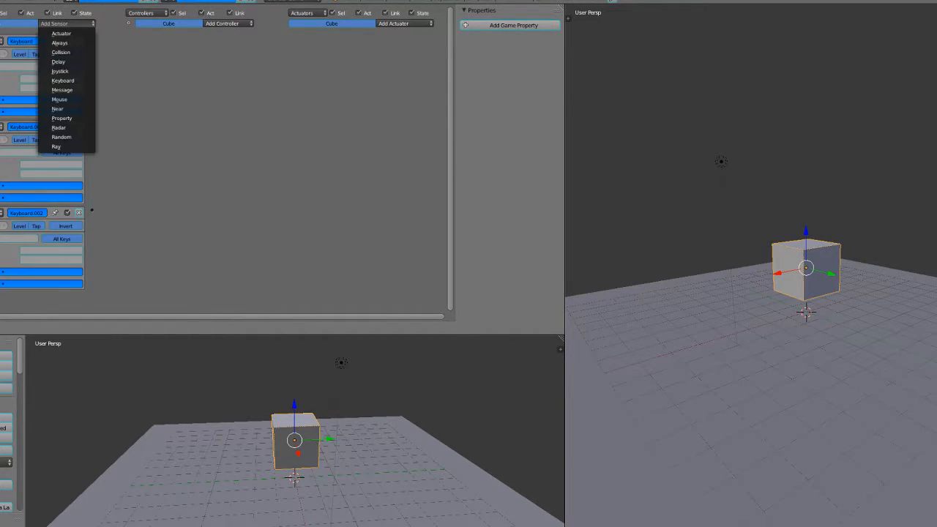
{"action": "left_click", "coordinate": [63, 80]}
Assign the keys W, A, S and D to the four Keyboard sensors in order, collapsing each one
{"action": "left_click", "coordinate": [19, 66]}
{"action": "key", "text": "w"}
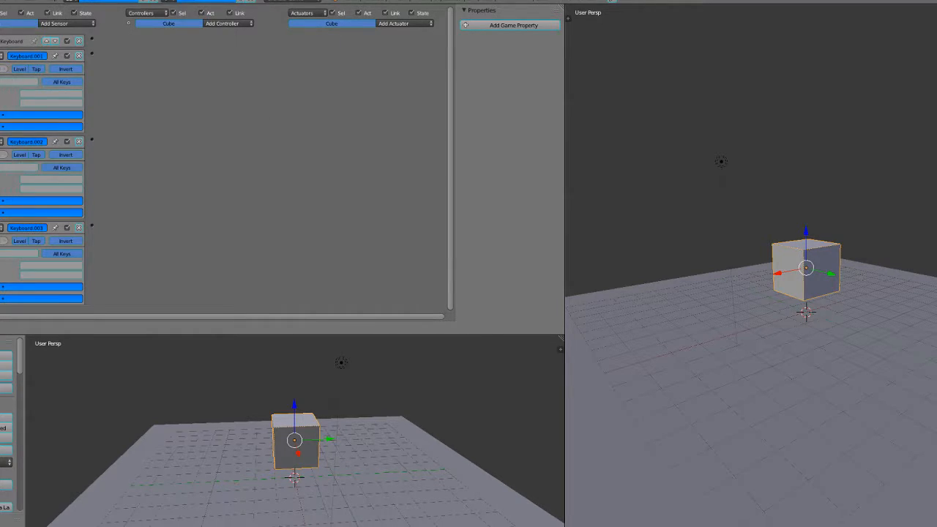
{"action": "key", "text": "a"}
{"action": "left_click", "coordinate": [1, 55]}
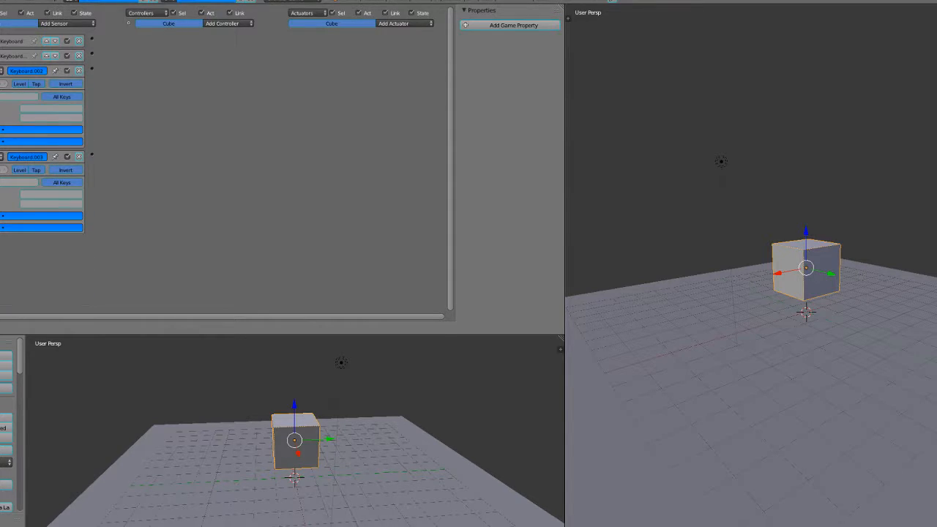
{"action": "left_click", "coordinate": [18, 97]}
{"action": "key", "text": "s"}
{"action": "left_click", "coordinate": [1, 157]}
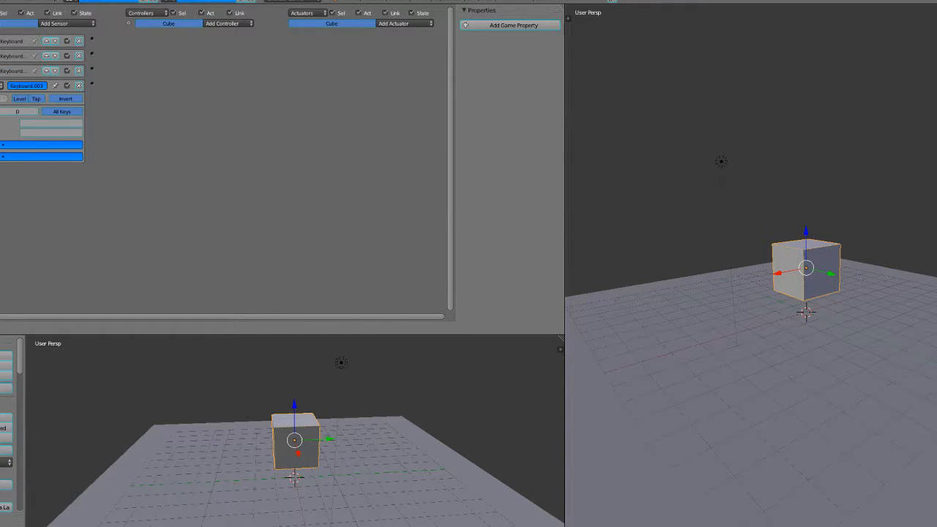
{"action": "left_click", "coordinate": [2, 70]}
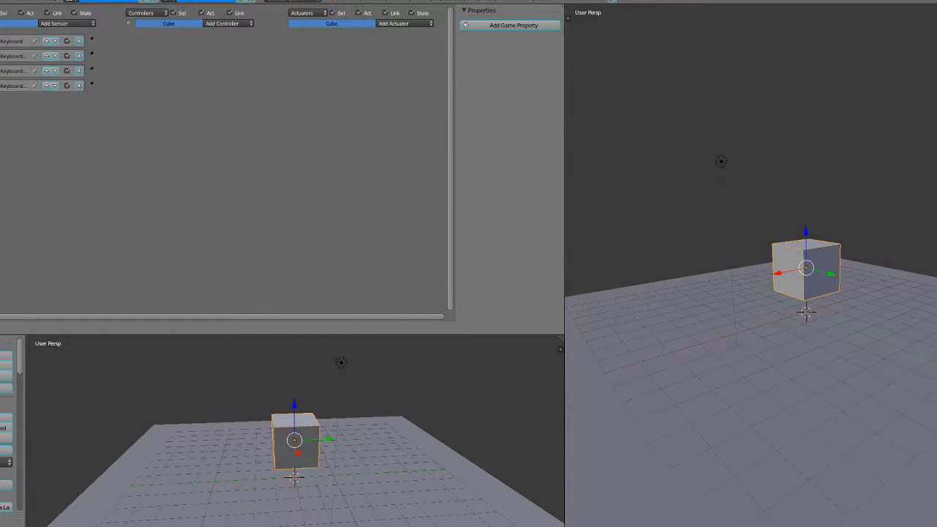
Add four Motion actuators to the cube
{"action": "left_click", "coordinate": [405, 24]}
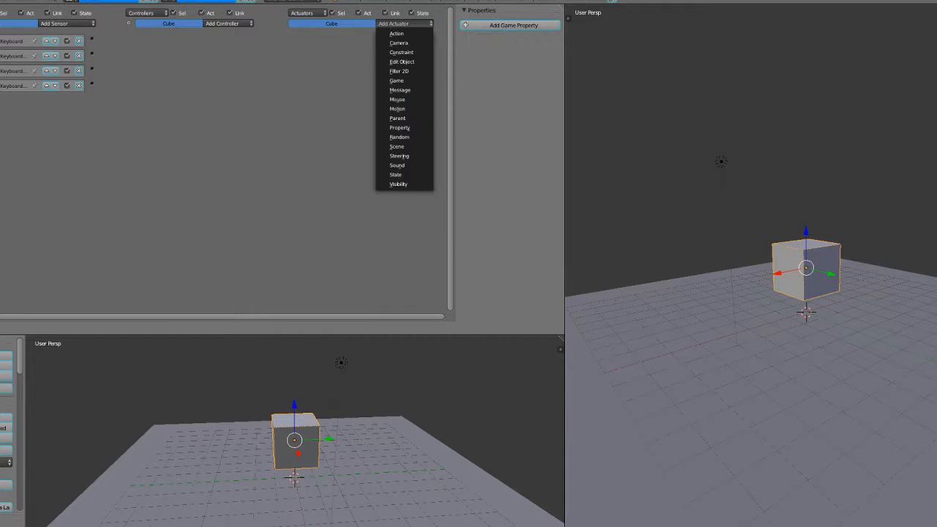
{"action": "left_click", "coordinate": [396, 108]}
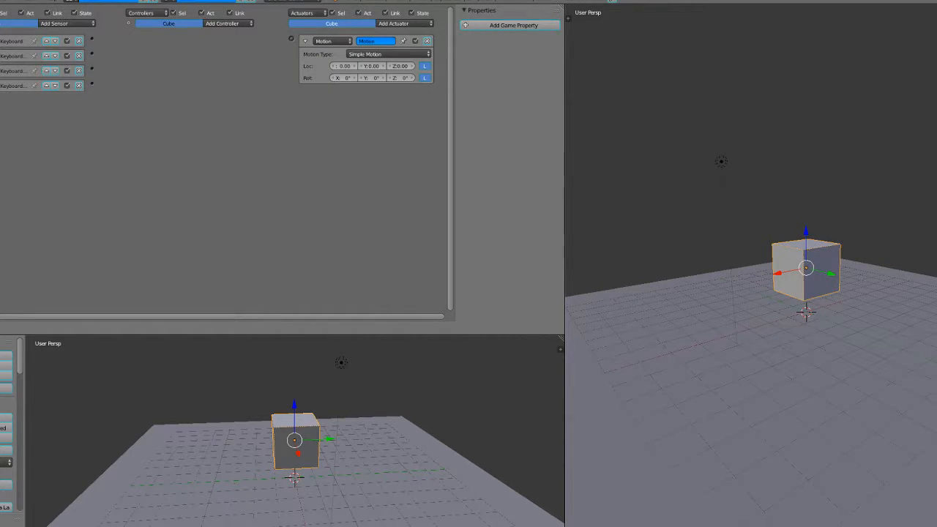
{"action": "left_click", "coordinate": [405, 23]}
{"action": "left_click", "coordinate": [397, 108]}
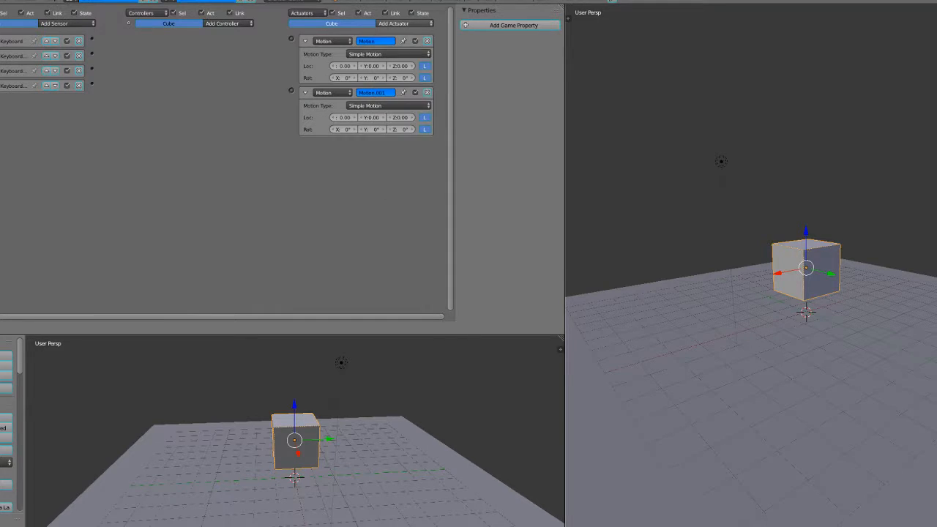
{"action": "left_click", "coordinate": [405, 23]}
{"action": "left_click", "coordinate": [397, 109]}
{"action": "left_click", "coordinate": [405, 24]}
{"action": "left_click", "coordinate": [396, 109]}
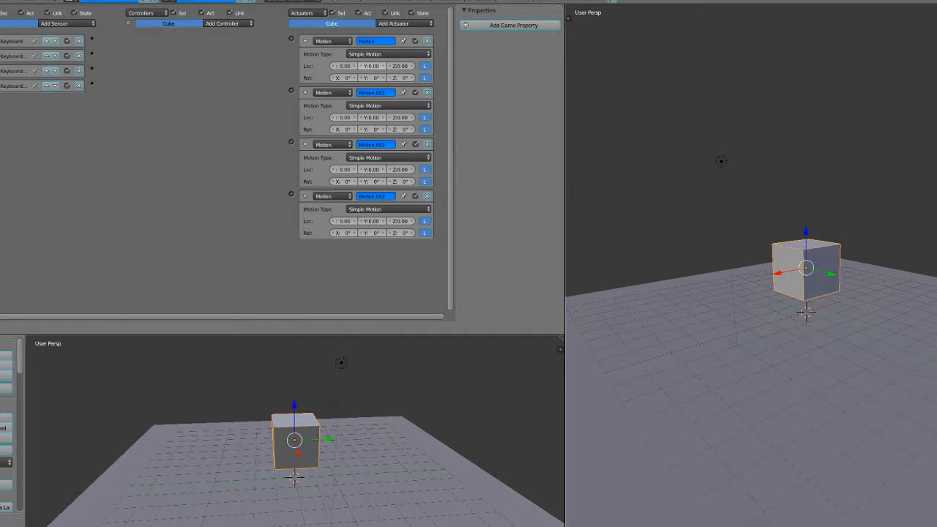
Set the first Motion actuator's Y location to 0.10 and collapse it
{"action": "left_click", "coordinate": [382, 66]}
{"action": "middle_click_drag", "start_coordinate": [308, 417], "coordinate": [474, 463]}
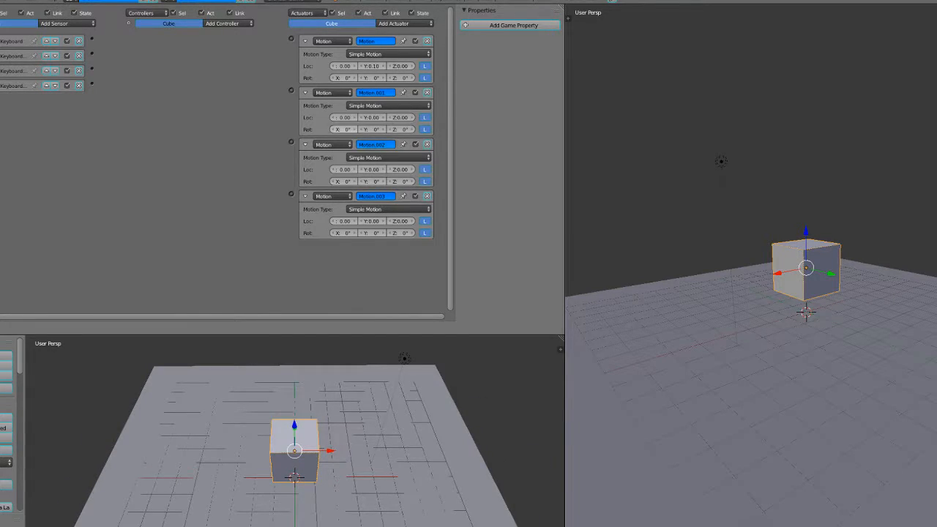
{"action": "left_click", "coordinate": [305, 41]}
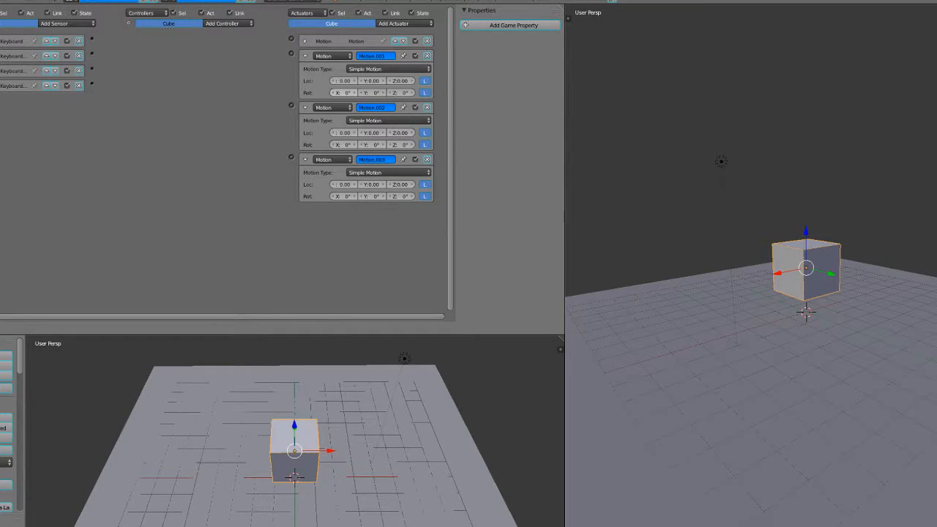
{"action": "left_click", "coordinate": [306, 41]}
{"action": "left_click", "coordinate": [305, 41]}
Set the second Motion actuator's X location to -0.10, the third's Y location to -0.10 and the fourth's X location positive, collapsing all three
{"action": "left_click_drag", "start_coordinate": [344, 93], "coordinate": [356, 93]}
{"action": "key", "text": "ctrl+z"}
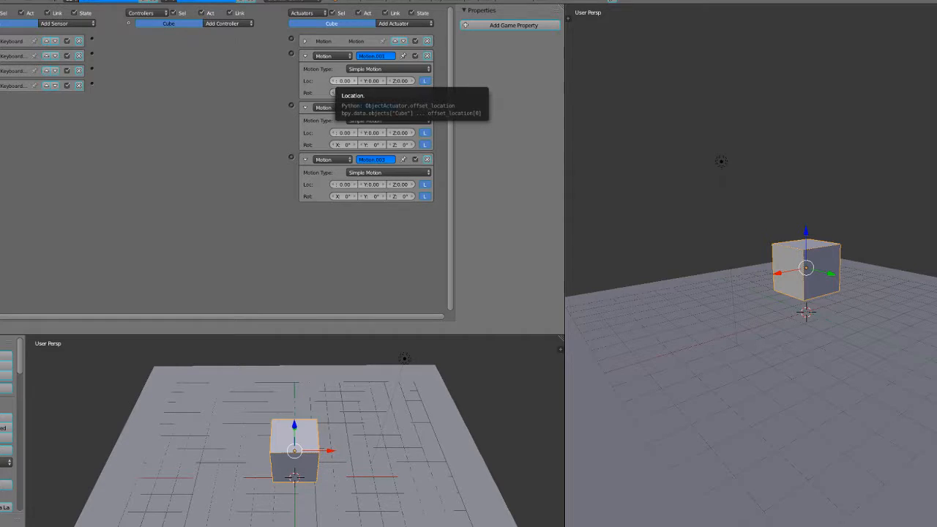
{"action": "left_click", "coordinate": [334, 80]}
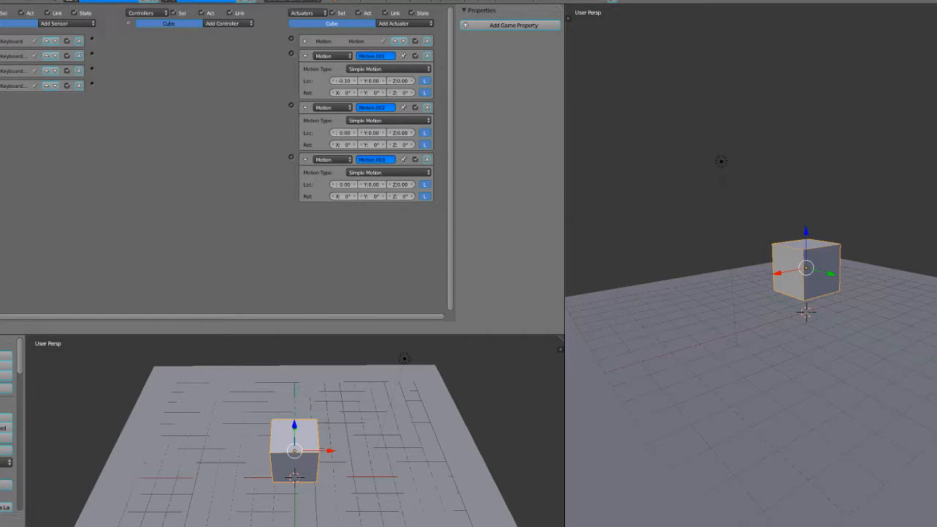
{"action": "left_click", "coordinate": [305, 56]}
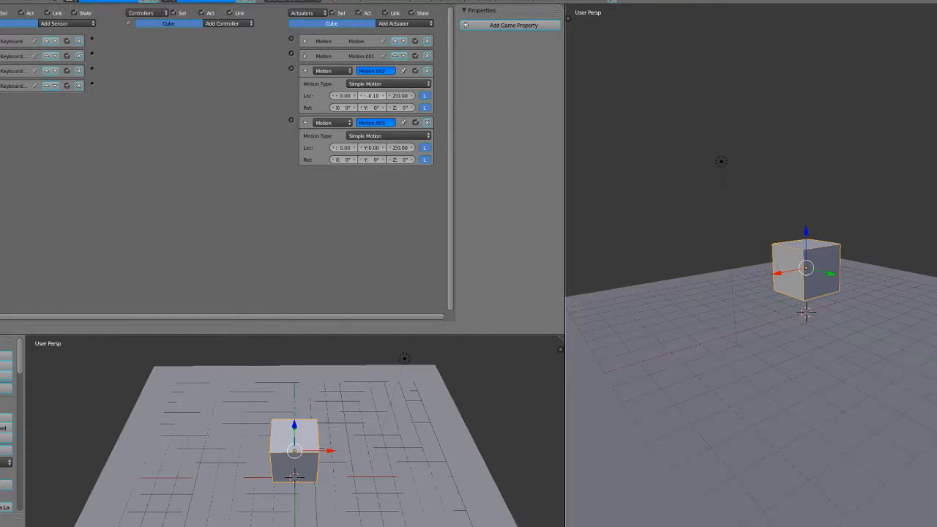
{"action": "left_click", "coordinate": [305, 71]}
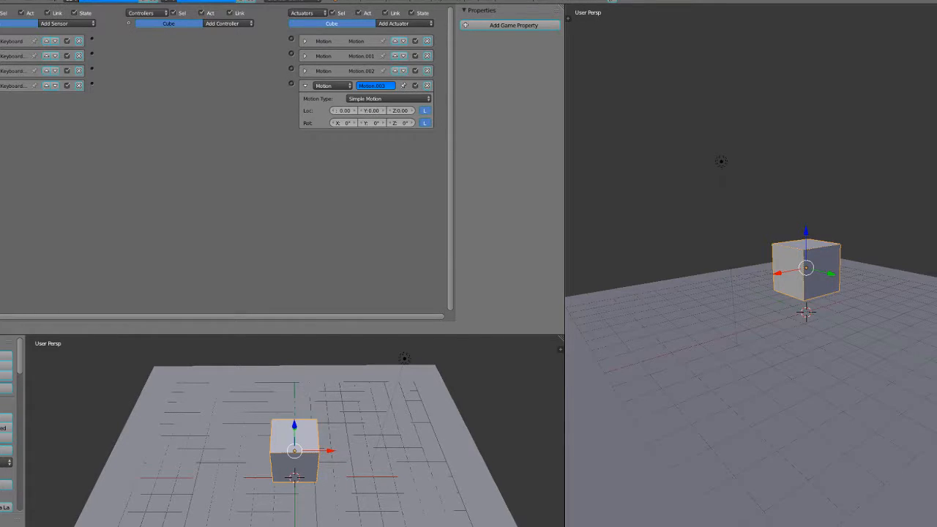
{"action": "left_click", "coordinate": [354, 110]}
{"action": "left_click", "coordinate": [305, 86]}
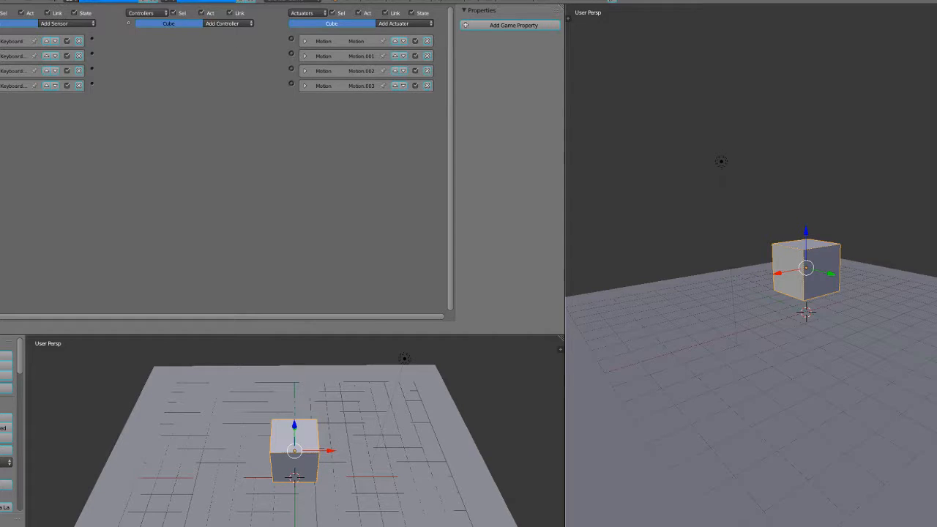
Link each Keyboard sensor to its matching Motion actuator through an And controller and collapse the controllers
{"action": "left_click_drag", "start_coordinate": [92, 38], "coordinate": [291, 39]}
{"action": "mouse_move", "coordinate": [92, 56]}
{"action": "left_mouse_down"}
{"action": "mouse_move", "coordinate": [291, 55]}
{"action": "mouse_move", "coordinate": [282, 72]}
{"action": "mouse_move", "coordinate": [291, 70]}
{"action": "left_mouse_up"}
{"action": "left_click_drag", "start_coordinate": [92, 85], "coordinate": [292, 86]}
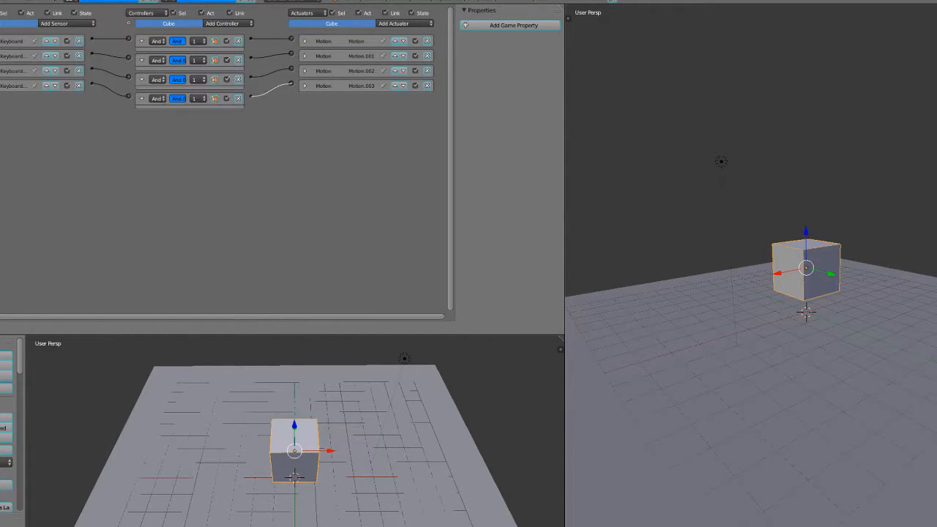
{"action": "left_click", "coordinate": [141, 56]}
{"action": "left_click", "coordinate": [141, 71]}
{"action": "left_click", "coordinate": [141, 86]}
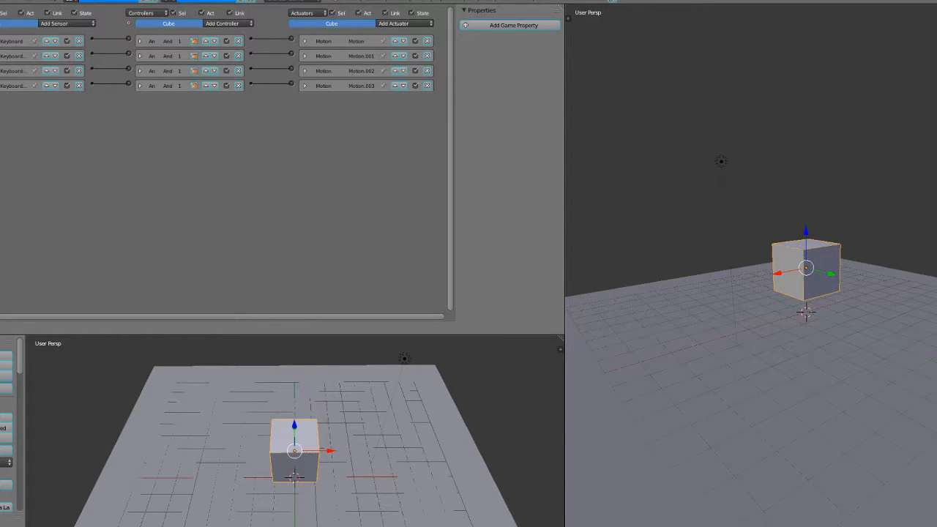
Run the game preview in the lower 3D view from a raised angle, move the cube in all four directions, and stop it
{"action": "middle_click_drag", "start_coordinate": [395, 432], "coordinate": [341, 458]}
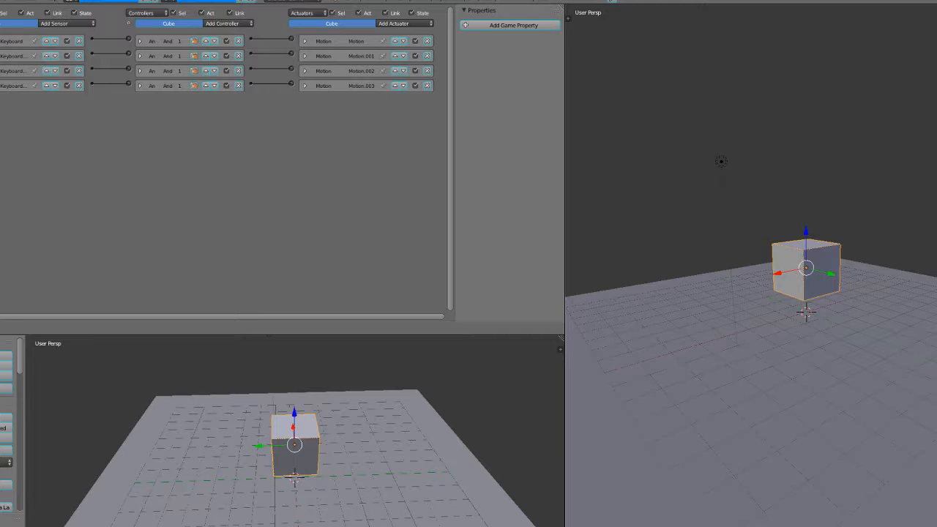
{"action": "middle_click_drag", "start_coordinate": [341, 457], "coordinate": [355, 425]}
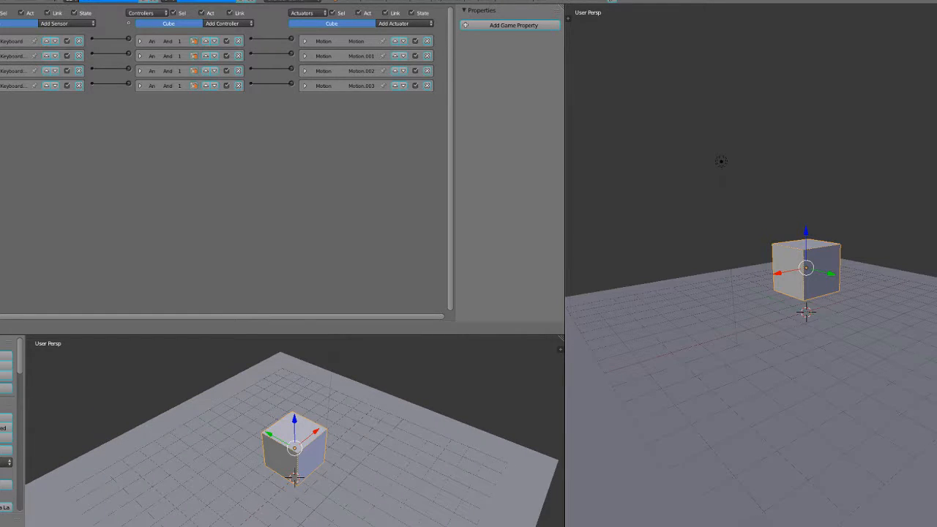
{"action": "key", "text": "p"}
{"action": "key", "text": "Up"}
{"action": "key", "text": "Down"}
{"action": "key", "text": "Right"}
{"action": "key", "text": "Left"}
{"action": "key", "text": "Right"}
{"action": "key", "text": "Right"}
{"action": "key", "text": "Down"}
{"action": "key", "text": "Left"}
{"action": "key", "text": "Up"}
{"action": "key", "text": "Down"}
{"action": "key", "text": "Right"}
{"action": "key", "text": "Left"}
{"action": "key", "text": "Left"}
{"action": "key", "text": "Escape"}
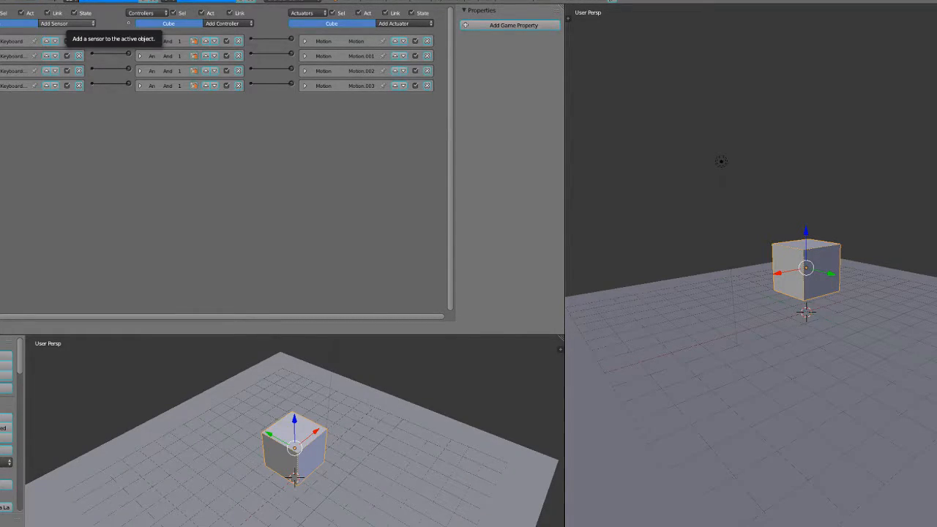
Add a Mouse sensor and a Mouse actuator to the cube
{"action": "left_click", "coordinate": [67, 24]}
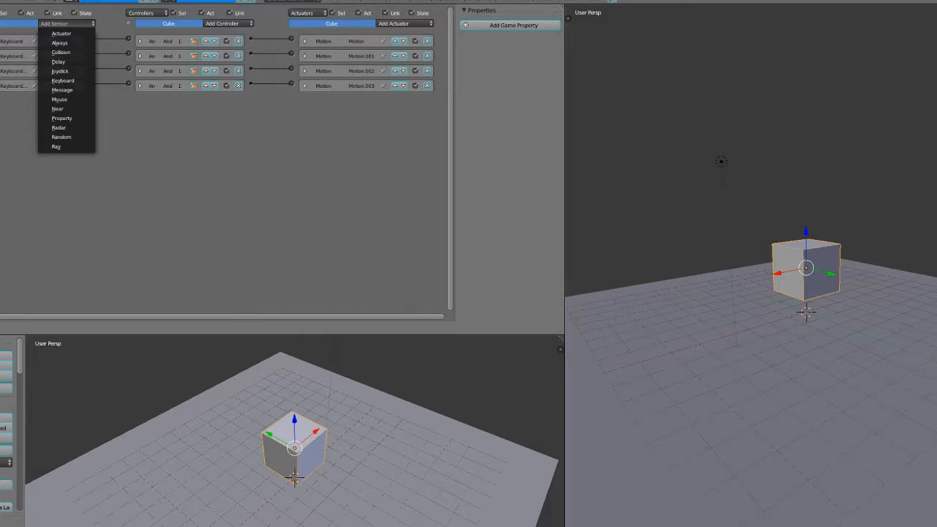
{"action": "left_click", "coordinate": [60, 99]}
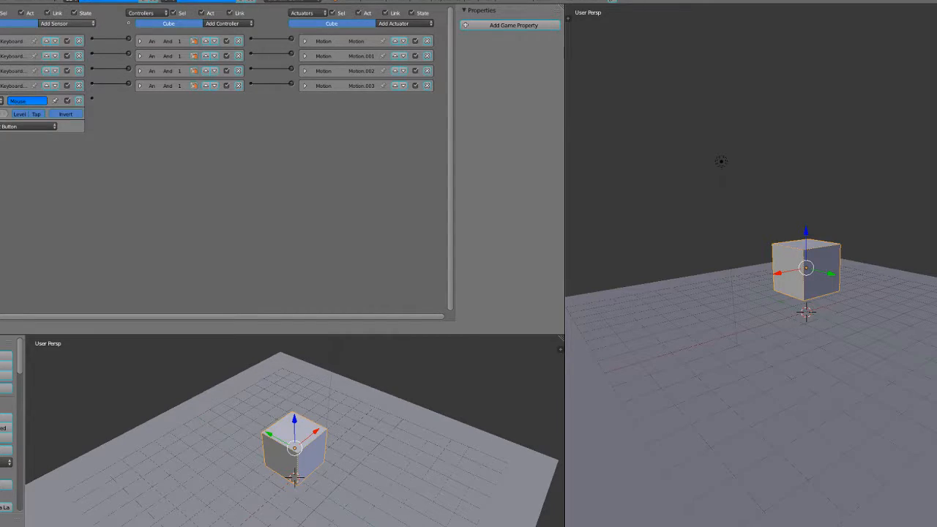
{"action": "left_click", "coordinate": [395, 23]}
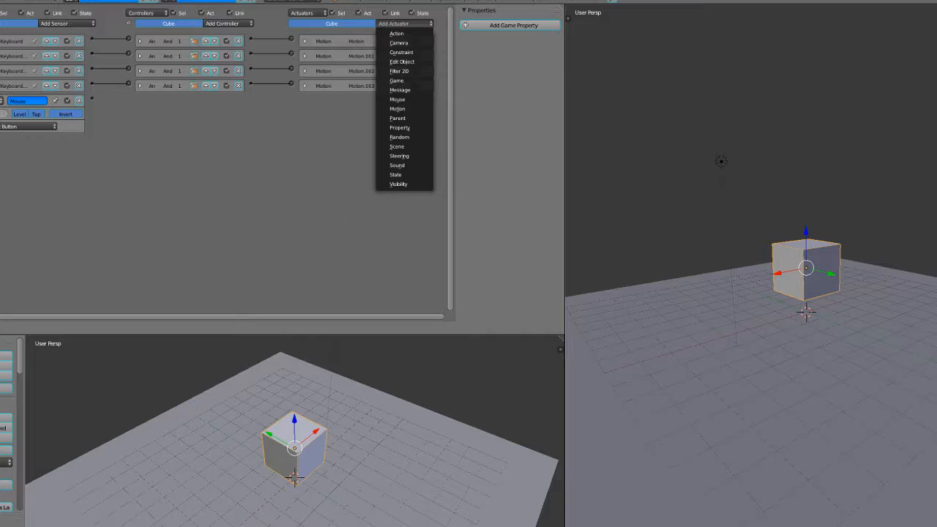
{"action": "left_click", "coordinate": [396, 99]}
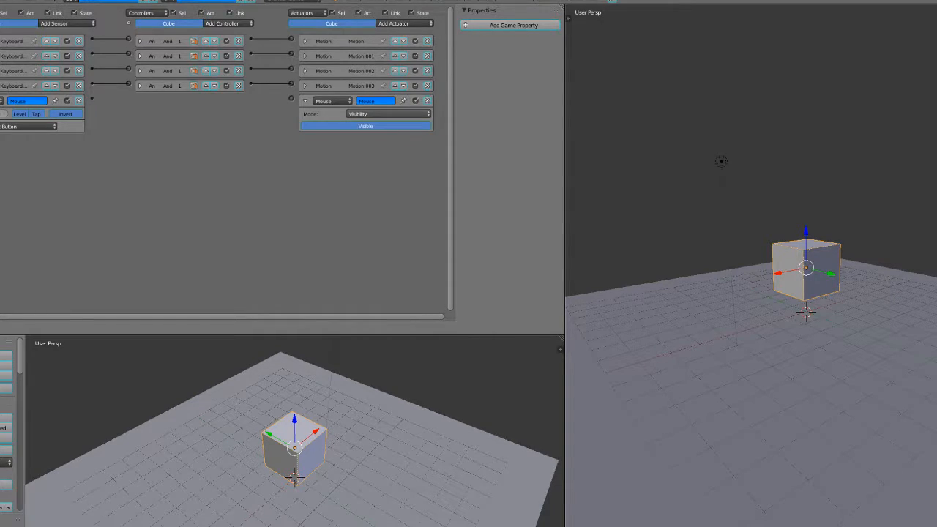
Set the Mouse actuator to Look mode with the Y axis disabled and the Mouse sensor's event to Movement
{"action": "left_click", "coordinate": [388, 113]}
{"action": "left_click", "coordinate": [388, 92]}
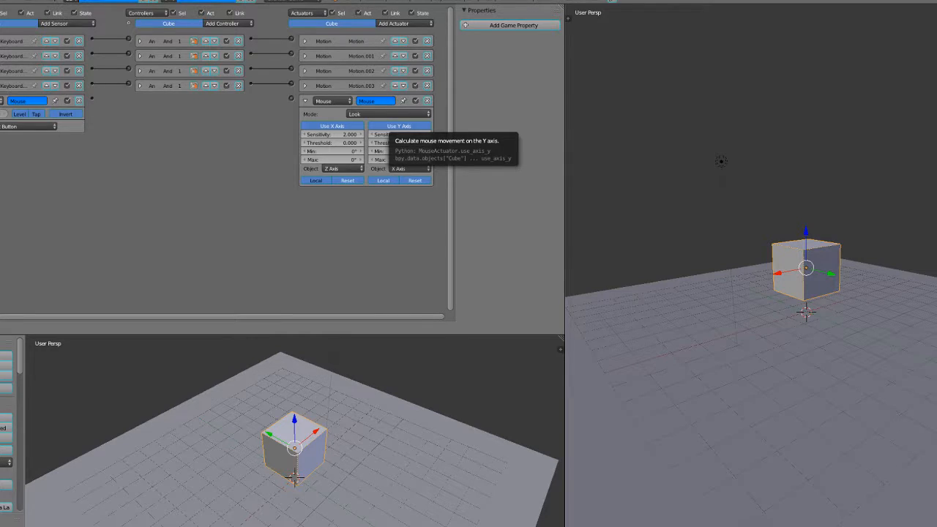
{"action": "left_click", "coordinate": [399, 126]}
{"action": "left_click", "coordinate": [22, 126]}
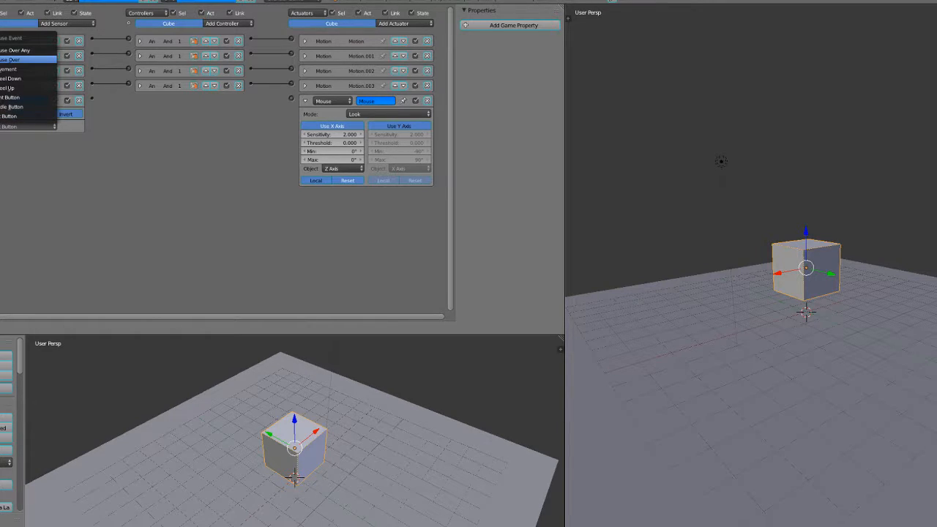
{"action": "left_click", "coordinate": [14, 69]}
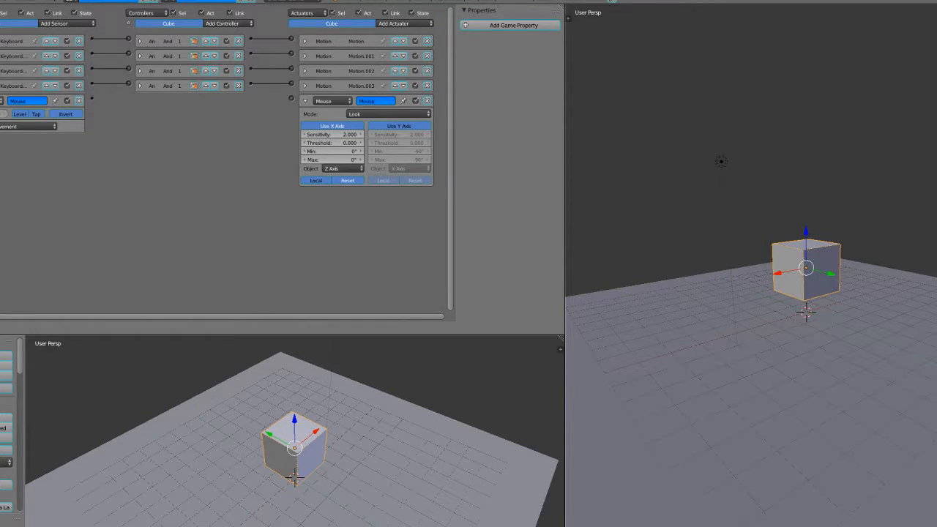
Link the Mouse sensor to the Mouse actuator and collapse the linked logic bricks
{"action": "left_click_drag", "start_coordinate": [92, 98], "coordinate": [291, 98]}
{"action": "left_click", "coordinate": [306, 101]}
{"action": "left_click", "coordinate": [141, 101]}
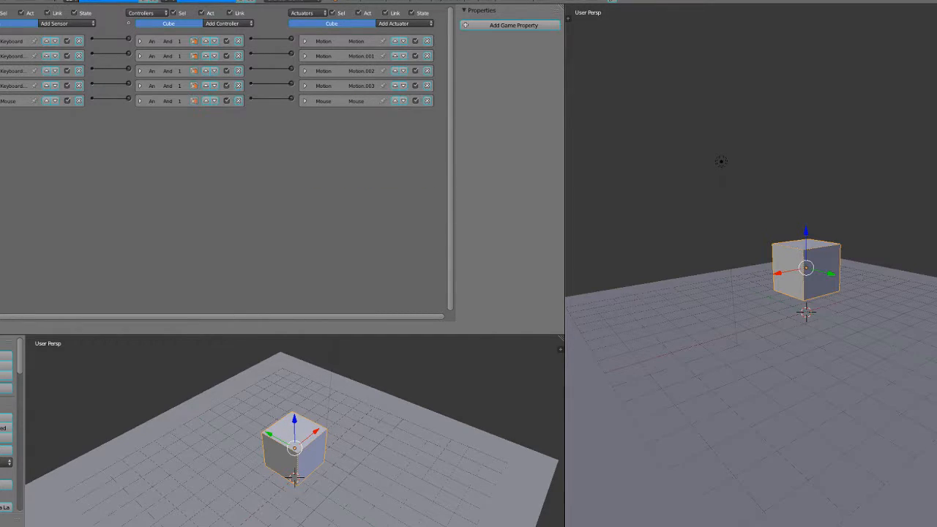
Run the game preview, test moving the cube with W, A, S and D, and stop it
{"action": "key", "text": "p"}
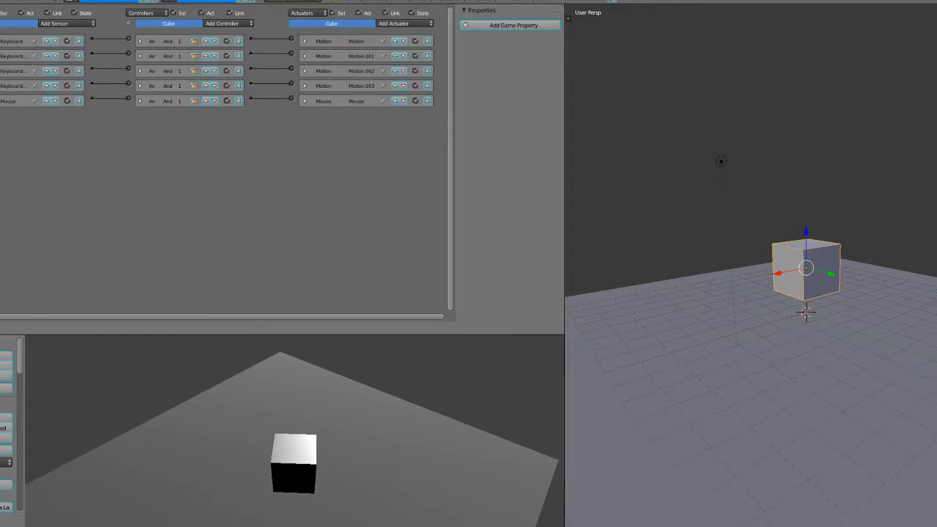
{"action": "key", "text": "w"}
{"action": "key", "text": "d"}
{"action": "key", "text": "a"}
{"action": "key", "text": "s"}
{"action": "key", "text": "a"}
{"action": "key", "text": "d"}
{"action": "key", "text": "w"}
{"action": "key", "text": "a"}
{"action": "key", "text": "Escape"}
Add a camera to the scene at the 3D cursor
{"action": "middle_click_drag", "start_coordinate": [293, 483], "coordinate": [390, 425]}
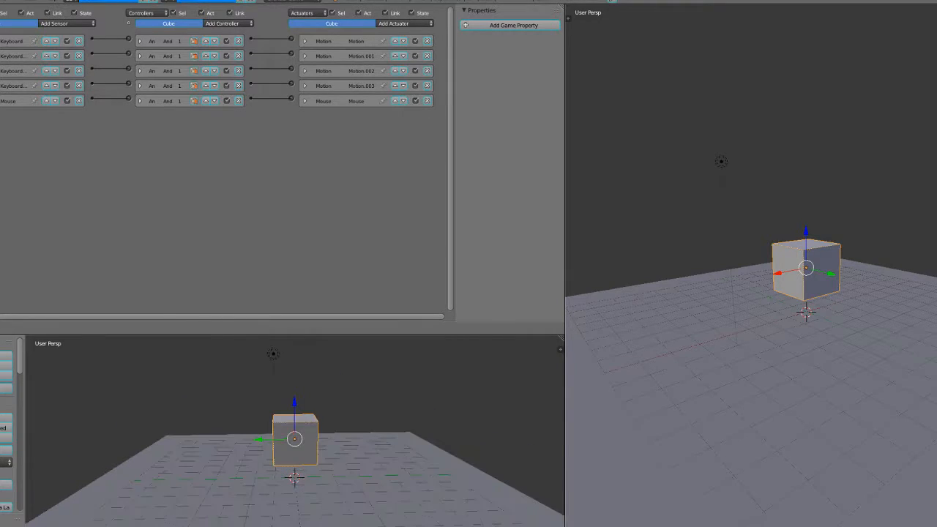
{"action": "key", "text": "shift+a"}
{"action": "mouse_move", "coordinate": [388, 424]}
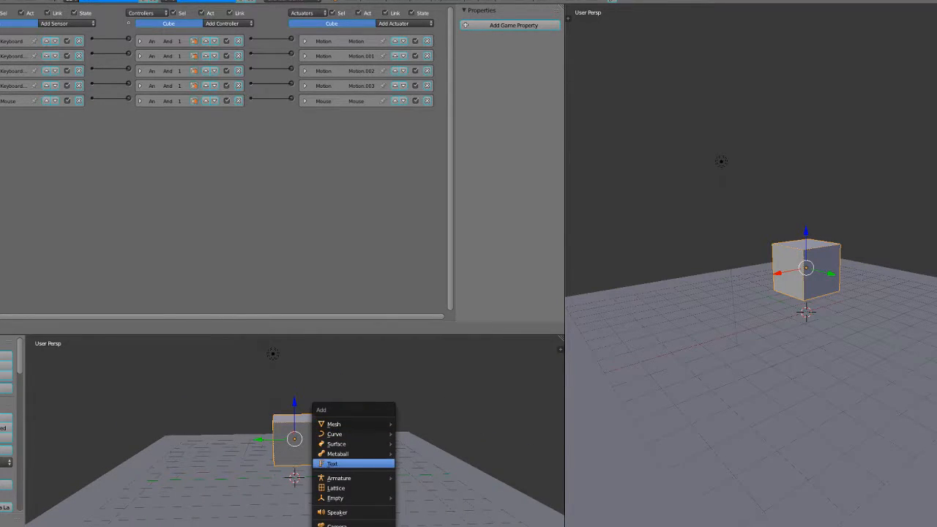
{"action": "left_click", "coordinate": [344, 525]}
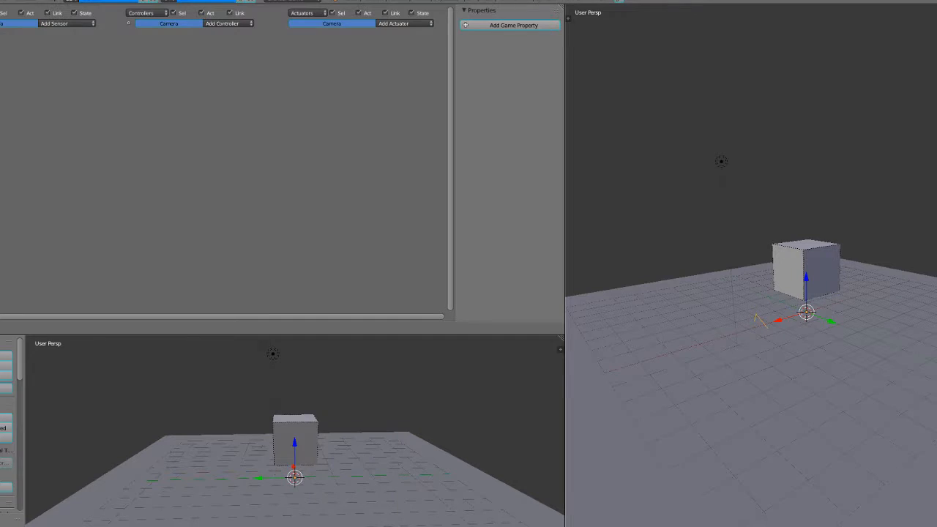
Raise the camera along the Z axis until it sits just above the cube
{"action": "key", "text": "g"}
{"action": "key", "text": "z"}
{"action": "left_click", "coordinate": [737, 241]}
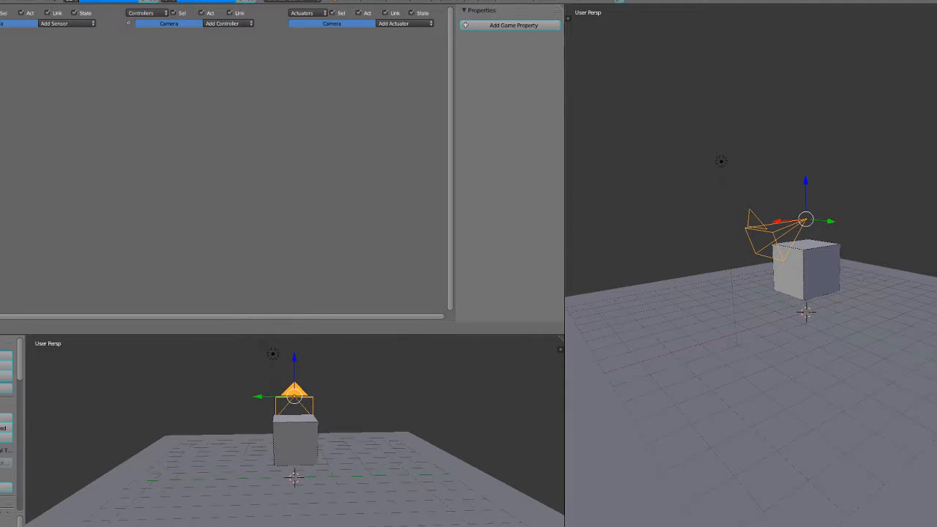
Clear the camera's rotation and rotate it 90 degrees about the X axis
{"action": "key", "text": "alt+r"}
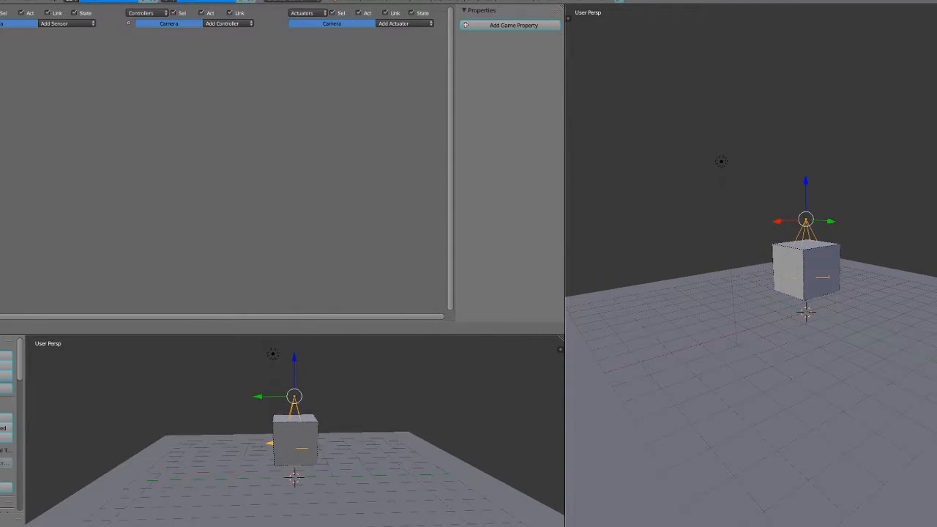
{"action": "type", "text": "rx90"}
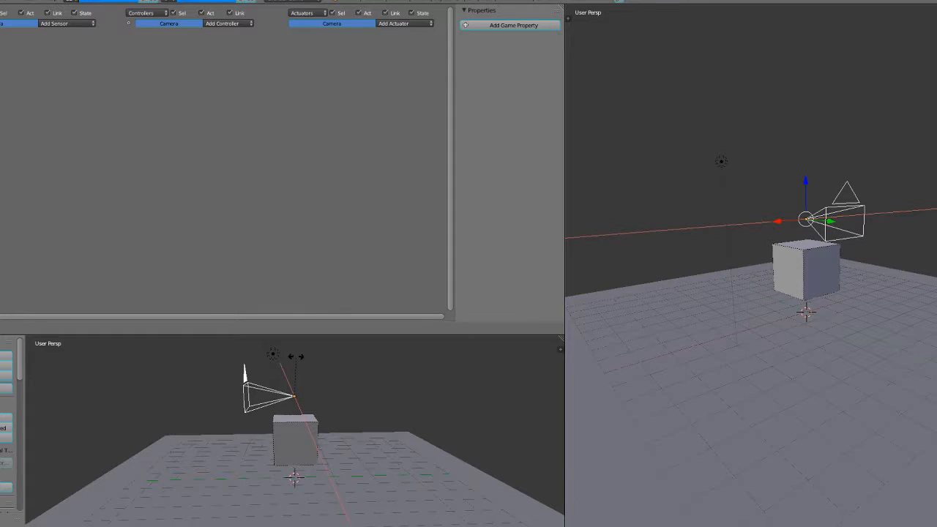
{"action": "key", "text": "Return"}
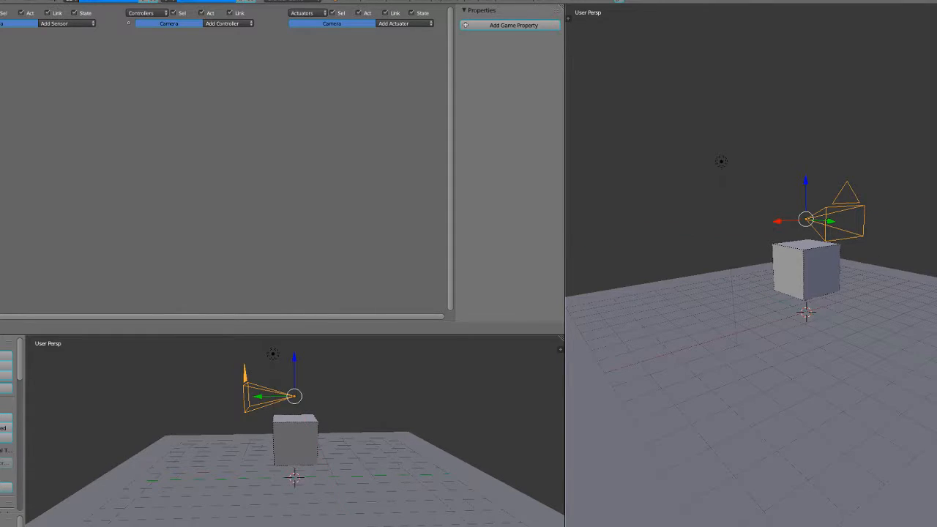
Parent the camera to the cube using the Object (Keep Transform) option
{"action": "middle_click_drag", "start_coordinate": [220, 432], "coordinate": [483, 432]}
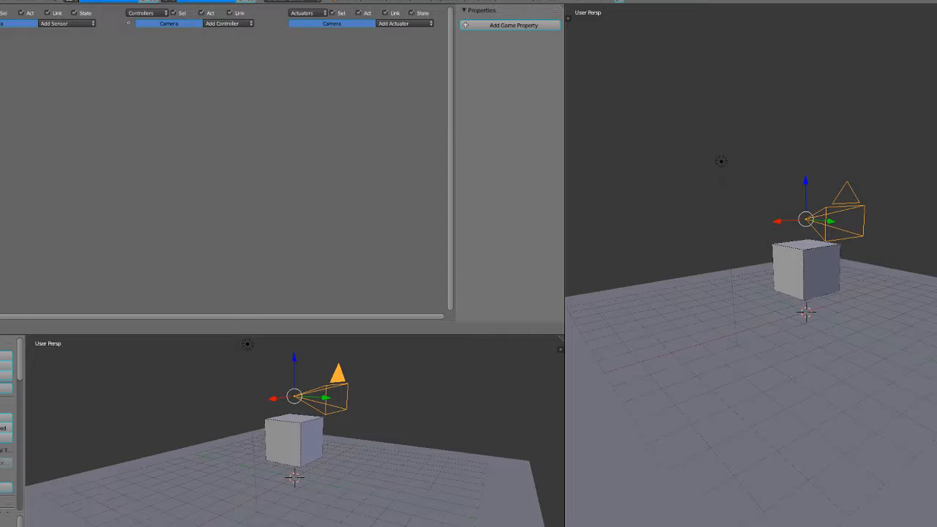
{"action": "right_click", "coordinate": [294, 440], "text": "shift"}
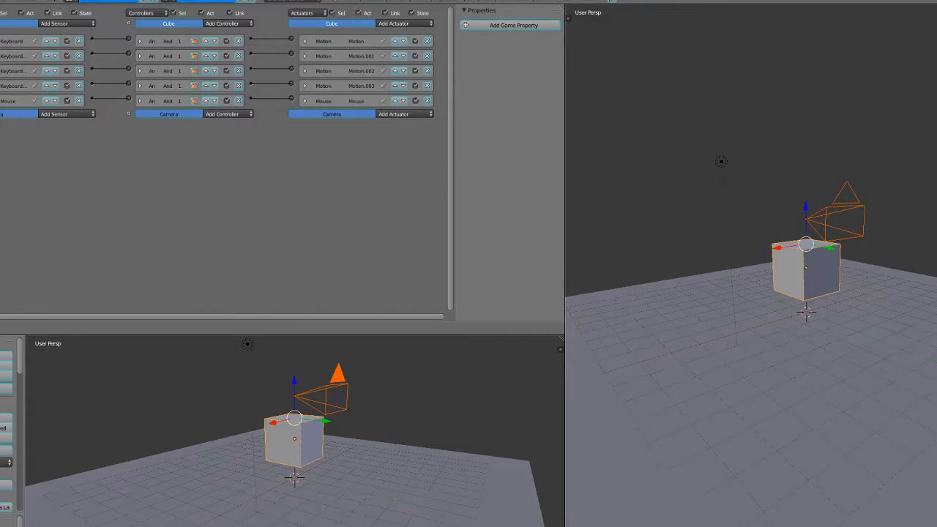
{"action": "key", "text": "ctrl+p"}
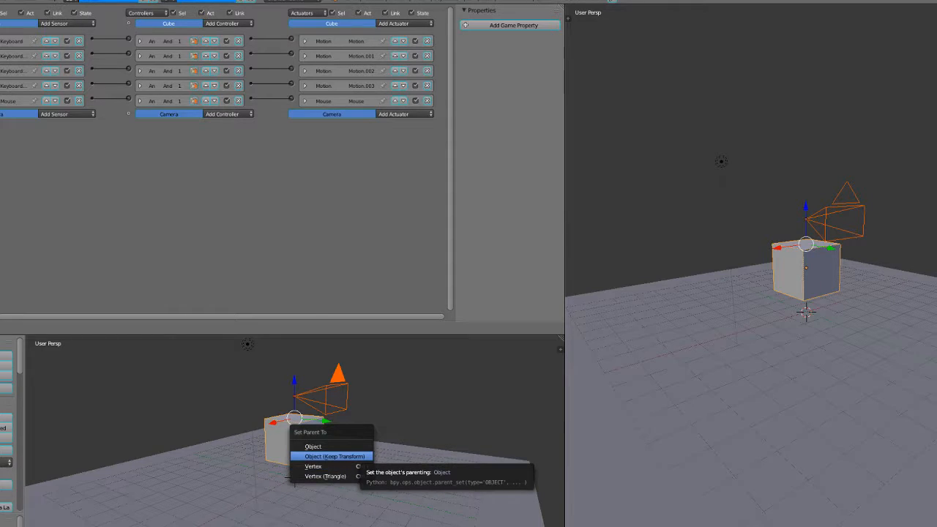
{"action": "left_click", "coordinate": [335, 457]}
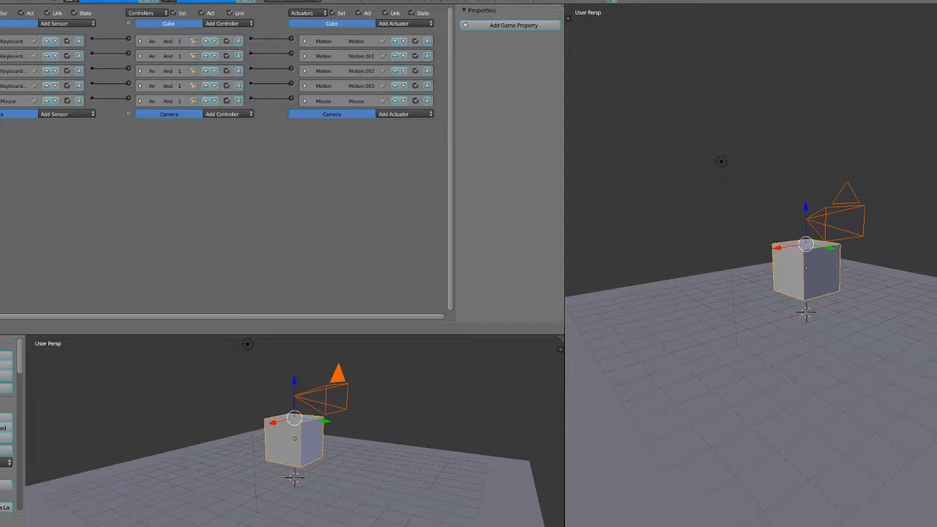
Add a Mouse sensor and a Mouse actuator to the camera alone
{"action": "right_click", "coordinate": [326, 399]}
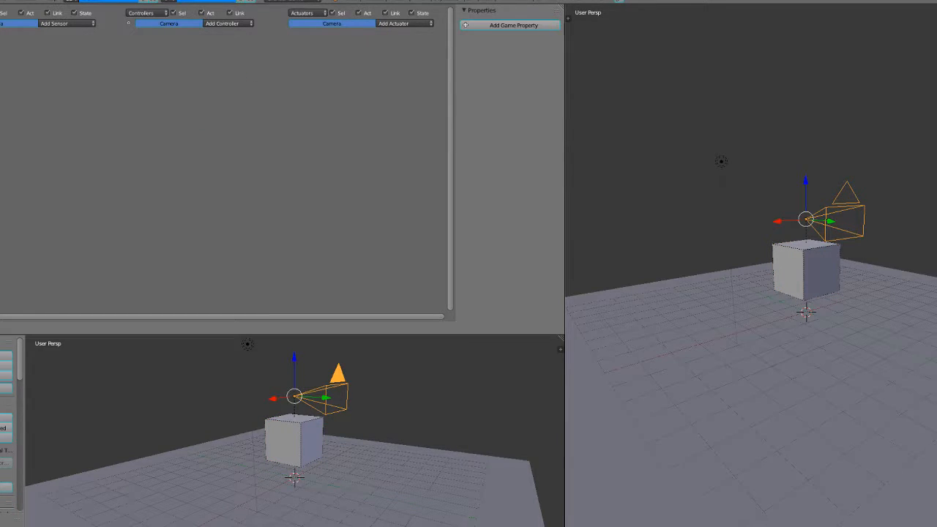
{"action": "left_click", "coordinate": [66, 23]}
{"action": "left_click", "coordinate": [59, 99]}
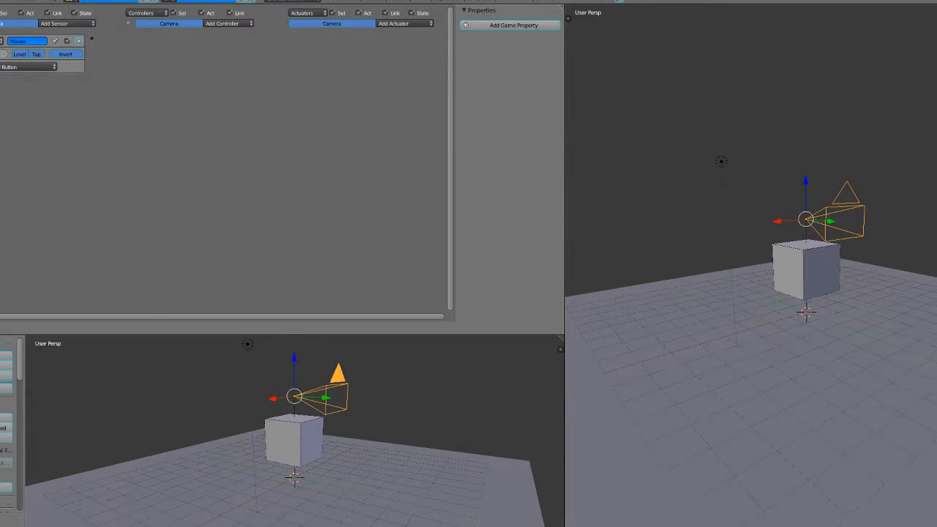
{"action": "left_click", "coordinate": [405, 24]}
{"action": "left_click", "coordinate": [397, 99]}
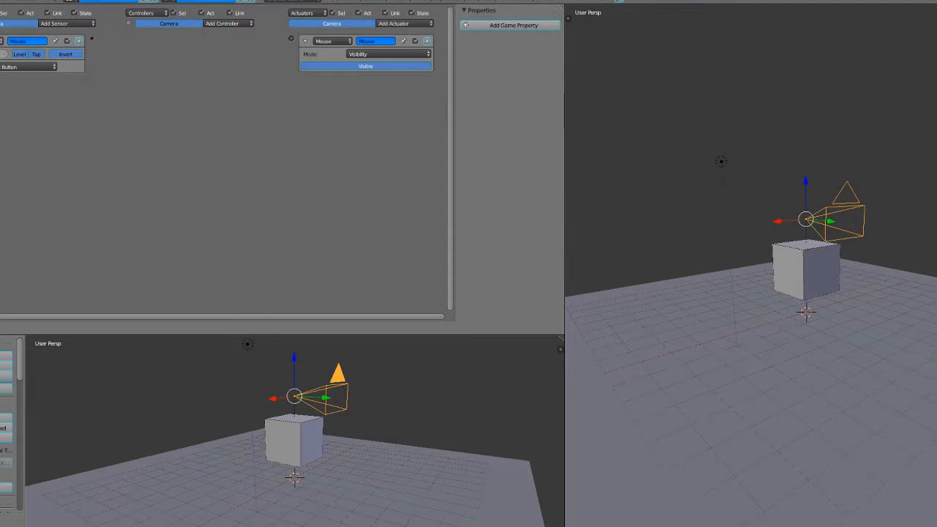
Set the camera's Mouse actuator to Look mode, disable its X axis, and collapse the actuator
{"action": "left_click", "coordinate": [389, 54]}
{"action": "left_click", "coordinate": [388, 34]}
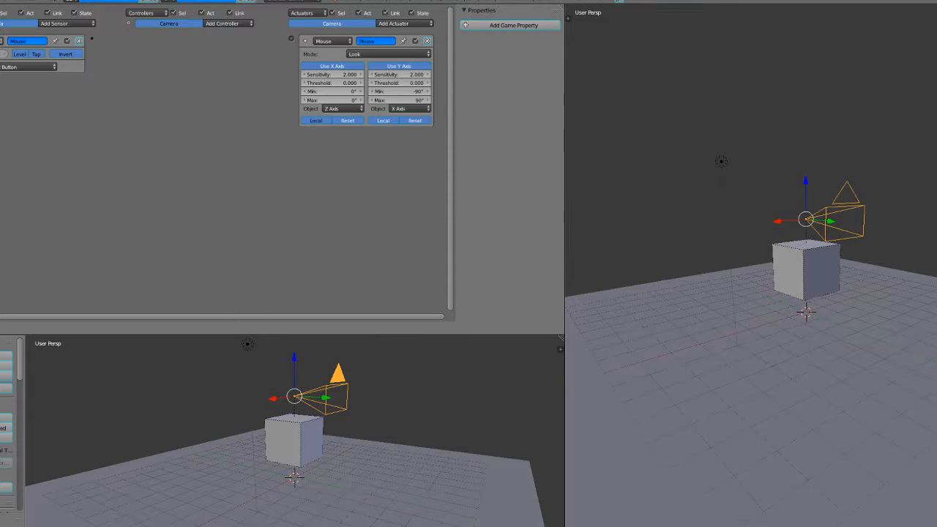
{"action": "left_click", "coordinate": [332, 66]}
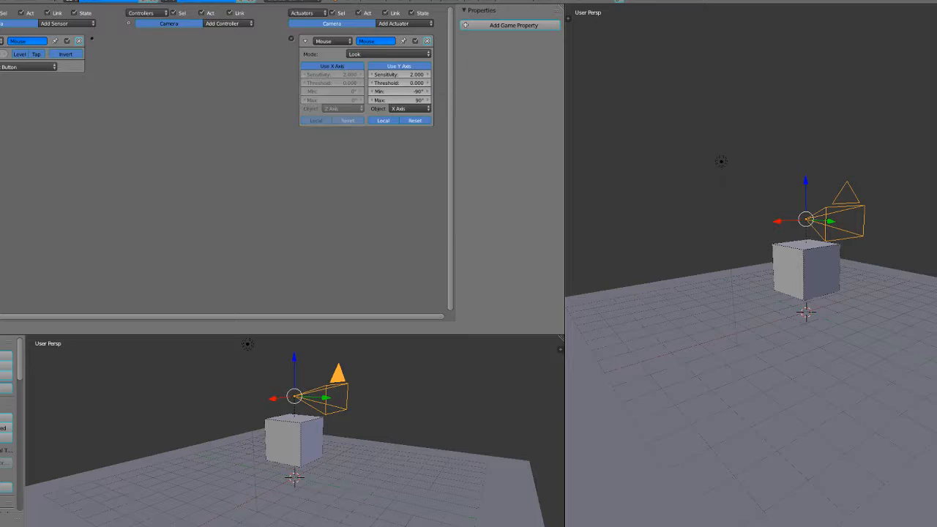
{"action": "left_click", "coordinate": [305, 41]}
Set the camera's Mouse sensor event to Movement and link the sensor to the Mouse actuator
{"action": "left_click", "coordinate": [28, 67]}
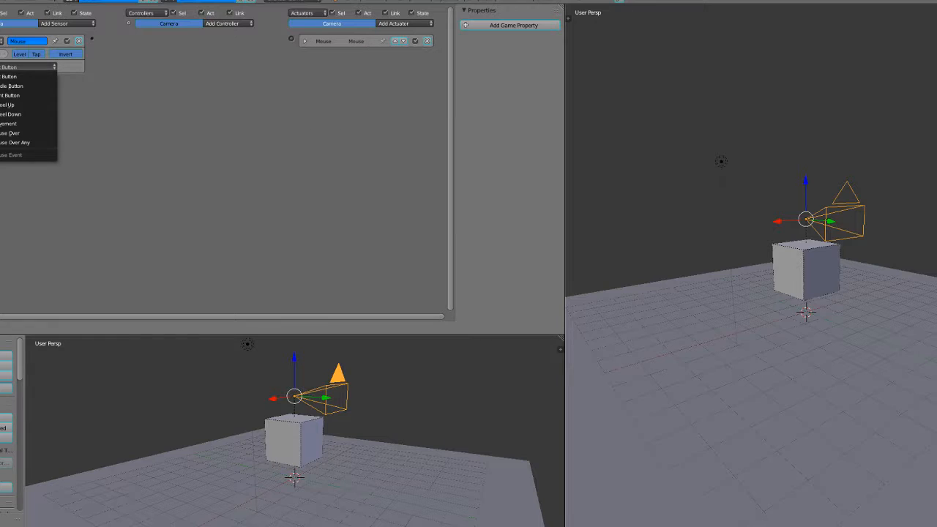
{"action": "left_click", "coordinate": [22, 123]}
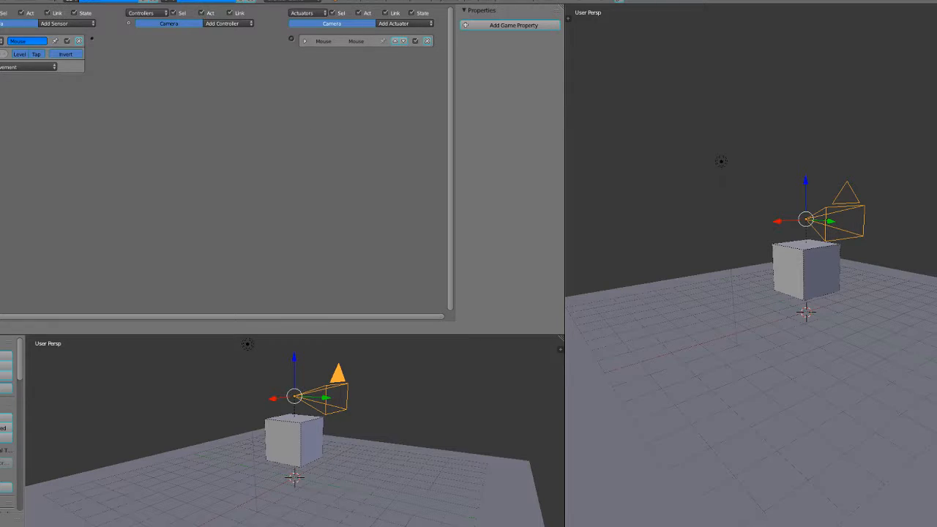
{"action": "left_click_drag", "start_coordinate": [92, 38], "coordinate": [290, 38]}
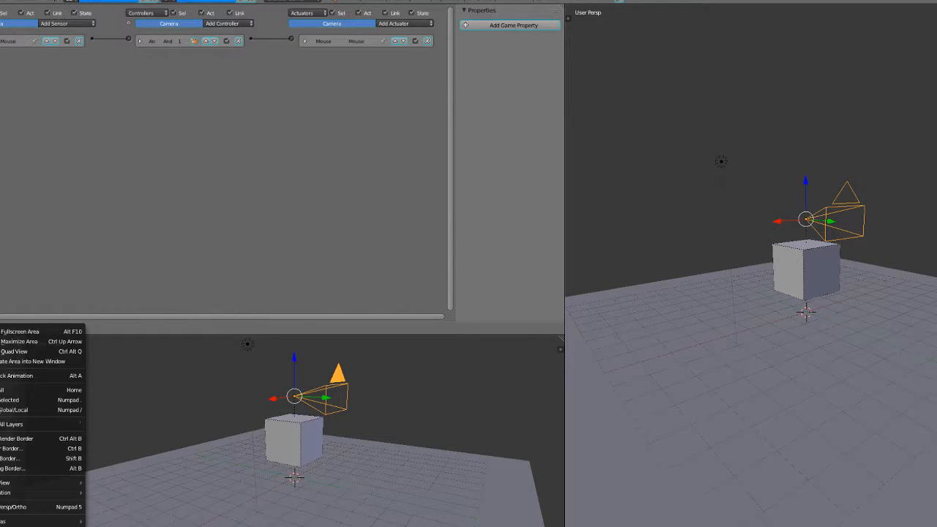
{"action": "key", "text": "KP_0"}
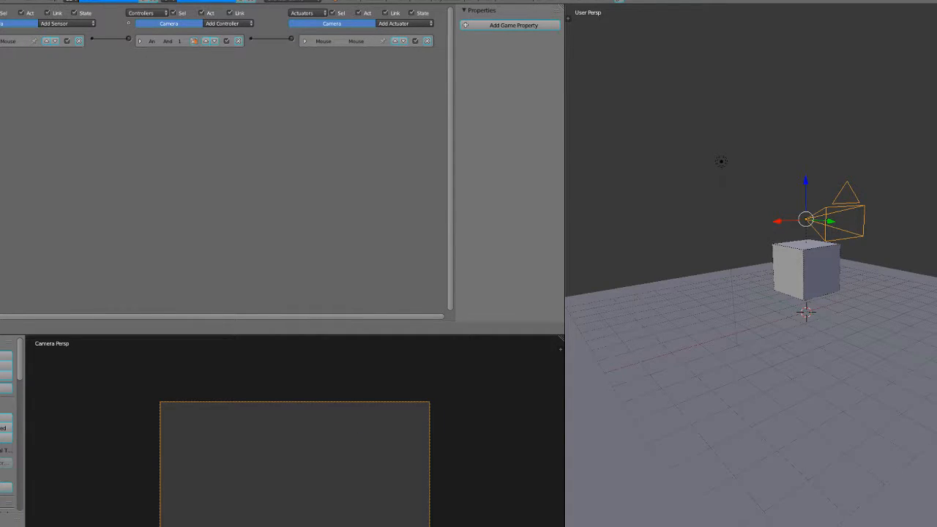
{"action": "middle_click_drag", "start_coordinate": [294, 478], "coordinate": [294, 380], "text": "ctrl"}
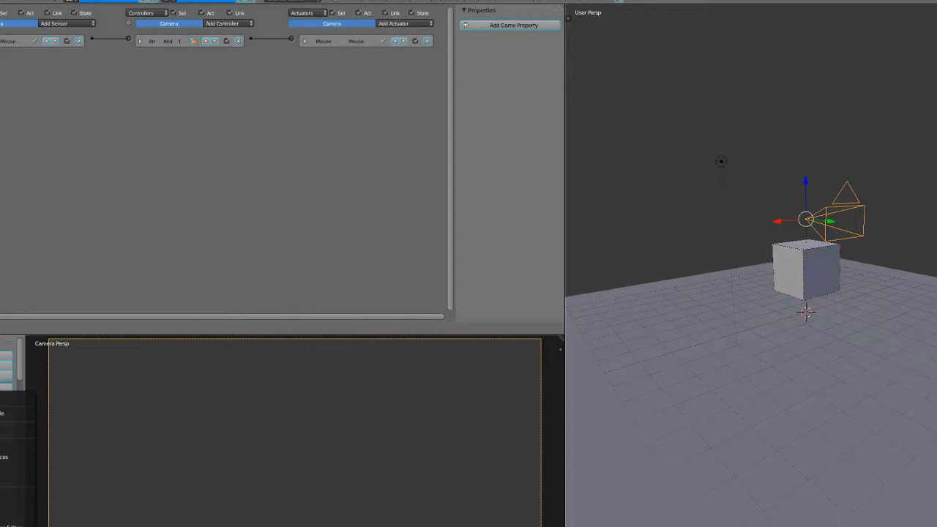
{"action": "middle_click_drag", "start_coordinate": [294, 431], "coordinate": [294, 468]}
{"action": "scroll", "coordinate": [294, 431], "scroll_direction": "down", "scroll_amount": 1}
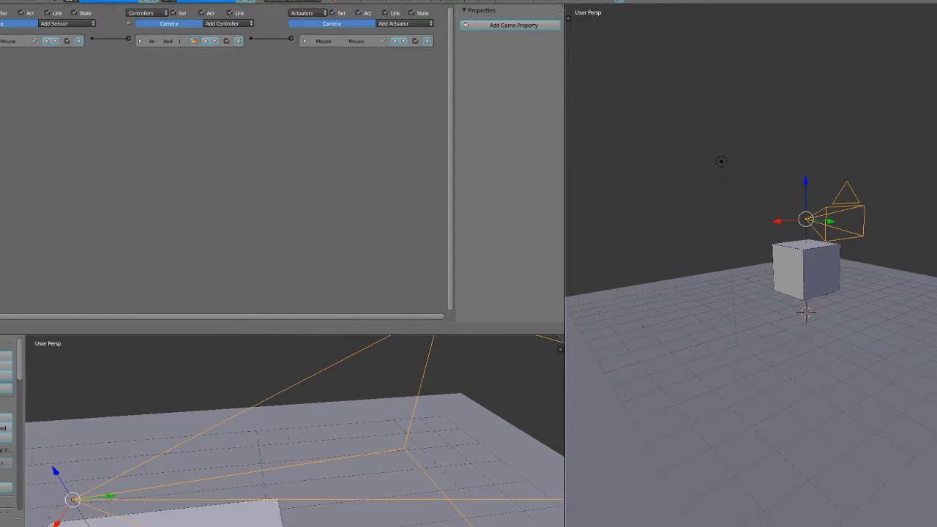
{"action": "scroll", "coordinate": [294, 431], "scroll_direction": "down", "scroll_amount": 3}
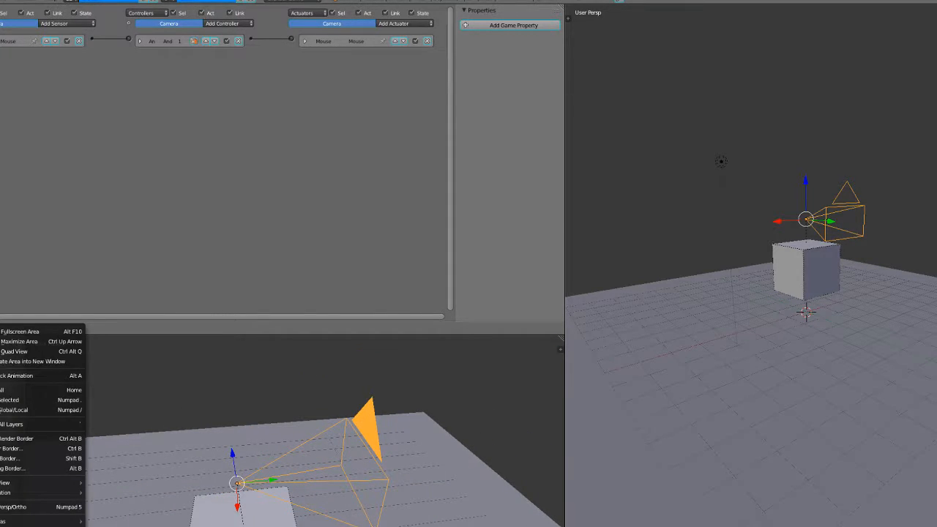
{"action": "key", "text": "ctrl+KP_3"}
{"action": "scroll", "coordinate": [295, 440], "scroll_direction": "down", "scroll_amount": 6}
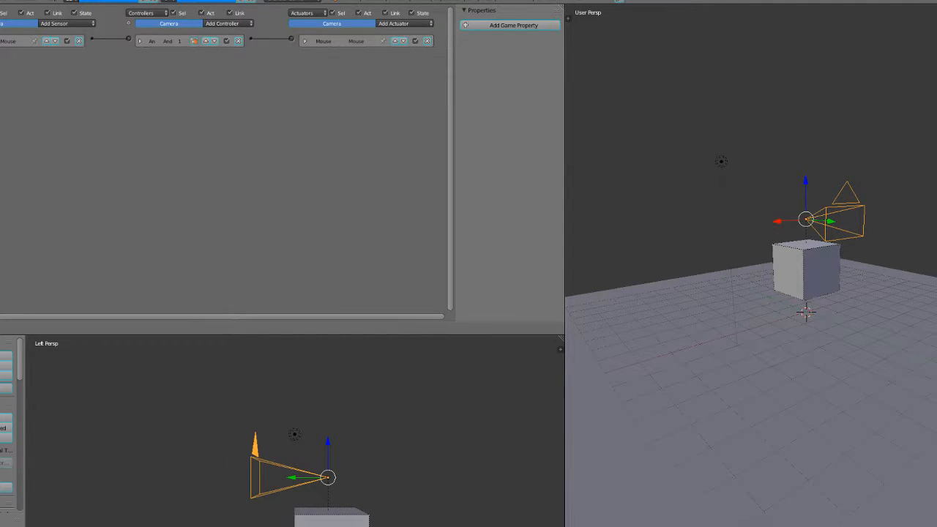
{"action": "middle_click_drag", "start_coordinate": [352, 447], "coordinate": [217, 465]}
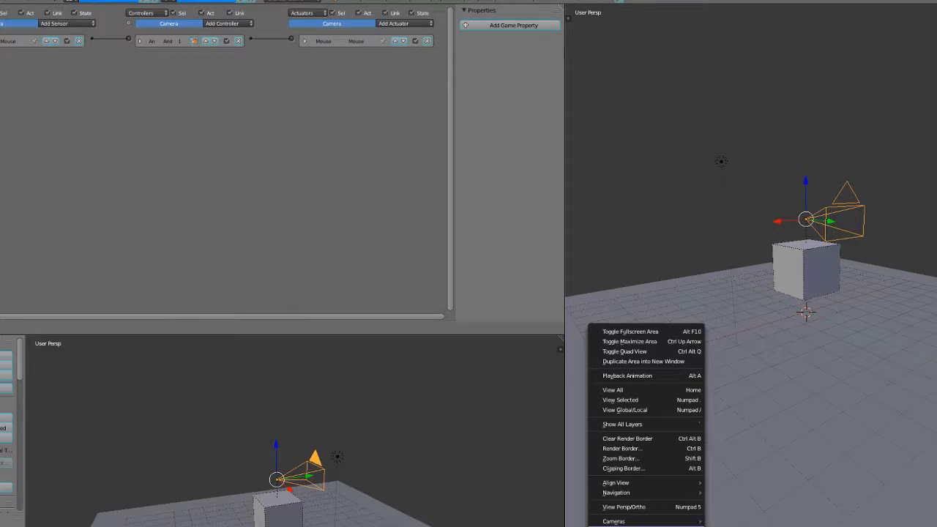
Switch the large 3D viewport to the camera view and enlarge the camera frame to span its width
{"action": "key", "text": "KP_0"}
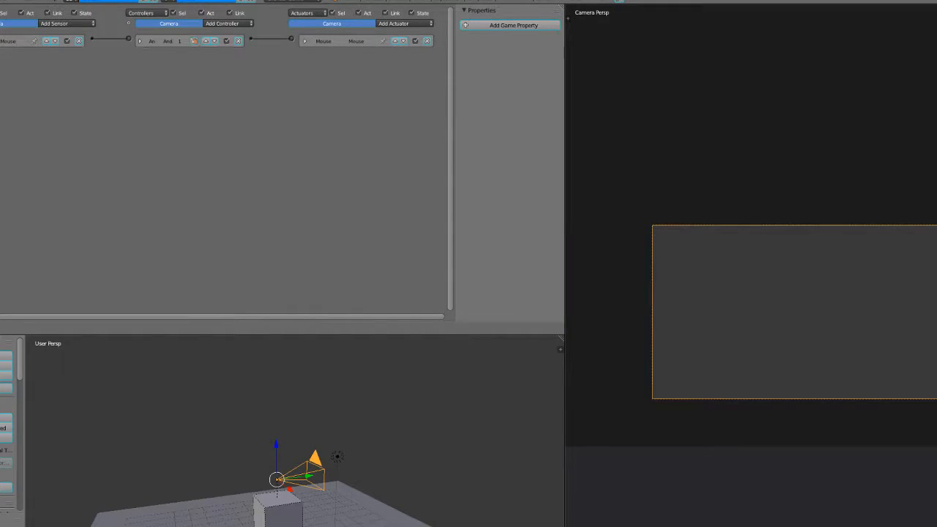
{"action": "scroll", "coordinate": [813, 312], "scroll_direction": "up", "scroll_amount": 2}
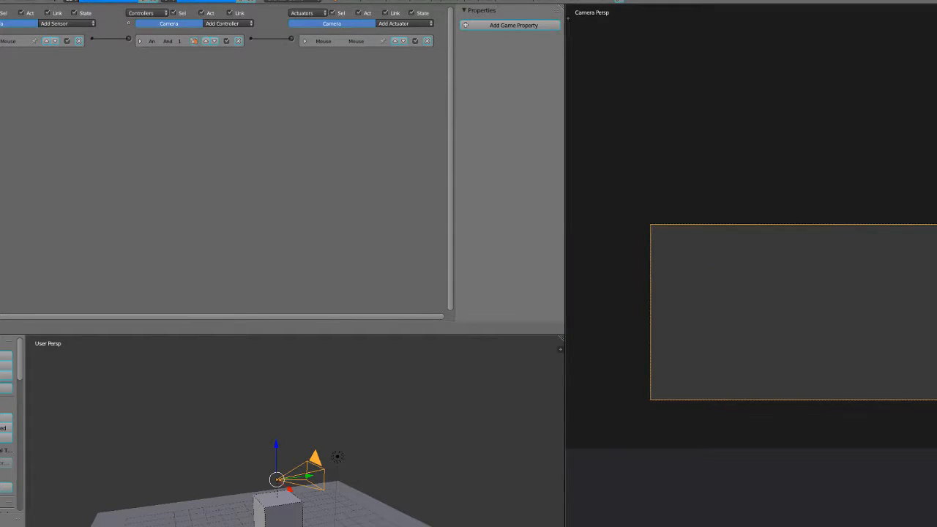
{"action": "scroll", "coordinate": [813, 312], "scroll_direction": "up", "scroll_amount": 5}
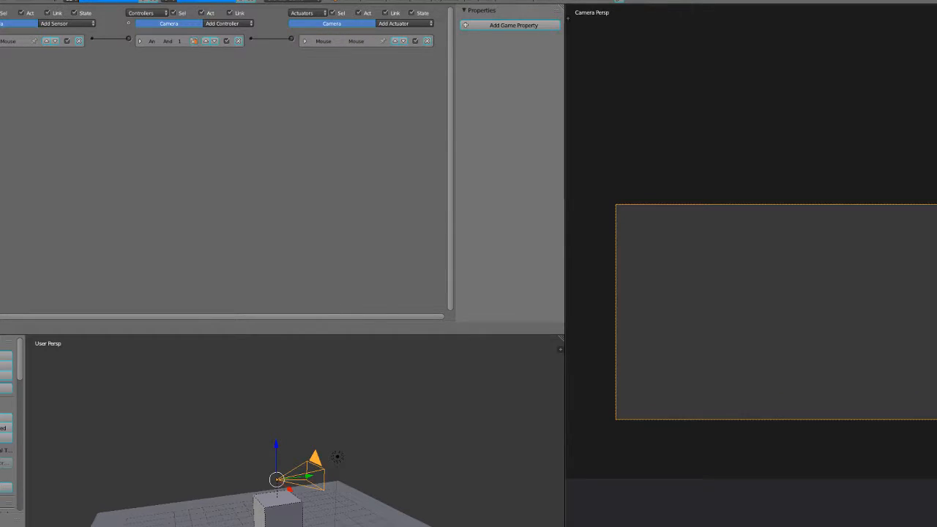
{"action": "scroll", "coordinate": [812, 312], "scroll_direction": "up", "scroll_amount": 2}
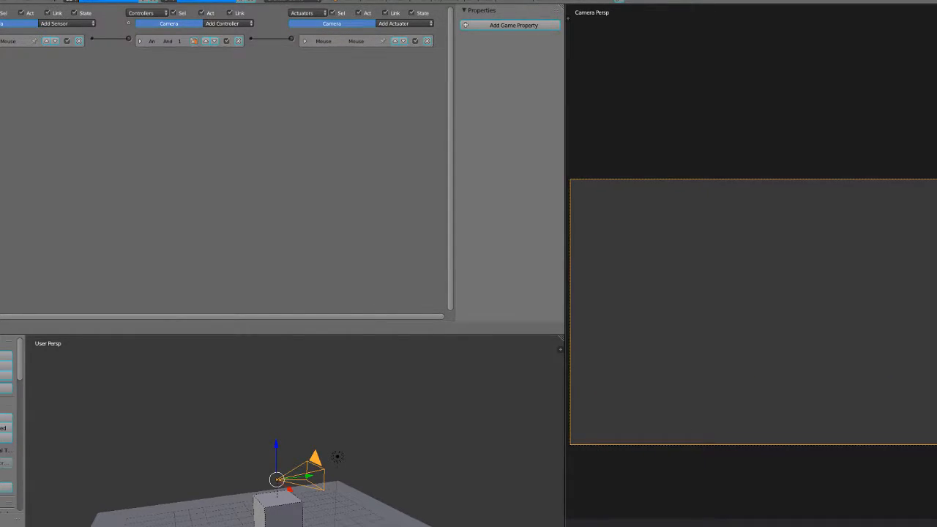
{"action": "scroll", "coordinate": [751, 312], "scroll_direction": "down", "scroll_amount": 1}
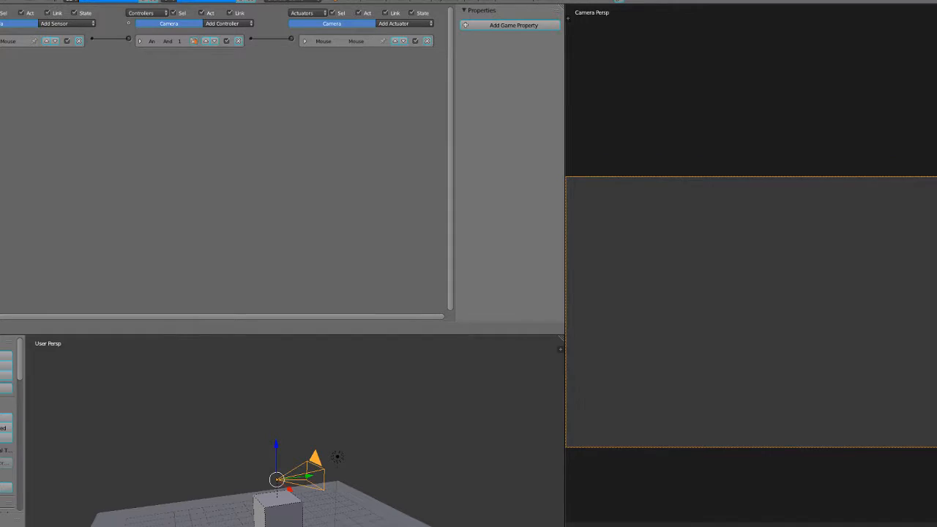
{"action": "scroll", "coordinate": [751, 312], "scroll_direction": "up", "scroll_amount": 1}
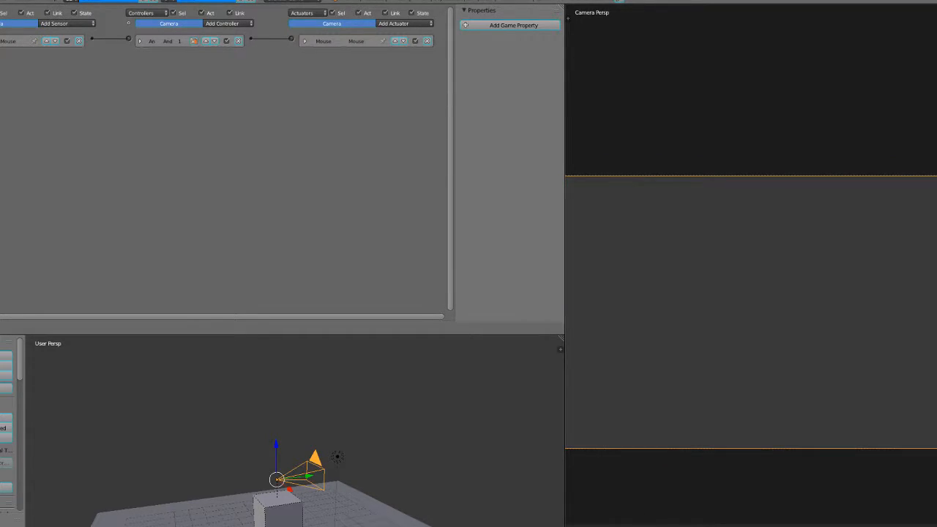
Run the game preview from the camera view, test looking around with the mouse, and stop it
{"action": "key", "text": "p"}
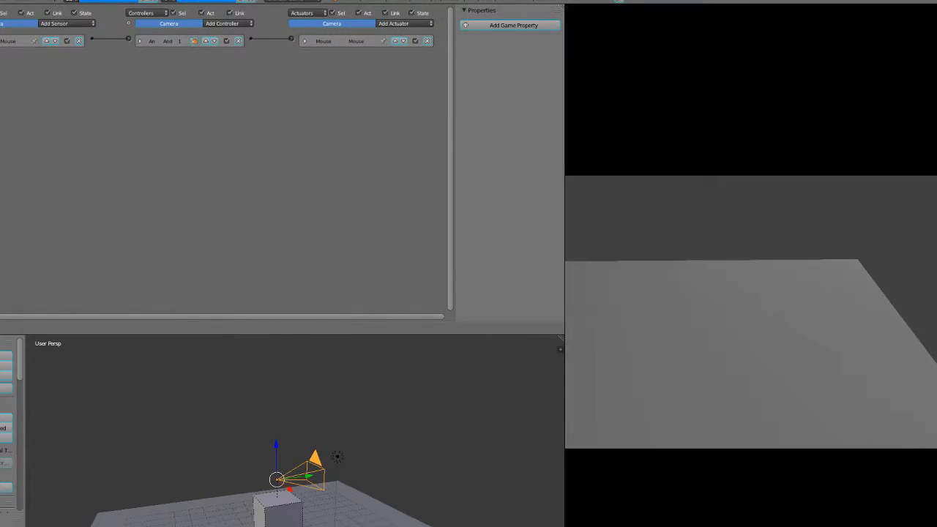
{"action": "key", "text": "Escape"}
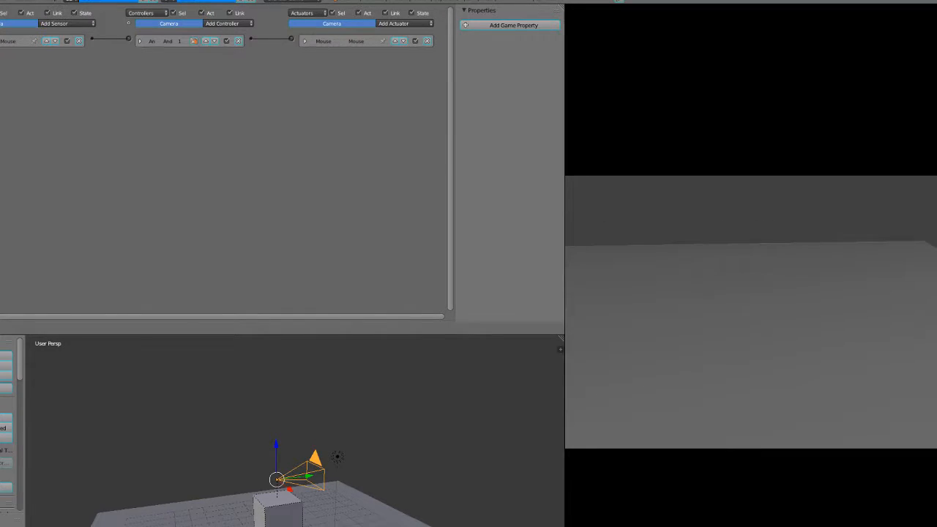
{"action": "key", "text": "Escape"}
{"action": "scroll", "coordinate": [284, 518], "scroll_direction": "down", "scroll_amount": 4}
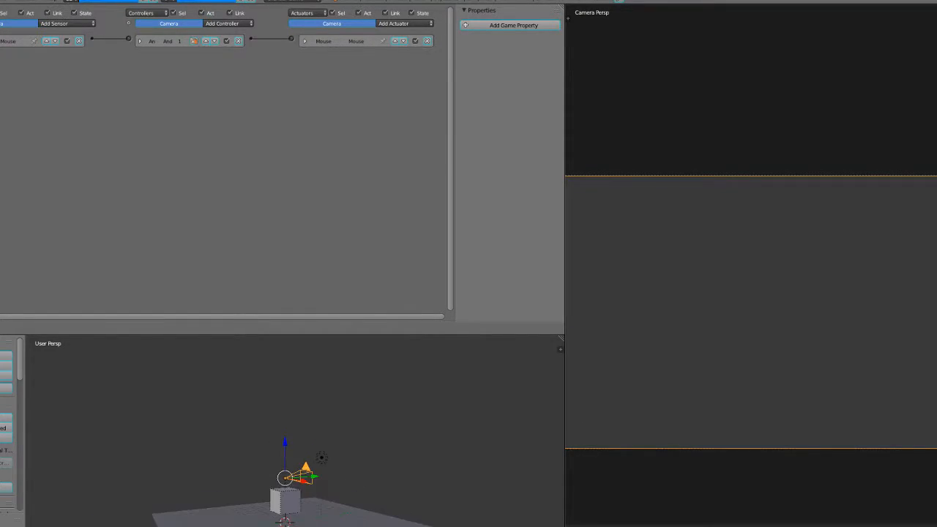
{"action": "scroll", "coordinate": [294, 479], "scroll_direction": "up", "scroll_amount": 2}
{"action": "middle_click_drag", "start_coordinate": [294, 480], "coordinate": [282, 426]}
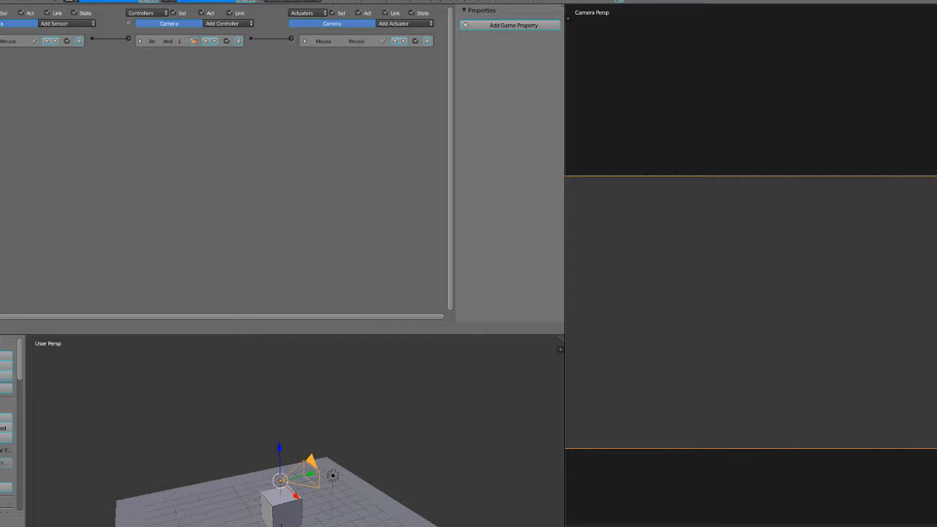
{"action": "middle_click_drag", "start_coordinate": [337, 432], "coordinate": [312, 465]}
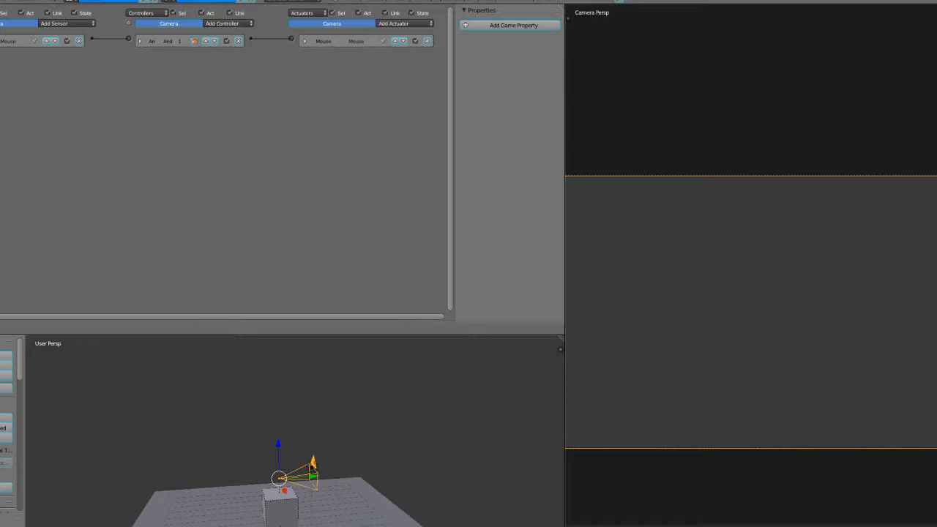
{"action": "middle_click_drag", "start_coordinate": [308, 432], "coordinate": [242, 447]}
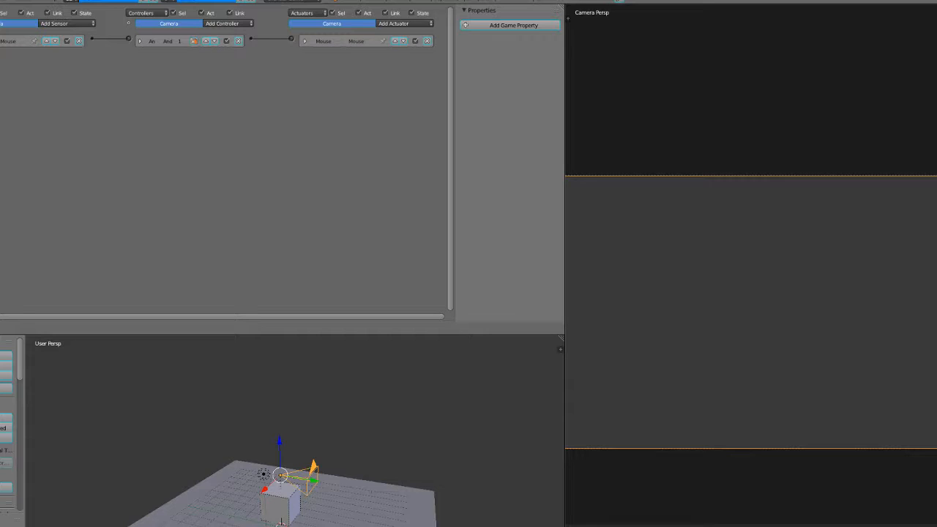
{"action": "middle_click_drag", "start_coordinate": [281, 439], "coordinate": [234, 384]}
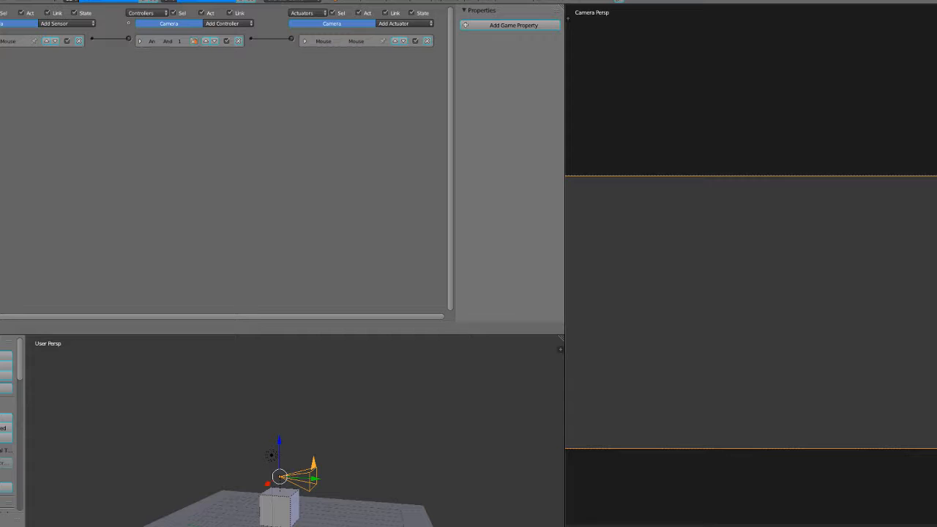
Add an empty, raise it along Z to the camera's height, and move it along Y to just in front of the camera
{"action": "key", "text": "shift+a"}
{"action": "mouse_move", "coordinate": [265, 502]}
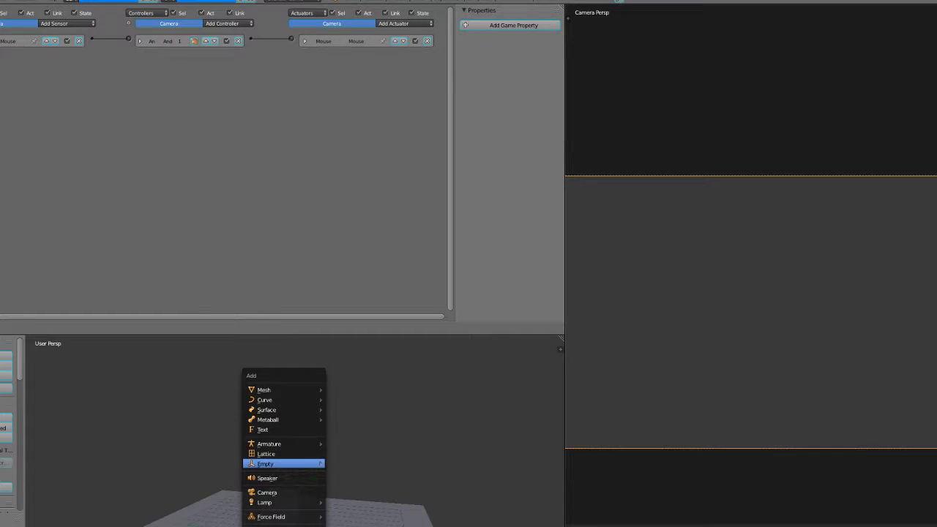
{"action": "mouse_move", "coordinate": [265, 463]}
{"action": "left_click", "coordinate": [353, 463]}
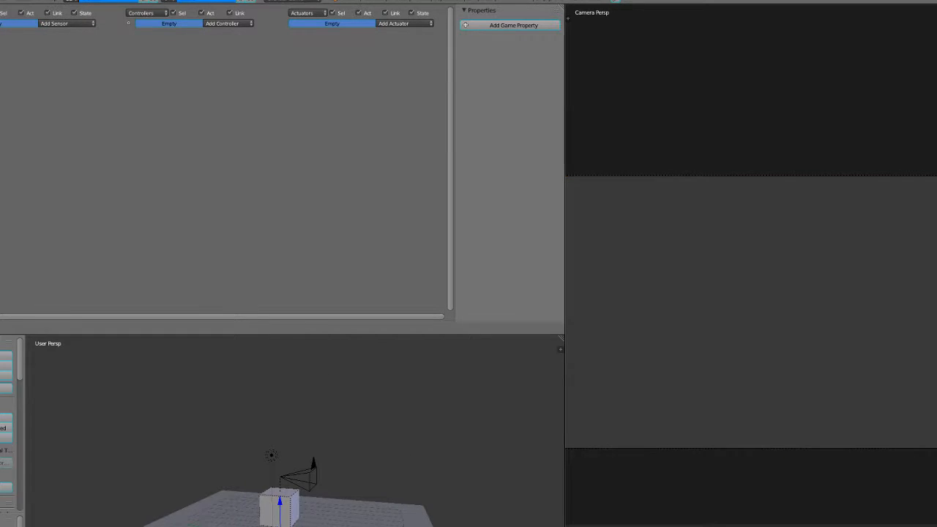
{"action": "key", "text": "g"}
{"action": "key", "text": "z"}
{"action": "key", "text": "1"}
{"action": "key", "text": "Return"}
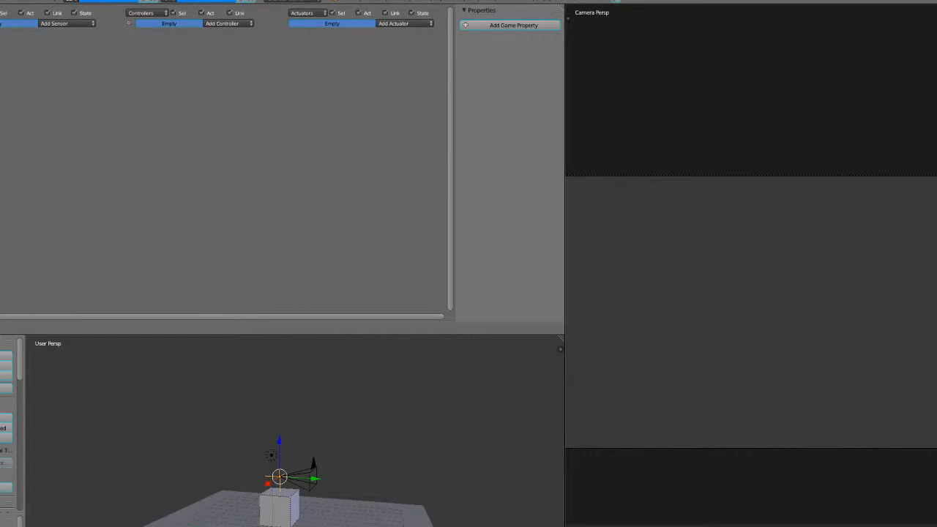
{"action": "key", "text": "g"}
{"action": "key", "text": "y"}
{"action": "key", "text": "Return"}
{"action": "middle_click_drag", "start_coordinate": [295, 432], "coordinate": [319, 423]}
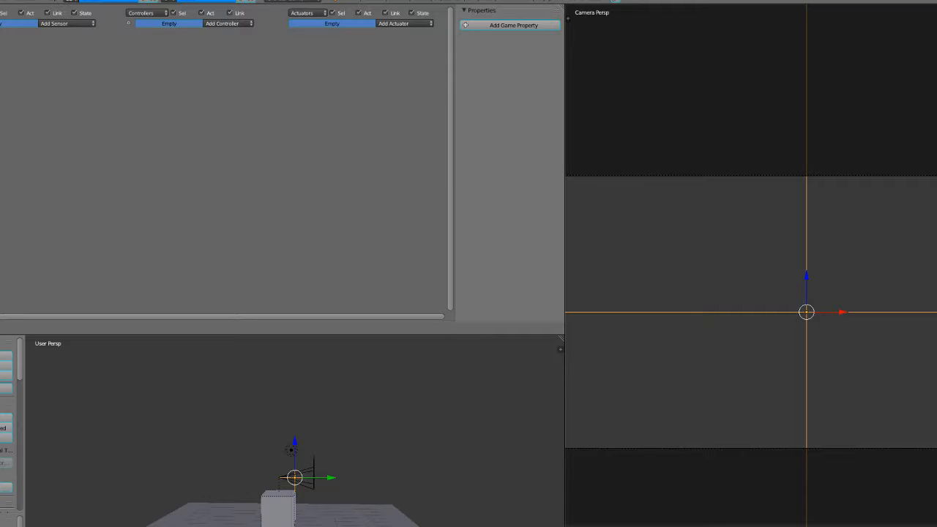
Parent the empty to the camera
{"action": "right_click", "coordinate": [311, 472], "text": "shift"}
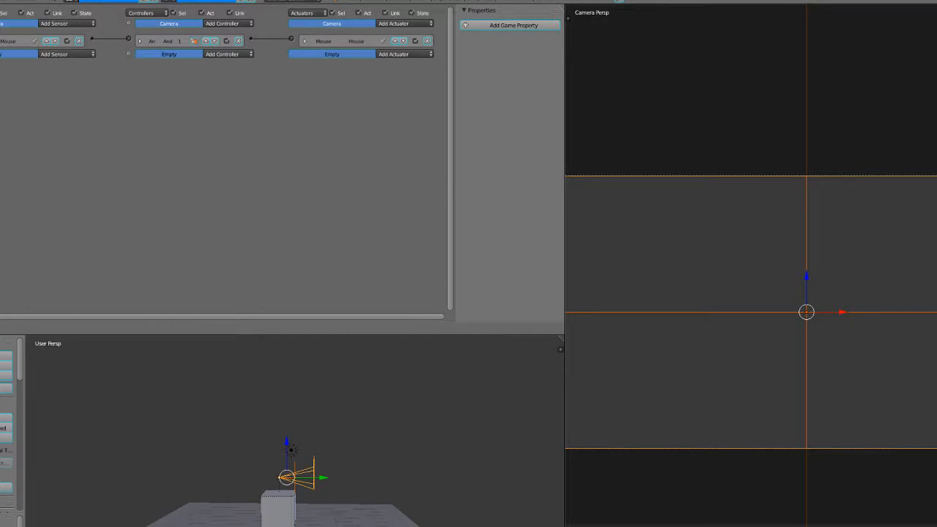
{"action": "key", "text": "ctrl+p"}
{"action": "left_click", "coordinate": [290, 466]}
Give the empty a Mouse sensor and an Edit Object actuator, and link them through an And controller
{"action": "right_click", "coordinate": [295, 473]}
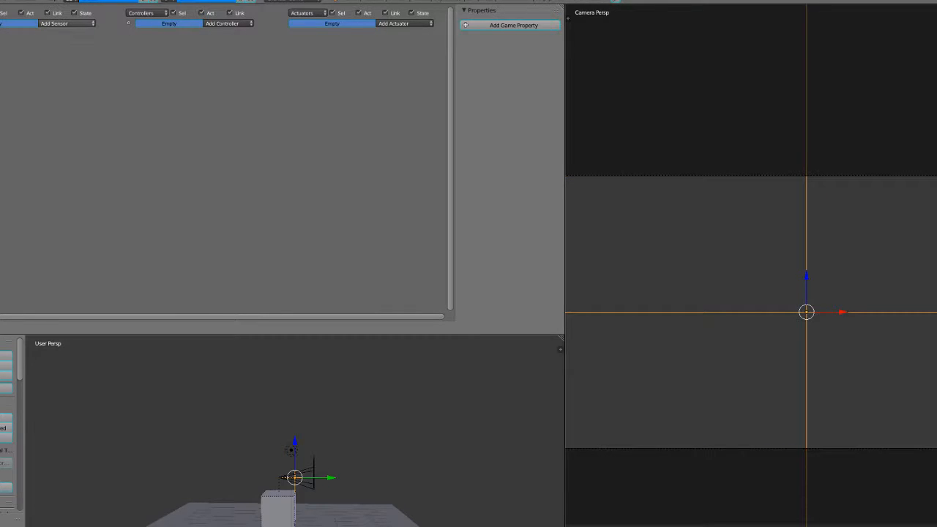
{"action": "left_click", "coordinate": [66, 24]}
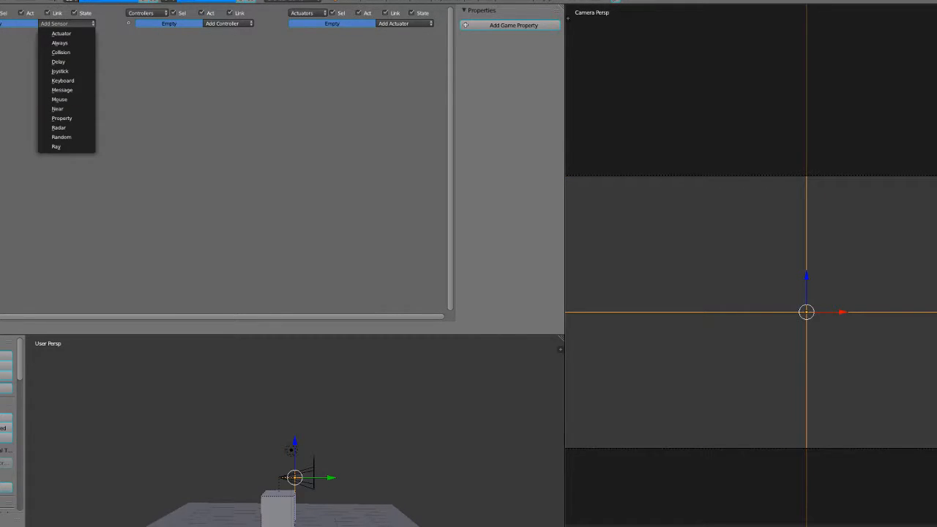
{"action": "left_click", "coordinate": [59, 99]}
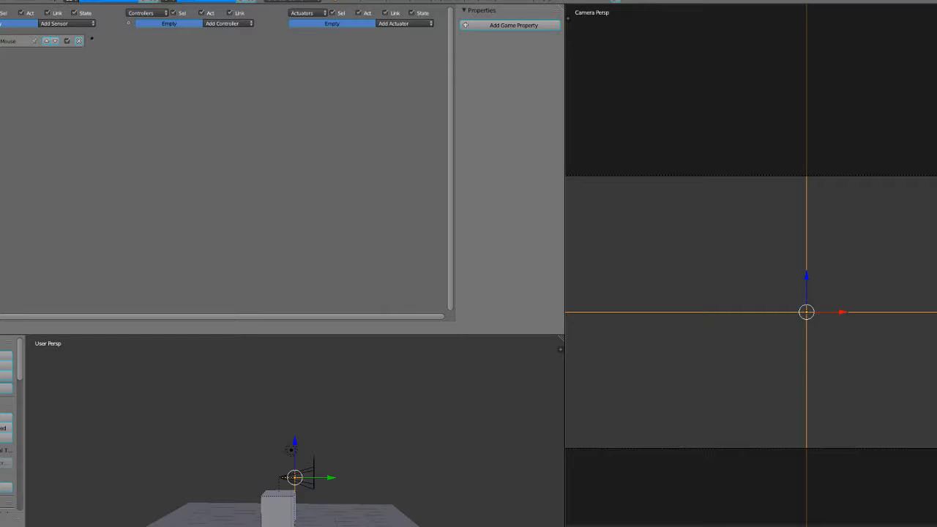
{"action": "left_click", "coordinate": [405, 23]}
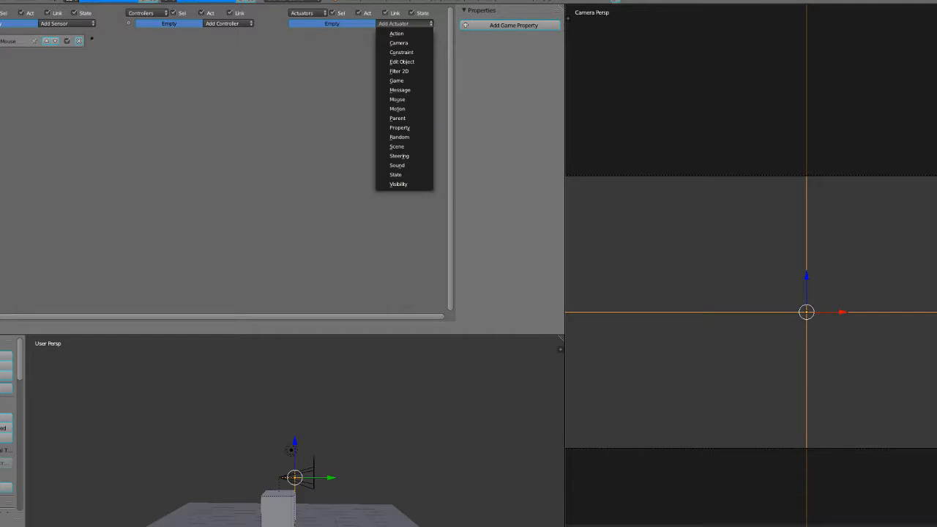
{"action": "left_click", "coordinate": [405, 24]}
{"action": "left_click", "coordinate": [402, 62]}
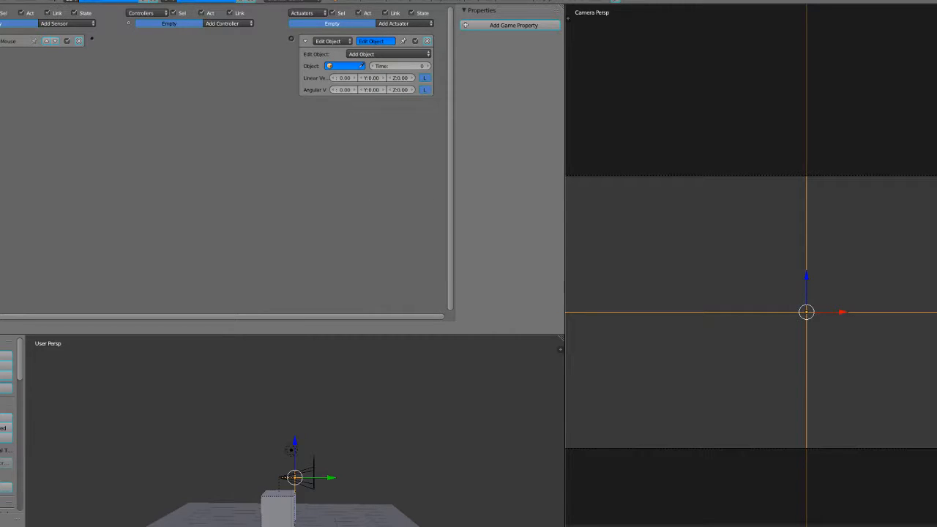
{"action": "mouse_move", "coordinate": [291, 38]}
{"action": "left_mouse_down"}
{"action": "mouse_move", "coordinate": [72, 40]}
{"action": "mouse_move", "coordinate": [290, 40]}
{"action": "left_mouse_up"}
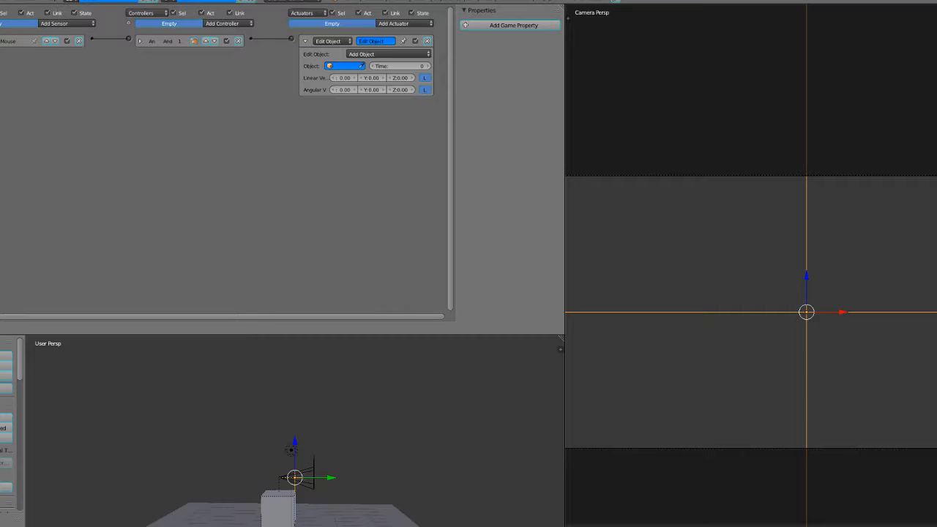
Set the Edit Object actuator's Y linear velocity to 96
{"action": "key", "text": "BackSpace"}
{"action": "type", "text": "96"}
{"action": "key", "text": "Return"}
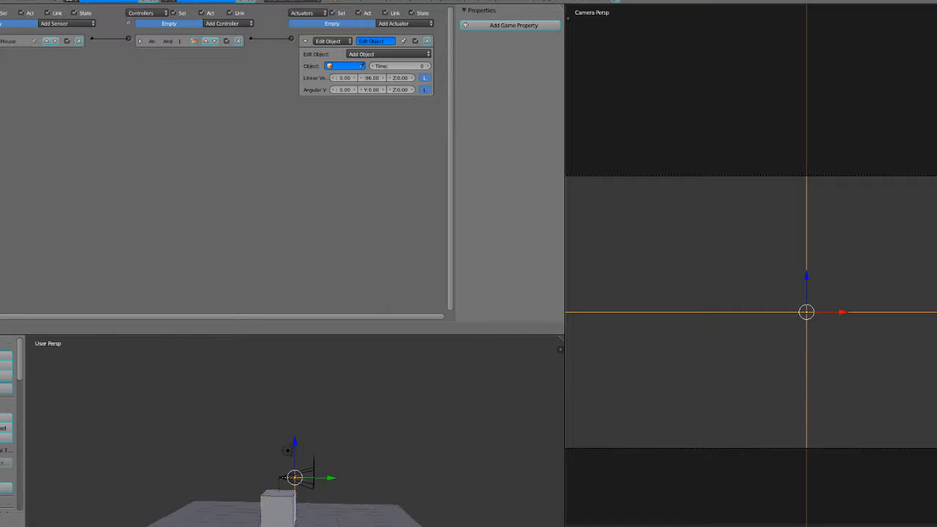
Add a mesh cylinder and move it along Y and Z onto the floor in front of the camera
{"action": "middle_click_drag", "start_coordinate": [293, 468], "coordinate": [330, 498]}
{"action": "key", "text": "shift+a"}
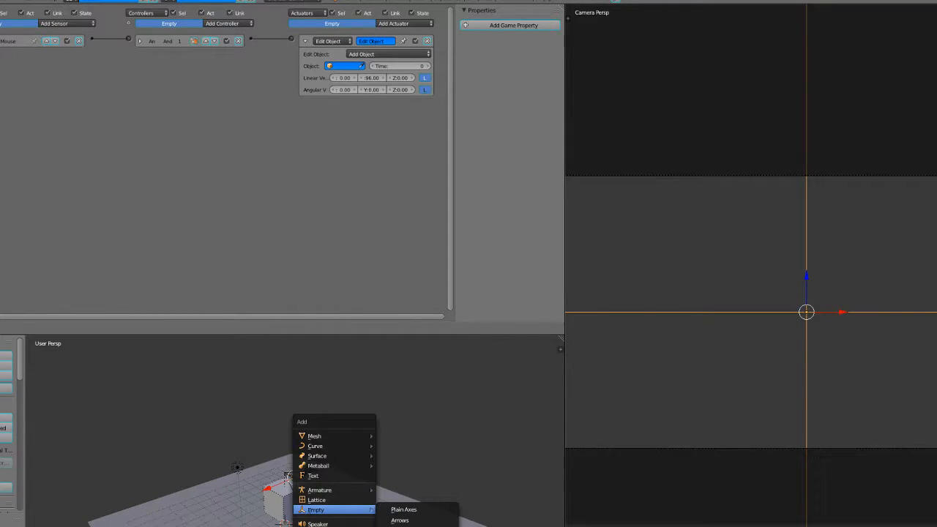
{"action": "mouse_move", "coordinate": [333, 436]}
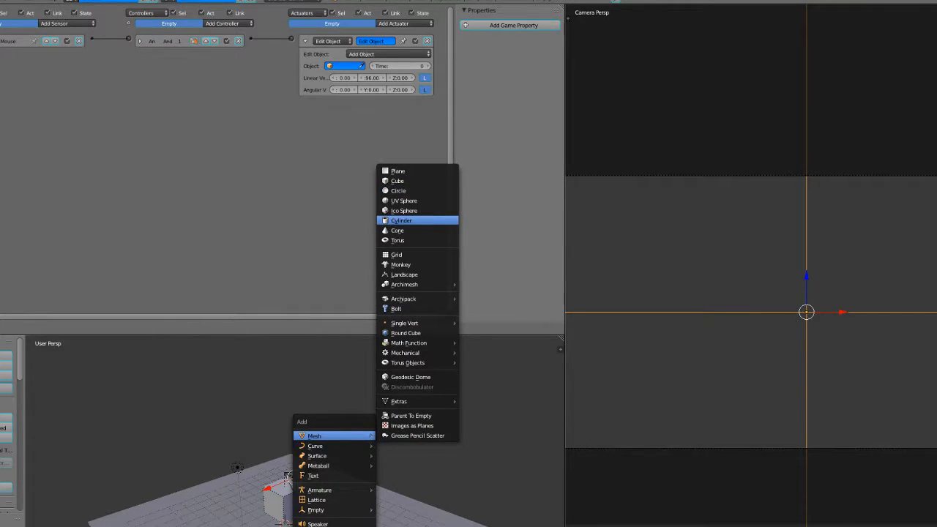
{"action": "left_click", "coordinate": [401, 220]}
{"action": "key", "text": "g"}
{"action": "key", "text": "y"}
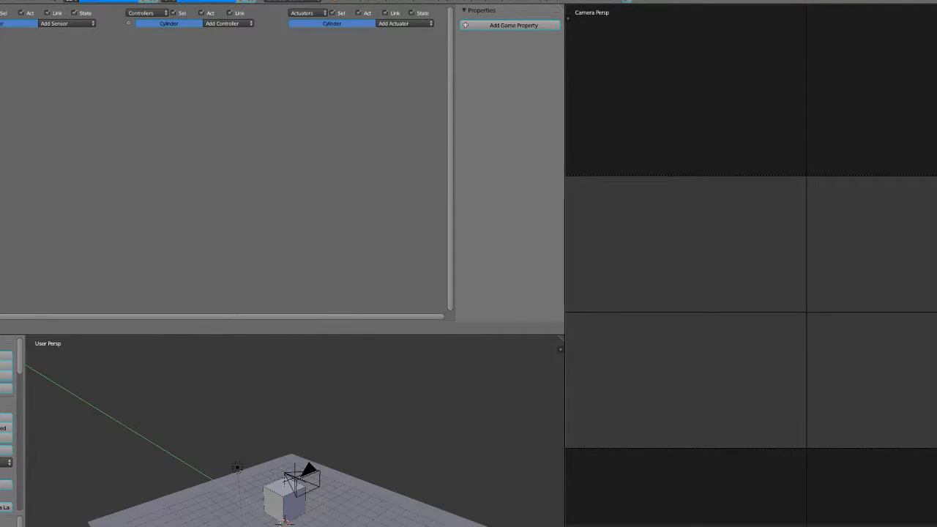
{"action": "key", "text": "z"}
{"action": "left_click", "coordinate": [294, 475]}
{"action": "middle_click_drag", "start_coordinate": [294, 476], "coordinate": [377, 432]}
{"action": "key", "text": "r"}
{"action": "key", "text": "x"}
{"action": "key", "text": "Escape"}
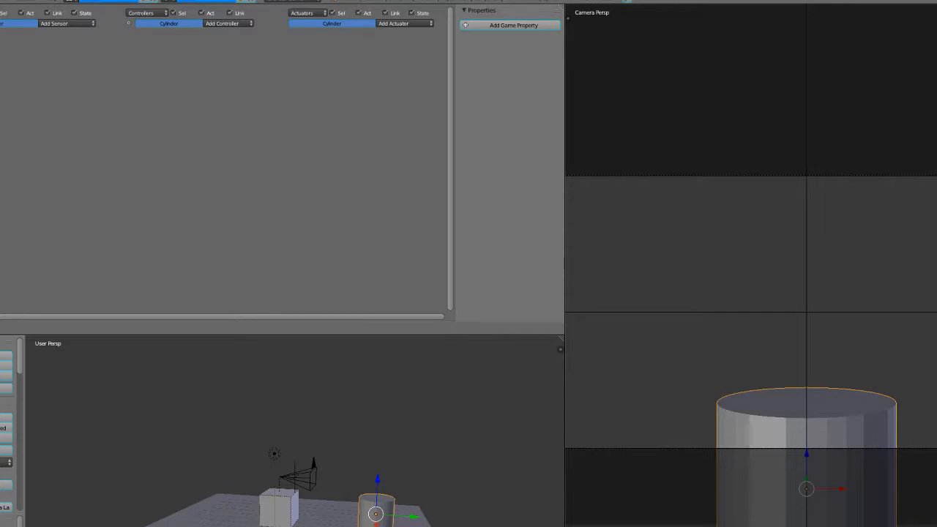
In Edit Mode, extrude the cylinder's top face in place and scale it down to a point at its centre
{"action": "key", "text": "Tab"}
{"action": "middle_click_drag", "start_coordinate": [410, 454], "coordinate": [329, 511]}
{"action": "right_click", "coordinate": [363, 522]}
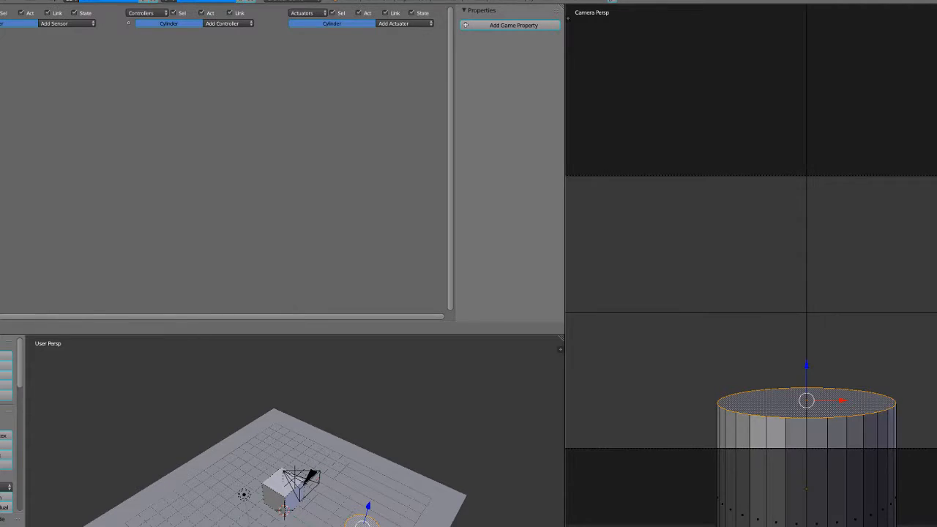
{"action": "key", "text": "ctrl+Tab"}
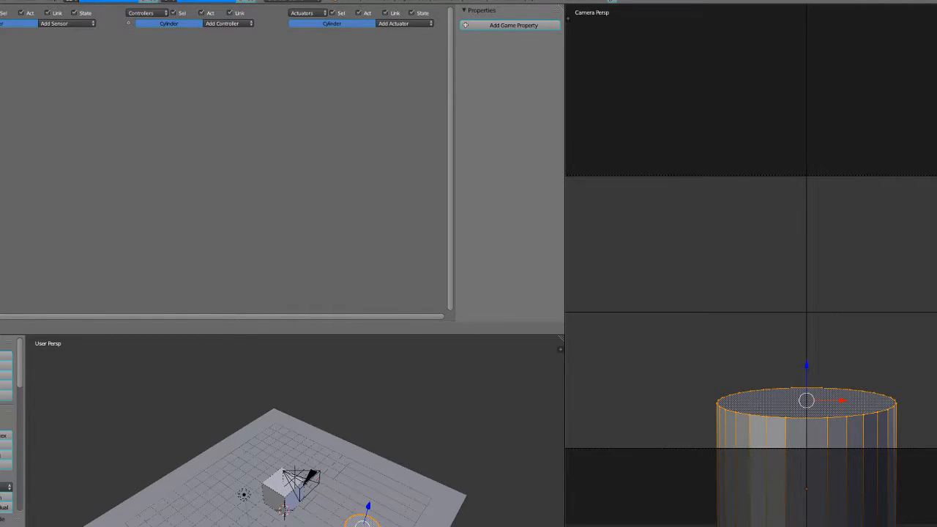
{"action": "key", "text": "e"}
{"action": "key", "text": "Escape"}
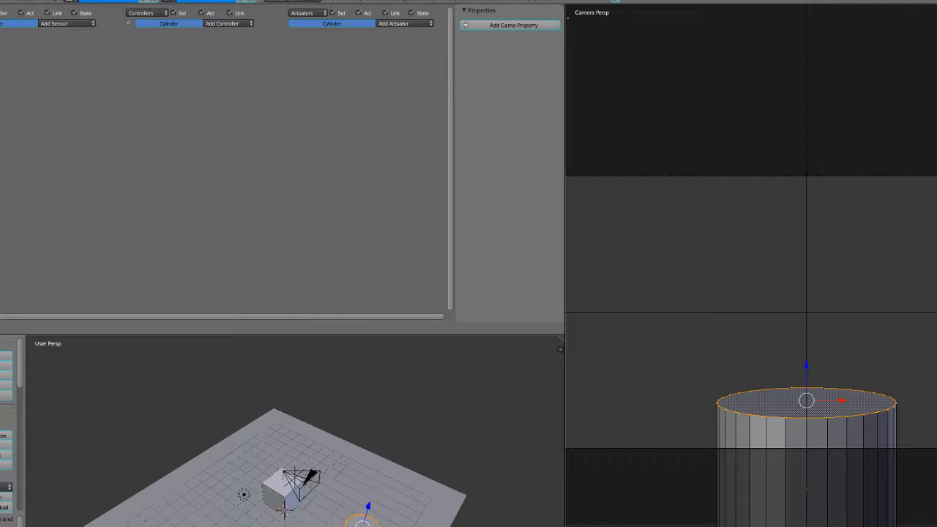
{"action": "key", "text": "s"}
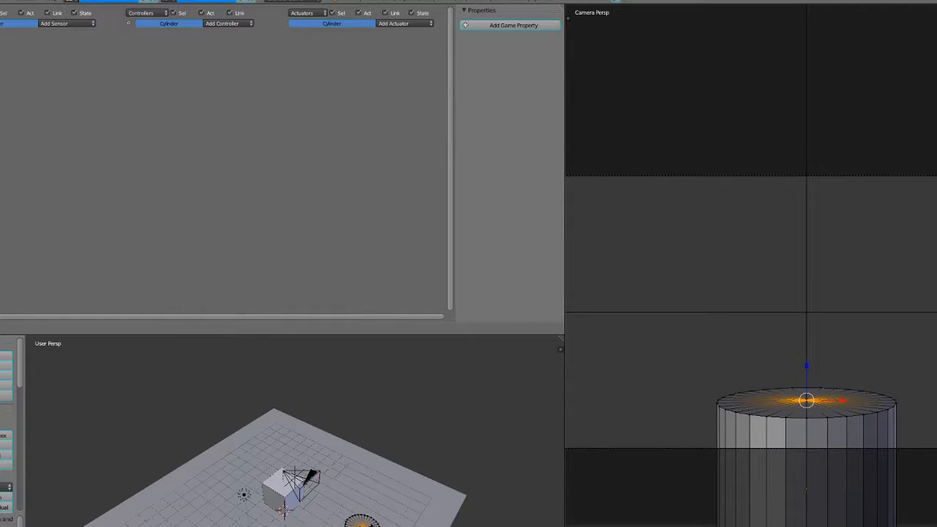
{"action": "left_click", "coordinate": [360, 525]}
Raise the shrunken top face straight up along Z to form a tall cone tip, and leave Edit Mode
{"action": "left_click_drag", "start_coordinate": [806, 401], "coordinate": [629, 223]}
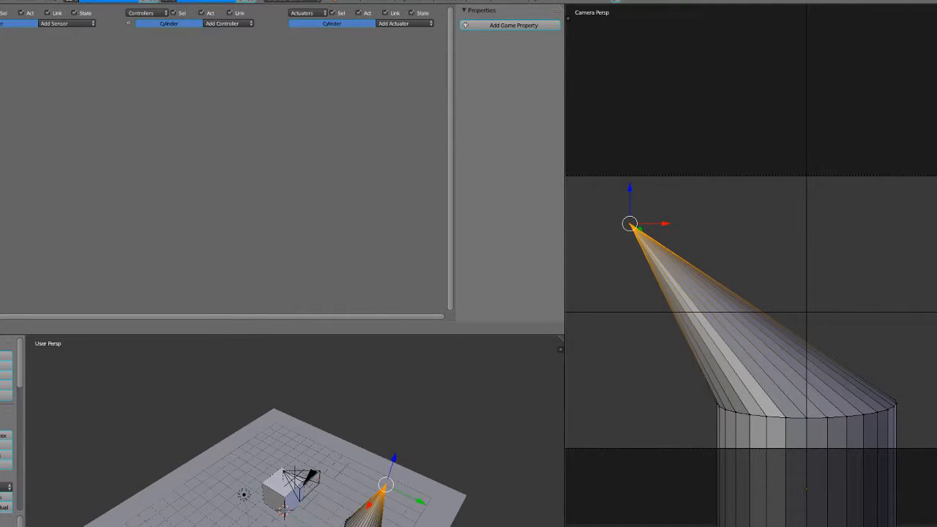
{"action": "key", "text": "ctrl+z"}
{"action": "middle_click_drag", "start_coordinate": [410, 469], "coordinate": [352, 432]}
{"action": "left_click_drag", "start_coordinate": [807, 366], "coordinate": [806, 13]}
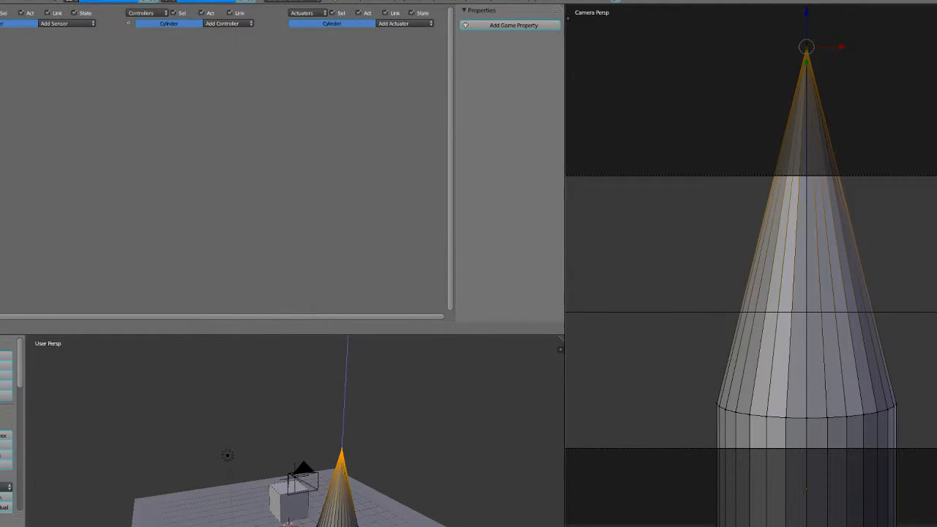
{"action": "key", "text": "Tab"}
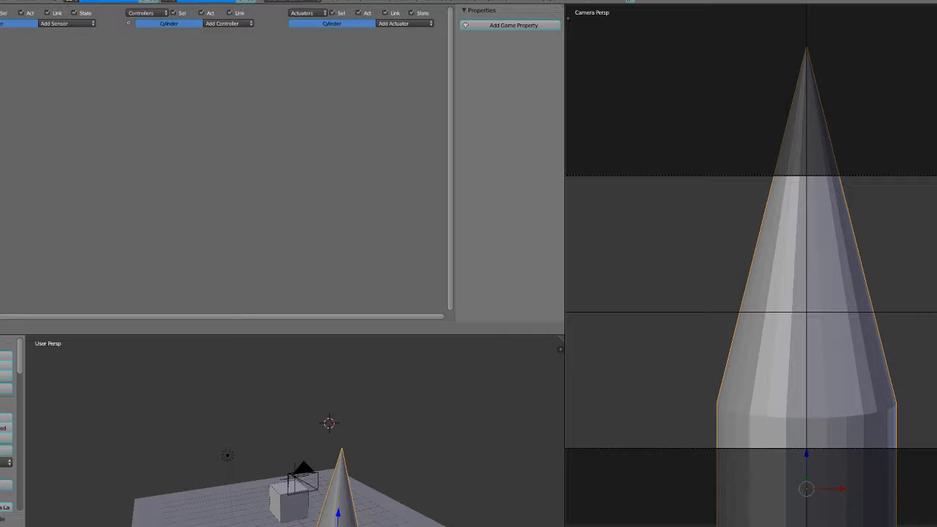
Snap the 3D cursor to the scene centre
{"action": "key", "text": "shift+s"}
{"action": "left_click", "coordinate": [337, 426]}
{"action": "middle_click_drag", "start_coordinate": [337, 425], "coordinate": [410, 395]}
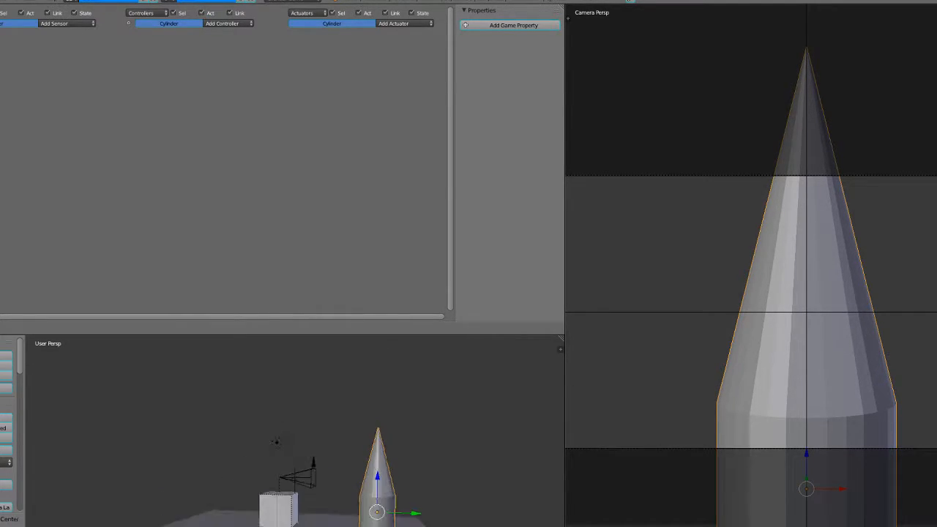
In Edit Mode, rotate the whole bullet mesh 90° and 180° about X so its tip points away from the camera, and return to Object Mode
{"action": "key", "text": "Tab"}
{"action": "left_click", "coordinate": [528, 473]}
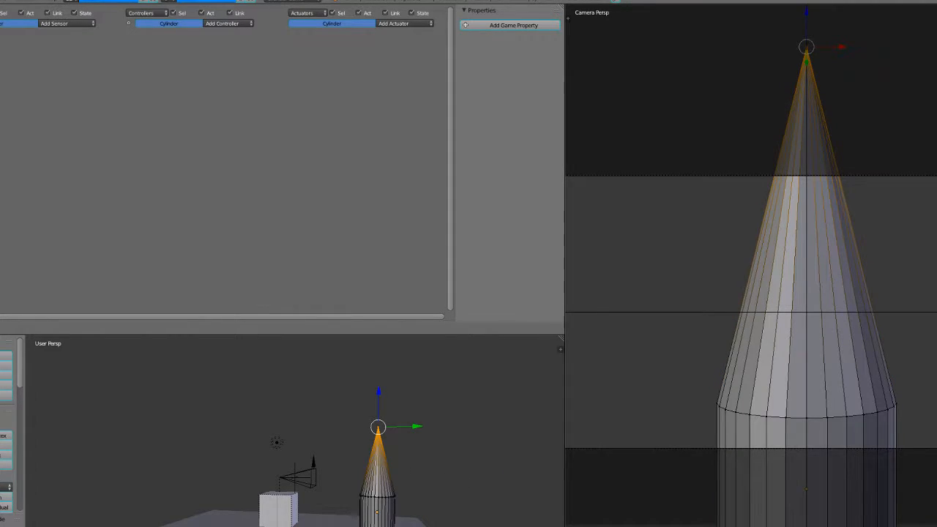
{"action": "key", "text": "a"}
{"action": "key", "text": "a"}
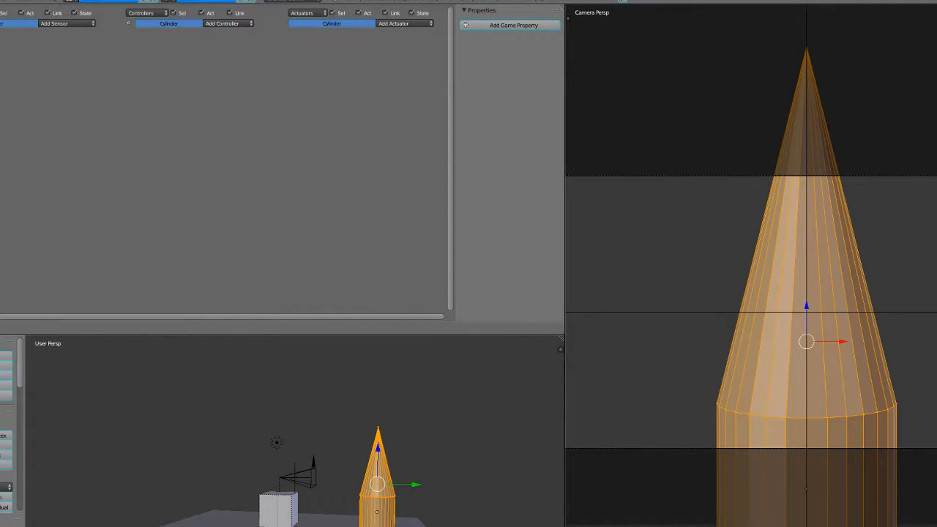
{"action": "type", "text": "rx"}
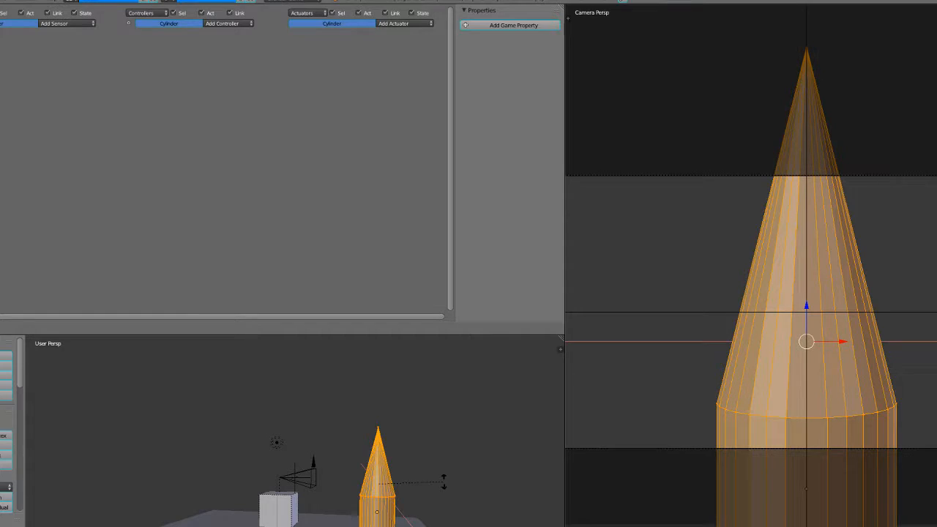
{"action": "type", "text": "90"}
{"action": "key", "text": "Return"}
{"action": "type", "text": "rx180"}
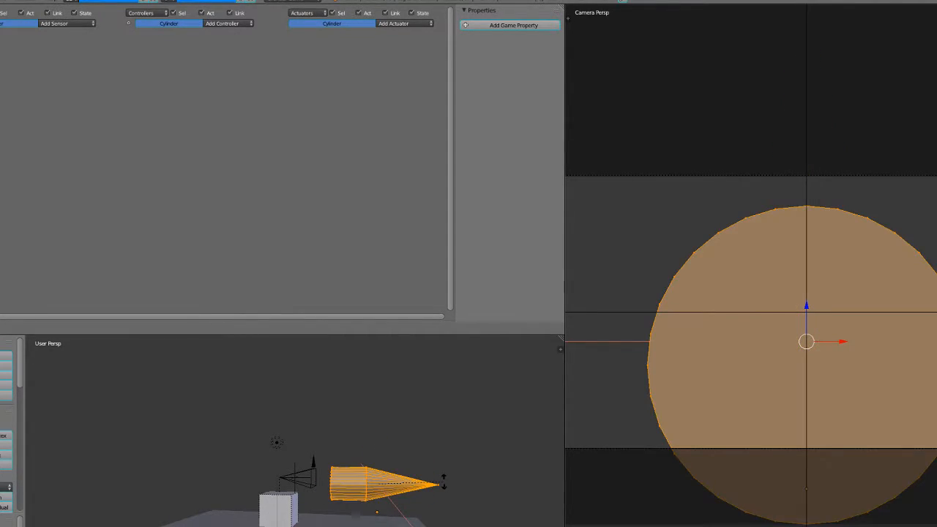
{"action": "key", "text": "Return"}
{"action": "key", "text": "Tab"}
{"action": "left_click", "coordinate": [362, 482]}
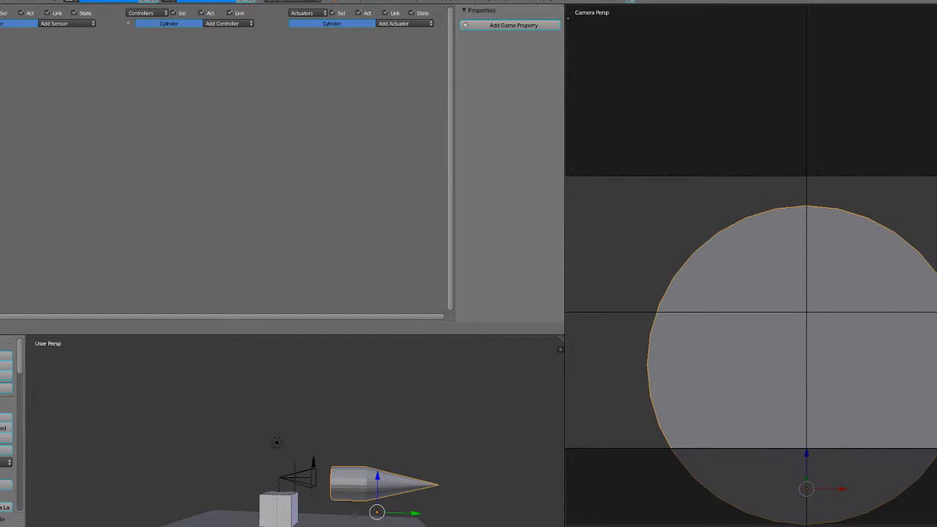
{"action": "key", "text": "Tab"}
{"action": "left_click", "coordinate": [480, 480]}
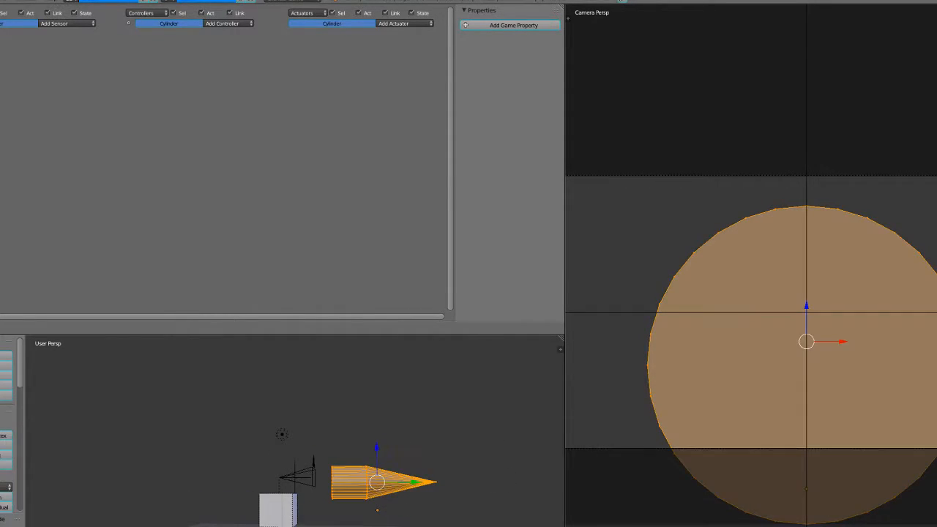
{"action": "key", "text": "Tab"}
{"action": "left_click", "coordinate": [410, 471]}
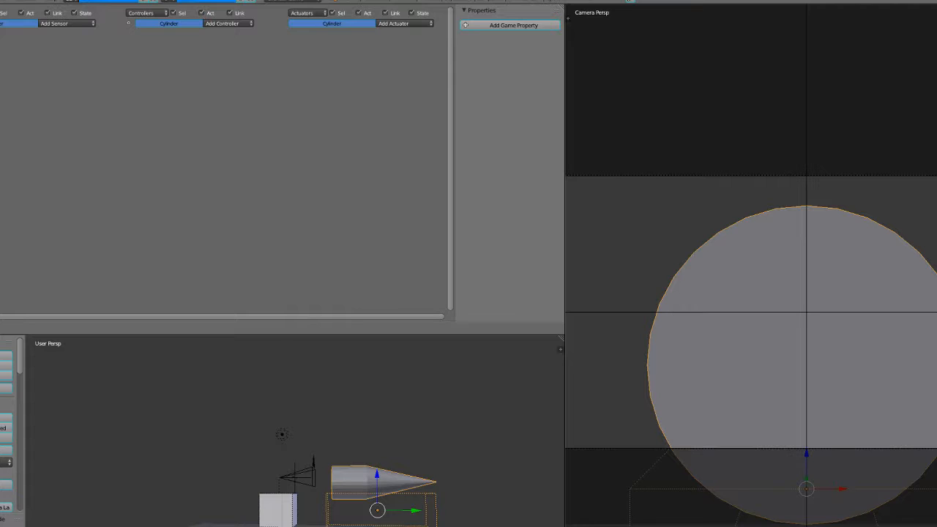
In Edit Mode, move the whole bullet mesh down along Z to align it with the object's origin
{"action": "key", "text": "Tab"}
{"action": "left_click", "coordinate": [477, 463]}
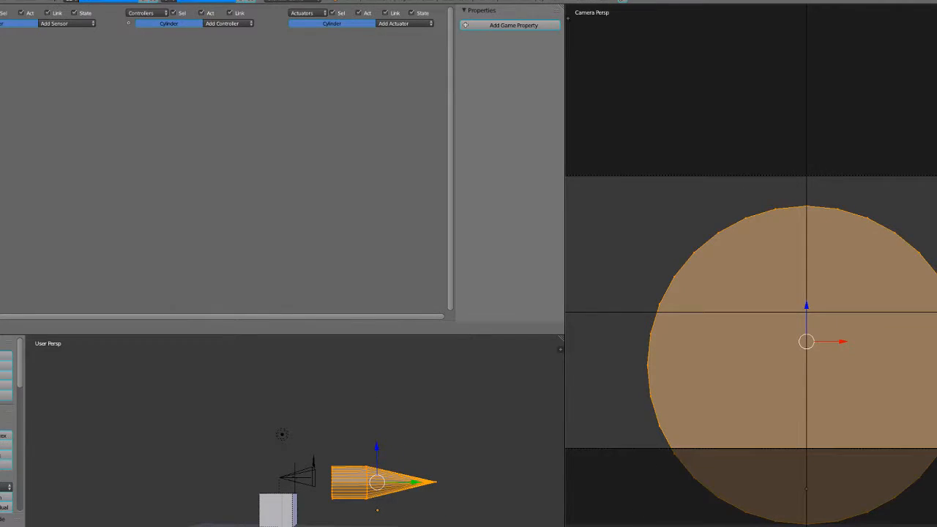
{"action": "key", "text": "g"}
{"action": "key", "text": "z"}
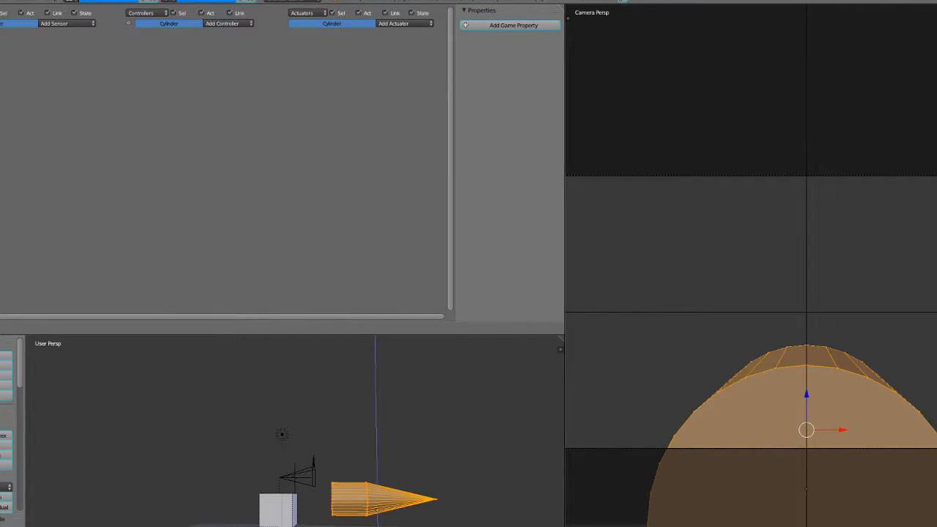
{"action": "key", "text": "Return"}
{"action": "key", "text": "g"}
{"action": "key", "text": "z"}
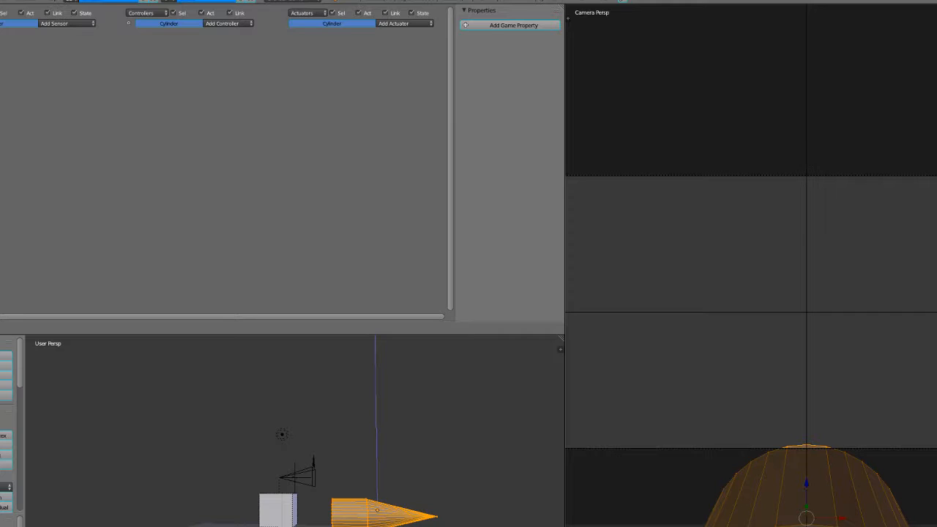
{"action": "key", "text": "Return"}
{"action": "key", "text": "Tab"}
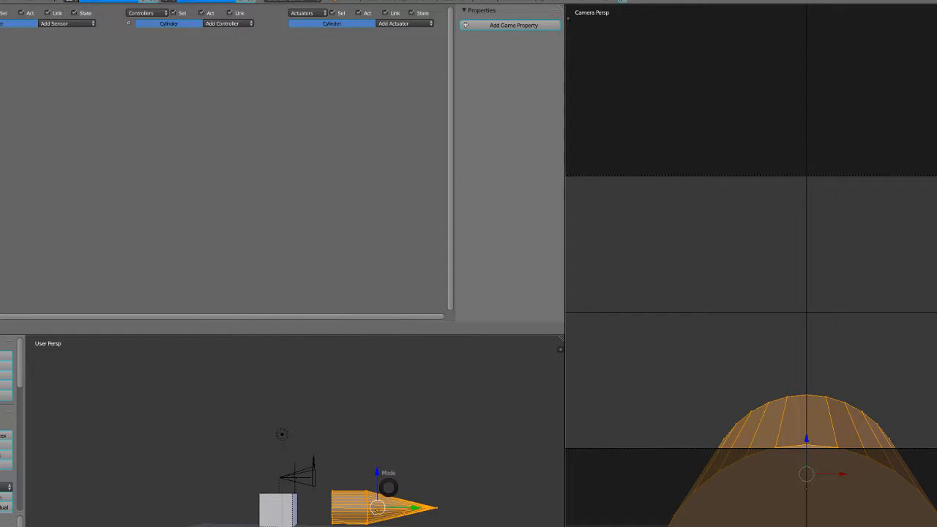
Return to Object Mode and shrink the cylinder bullet by scaling it by 0.5 five times in a row
{"action": "left_click", "coordinate": [309, 488]}
{"action": "mouse_move", "coordinate": [308, 488]}
{"action": "middle_mouse_down"}
{"action": "mouse_move", "coordinate": [309, 476]}
{"action": "mouse_move", "coordinate": [308, 490]}
{"action": "middle_mouse_up"}
{"action": "type", "text": "s"}
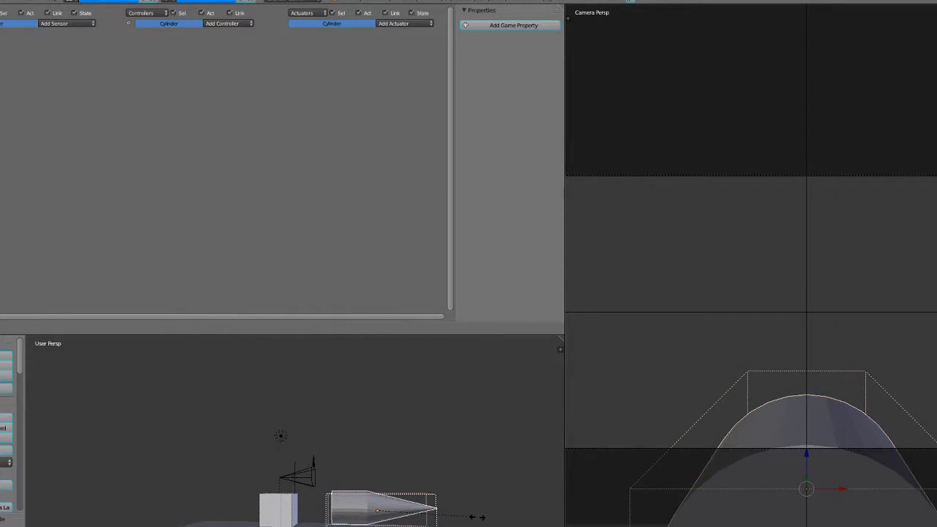
{"action": "type", "text": ".5"}
{"action": "key", "text": "Return"}
{"action": "type", "text": "s.5"}
{"action": "key", "text": "Return"}
{"action": "type", "text": "s.5"}
{"action": "key", "text": "Return"}
{"action": "type", "text": "s.5"}
{"action": "key", "text": "Return"}
{"action": "type", "text": "s.5"}
{"action": "key", "text": "Return"}
{"action": "middle_click_drag", "start_coordinate": [295, 431], "coordinate": [295, 438]}
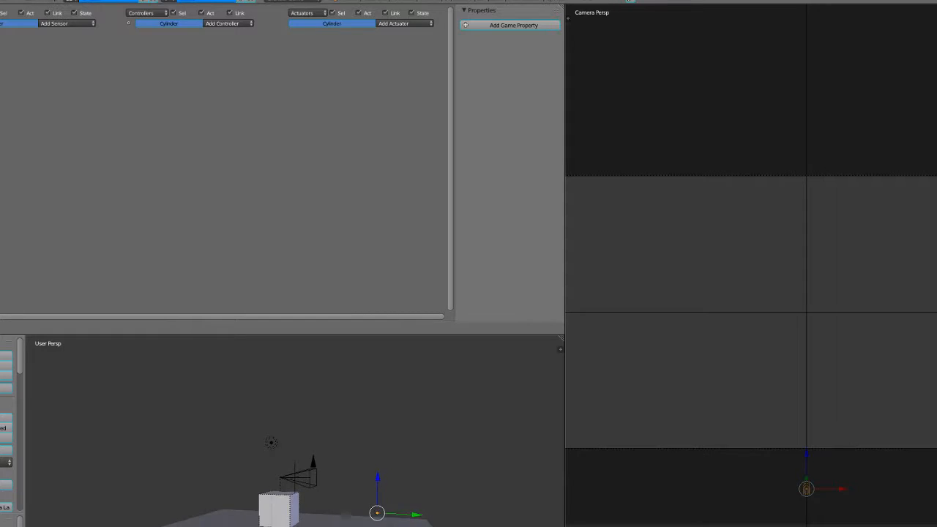
Set the object to spawn in the empty's Add Object actuator to Cylinder
{"action": "scroll", "coordinate": [295, 430], "scroll_direction": "up", "scroll_amount": 3}
{"action": "right_click", "coordinate": [295, 477]}
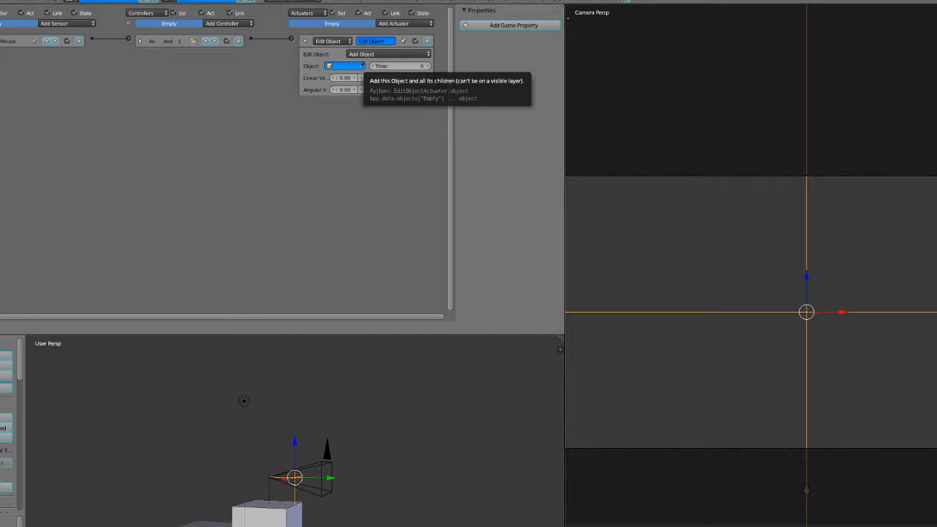
{"action": "left_click", "coordinate": [344, 66]}
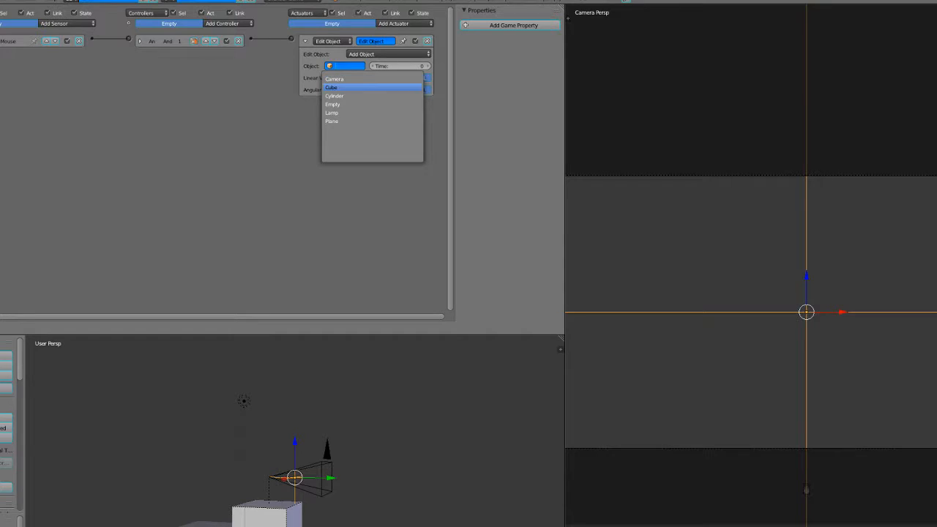
{"action": "left_click", "coordinate": [344, 96]}
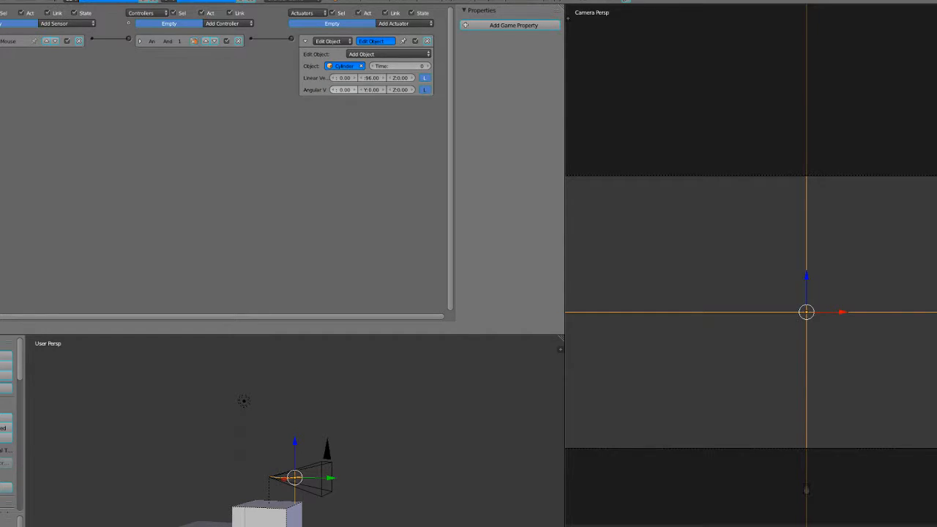
Rename the cylinder object as bullet, and collapse the empty's Edit Object actuator
{"action": "right_click", "coordinate": [806, 489]}
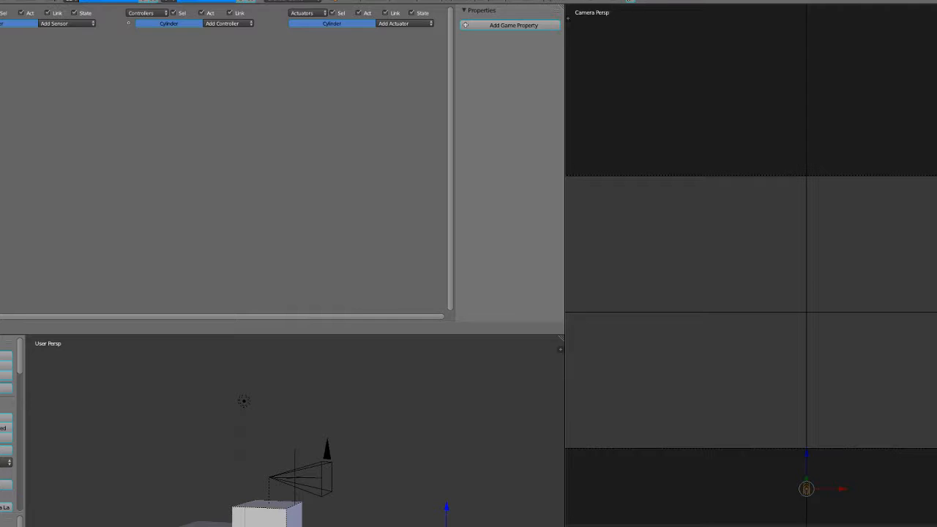
{"action": "key", "text": "Return"}
{"action": "right_click", "coordinate": [806, 312]}
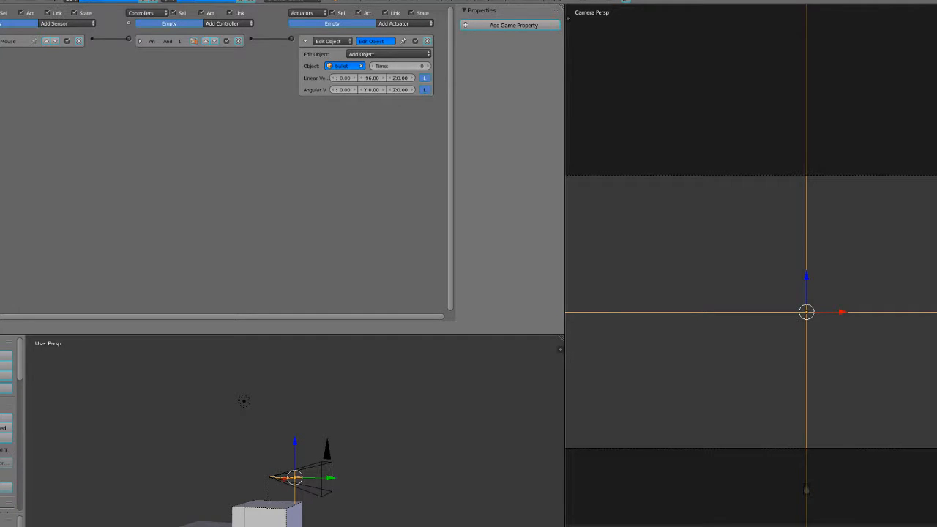
{"action": "left_click", "coordinate": [305, 41]}
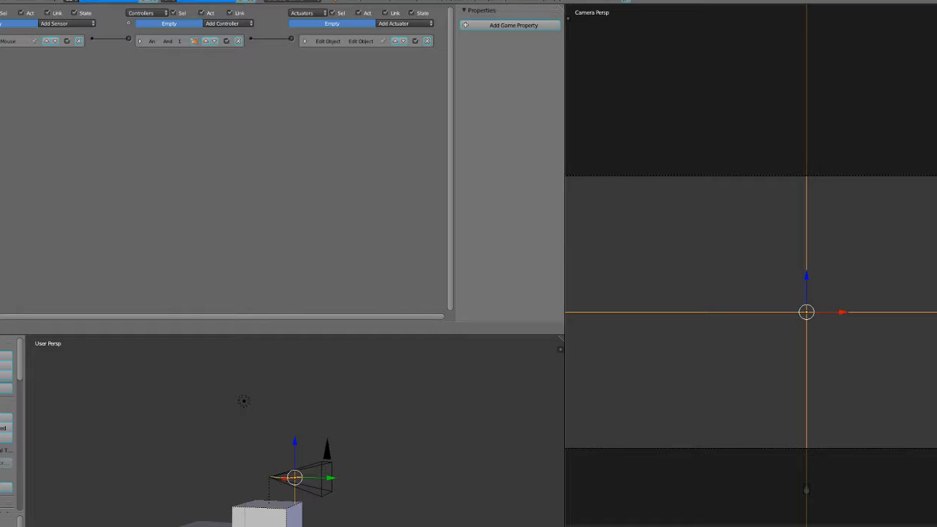
Test the bullet firing in two short game runs
{"action": "key", "text": "p"}
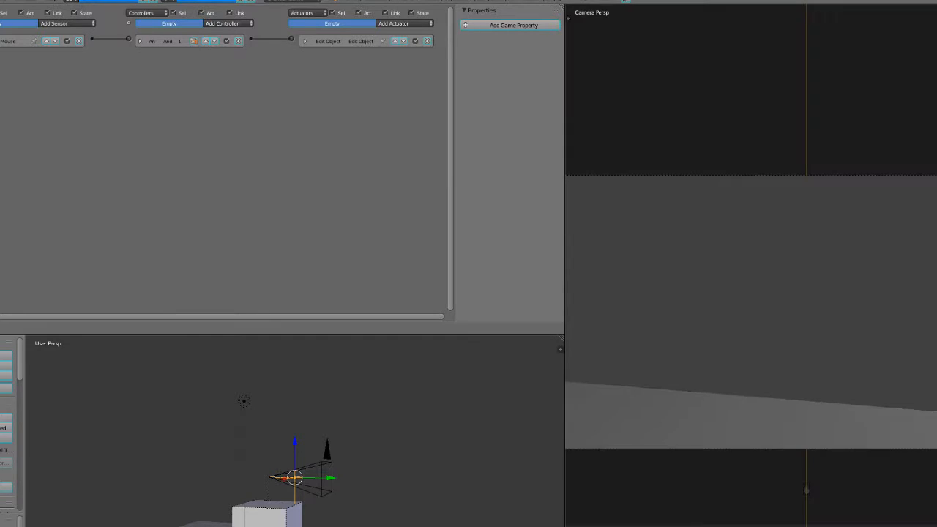
{"action": "key", "text": "Escape"}
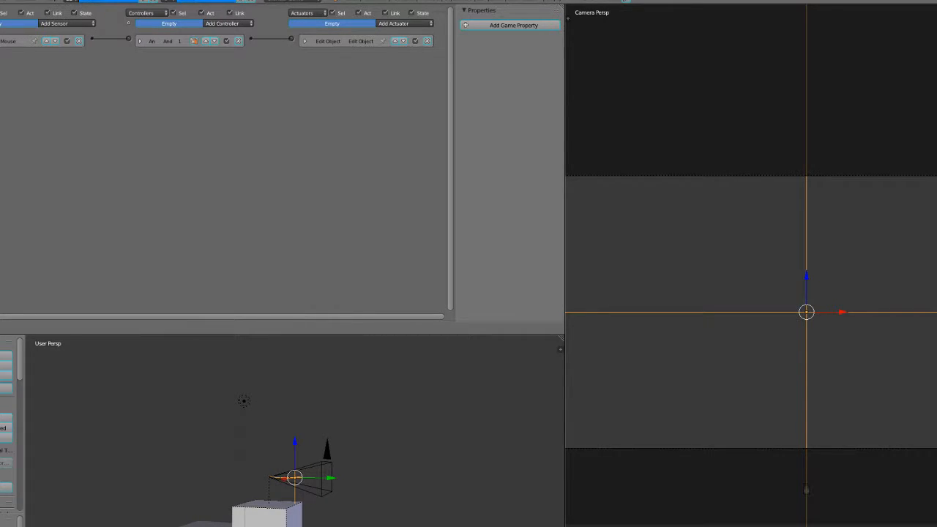
{"action": "key", "text": "p"}
{"action": "key", "text": "Escape"}
Enlarge the bullet back to its full original size and test-run the game
{"action": "right_click", "coordinate": [806, 489]}
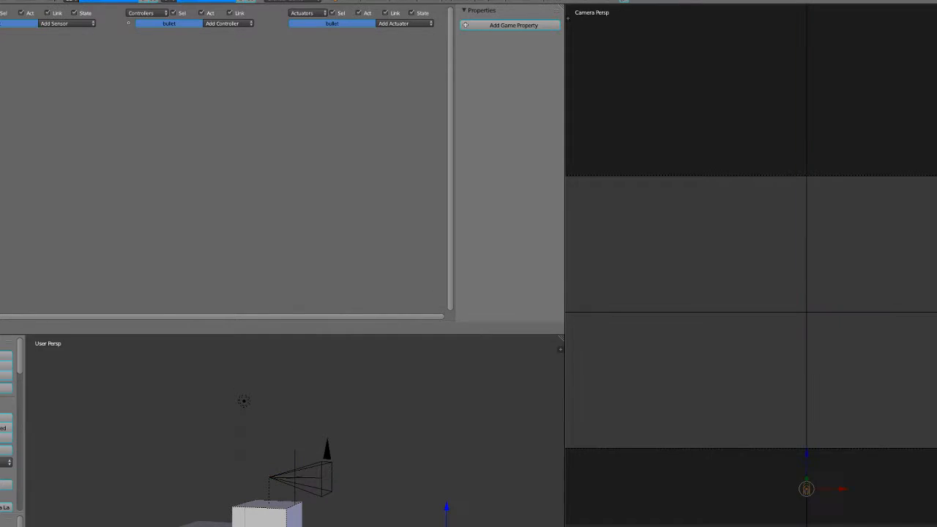
{"action": "right_click", "coordinate": [806, 312]}
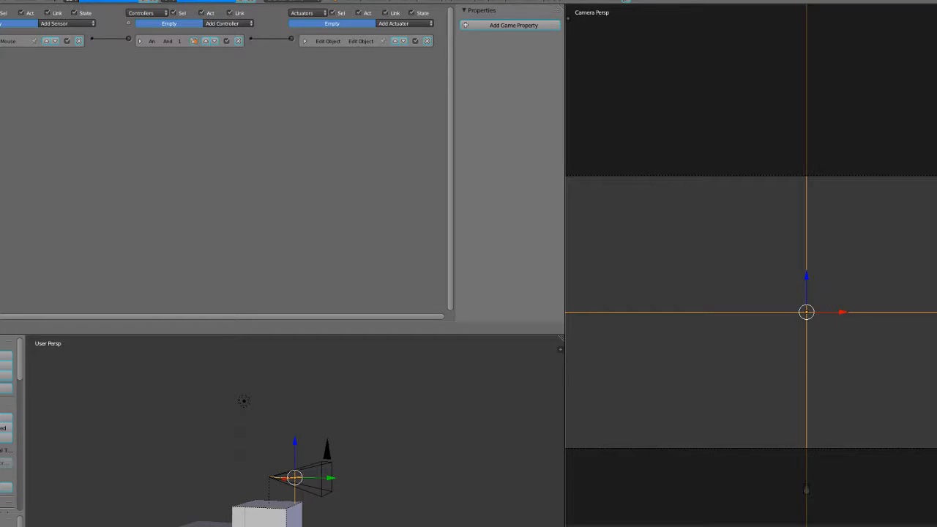
{"action": "right_click", "coordinate": [806, 489]}
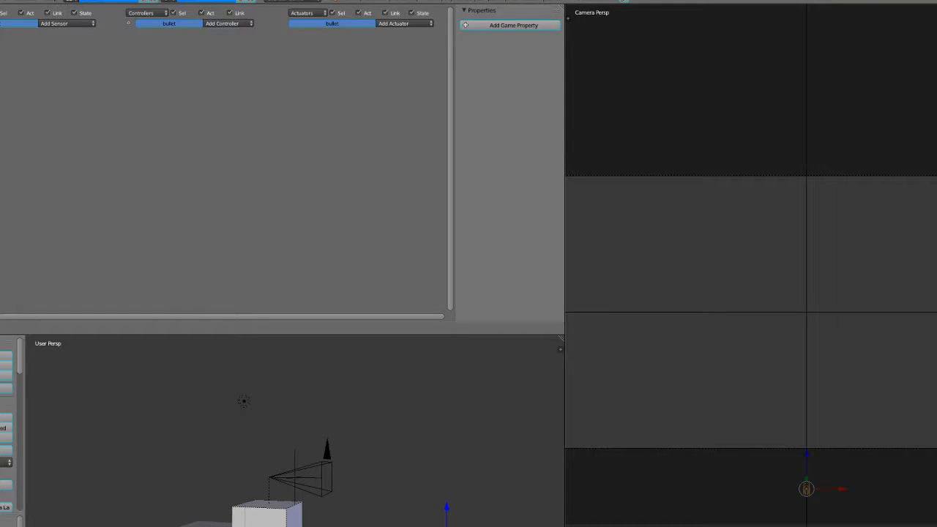
{"action": "key", "text": "alt+s"}
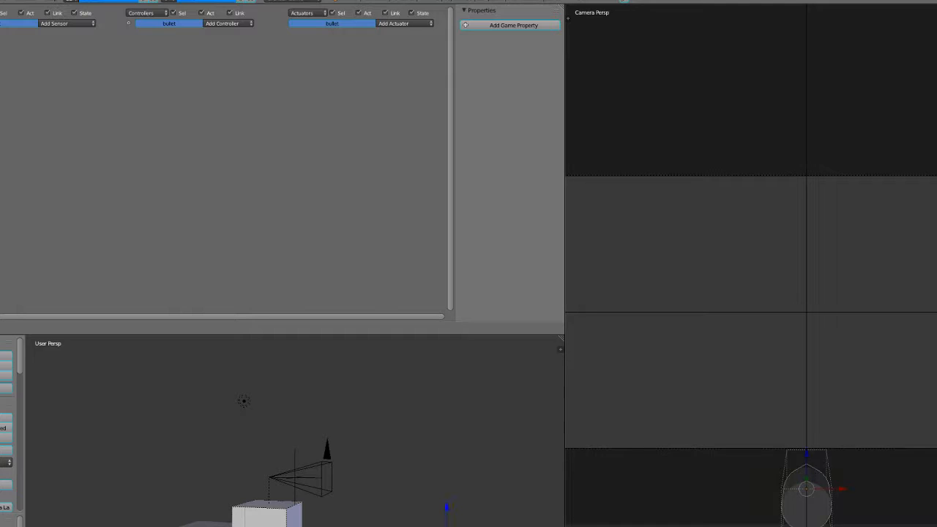
{"action": "key", "text": "s"}
{"action": "key", "text": "Return"}
{"action": "type", "text": "s2"}
{"action": "key", "text": "Return"}
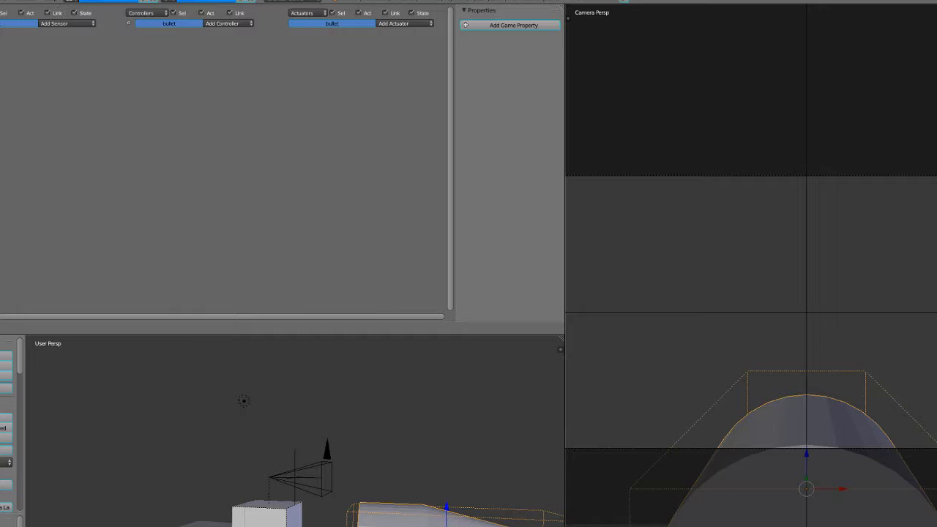
{"action": "key", "text": "p"}
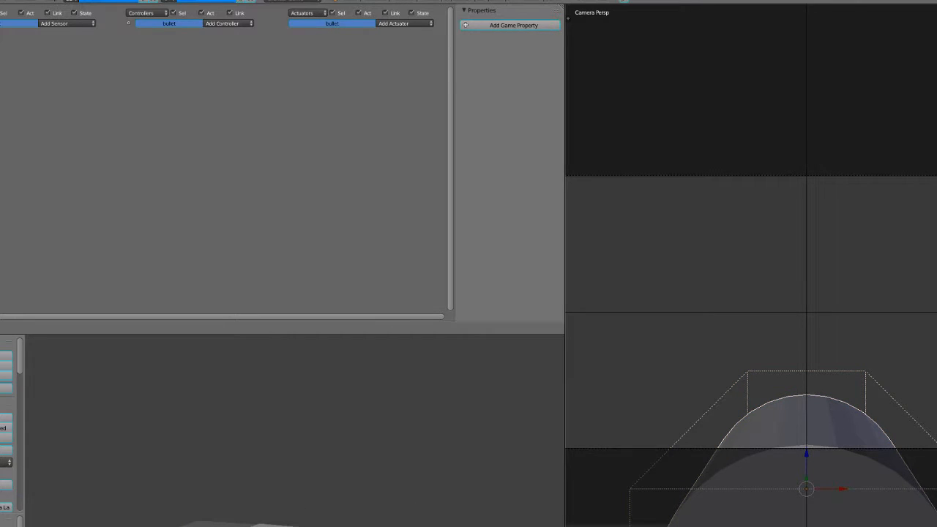
{"action": "key", "text": "Escape"}
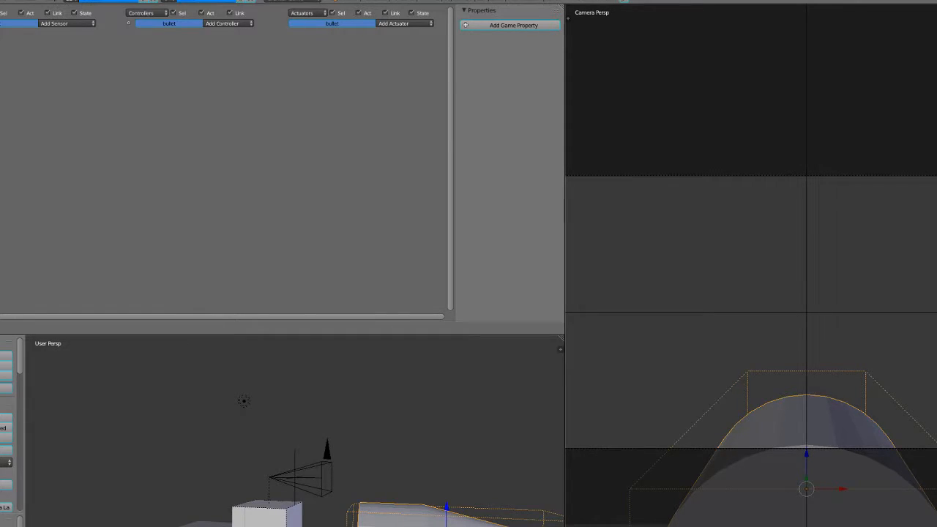
Set the Y linear velocity in the empty's Edit Object actuator to 0 and test-run the game
{"action": "right_click", "coordinate": [294, 477]}
{"action": "left_click", "coordinate": [304, 41]}
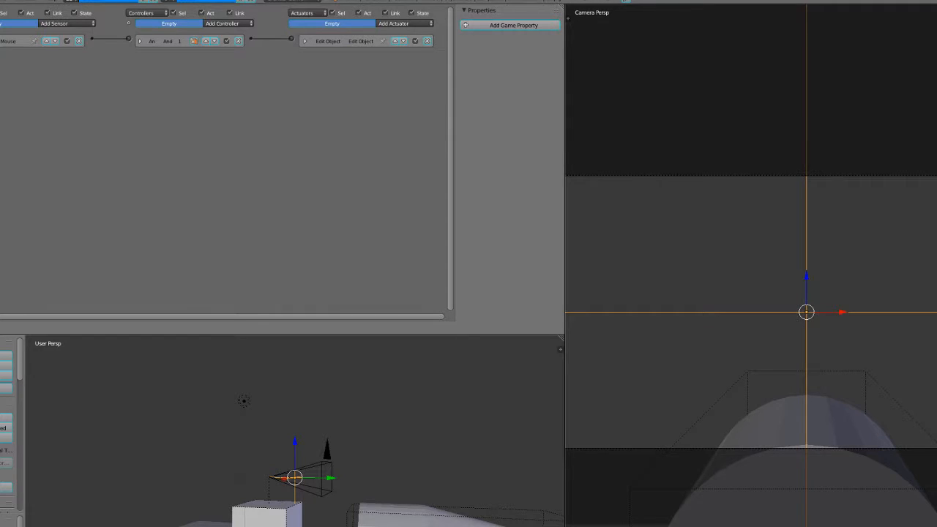
{"action": "left_click", "coordinate": [372, 77]}
{"action": "key", "text": "BackSpace"}
{"action": "type", "text": "0"}
{"action": "key", "text": "Return"}
{"action": "key", "text": "p"}
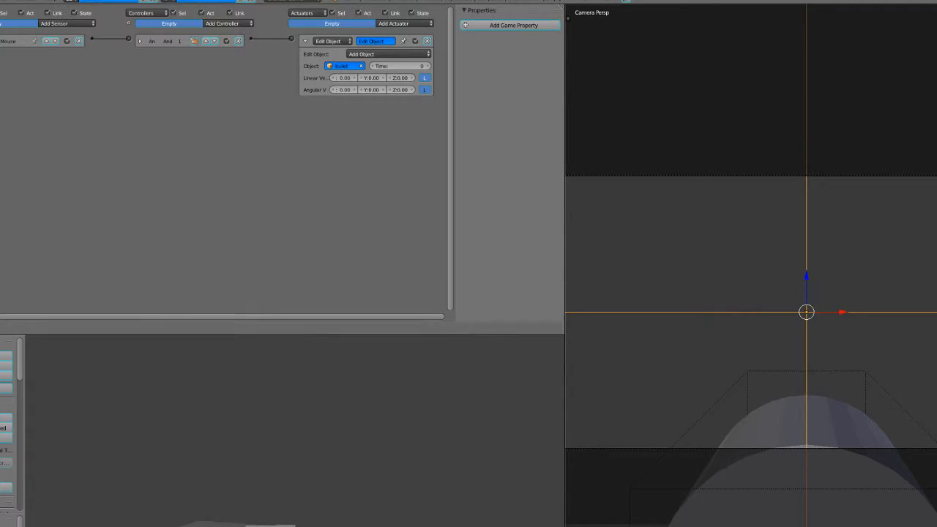
{"action": "key", "text": "Escape"}
Move the bullet to layer 2, reselect the empty and test-run the game
{"action": "middle_click_drag", "start_coordinate": [293, 424], "coordinate": [294, 469]}
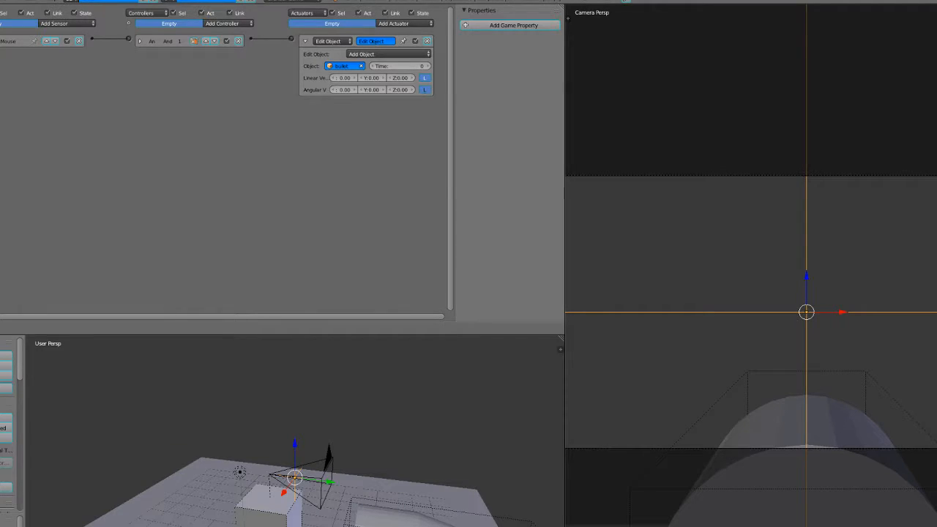
{"action": "right_click", "coordinate": [399, 516]}
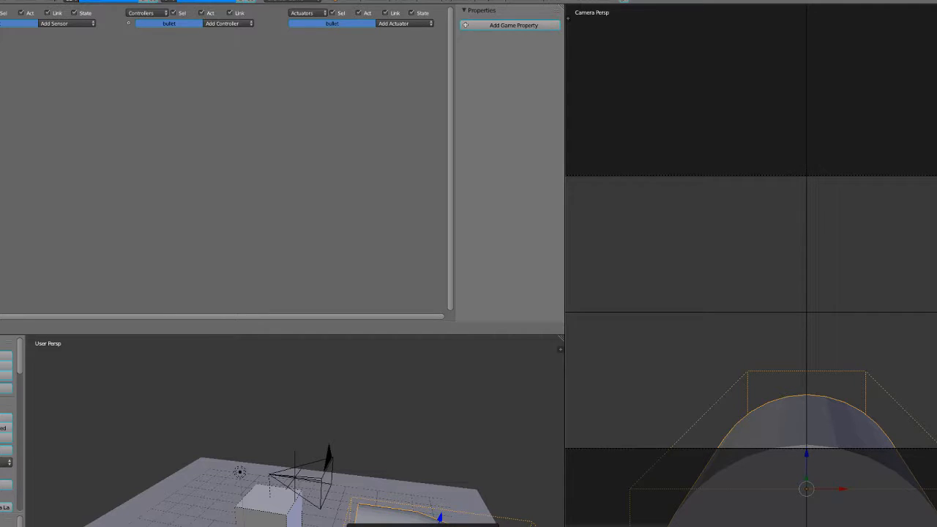
{"action": "key", "text": "2"}
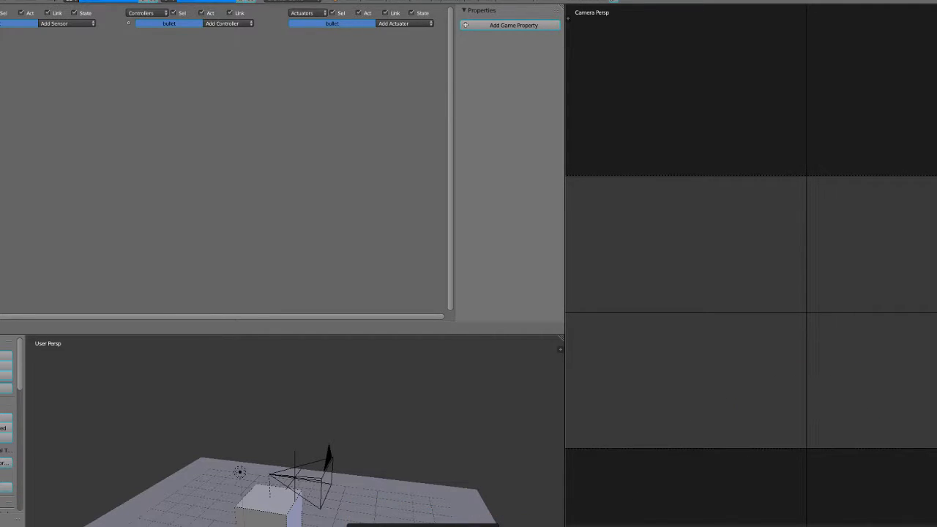
{"action": "right_click", "coordinate": [296, 478]}
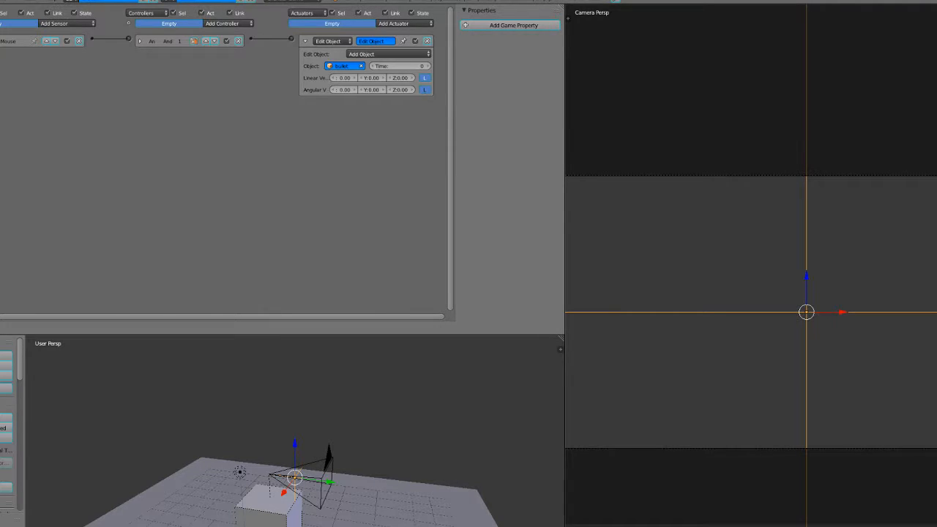
{"action": "key", "text": "p"}
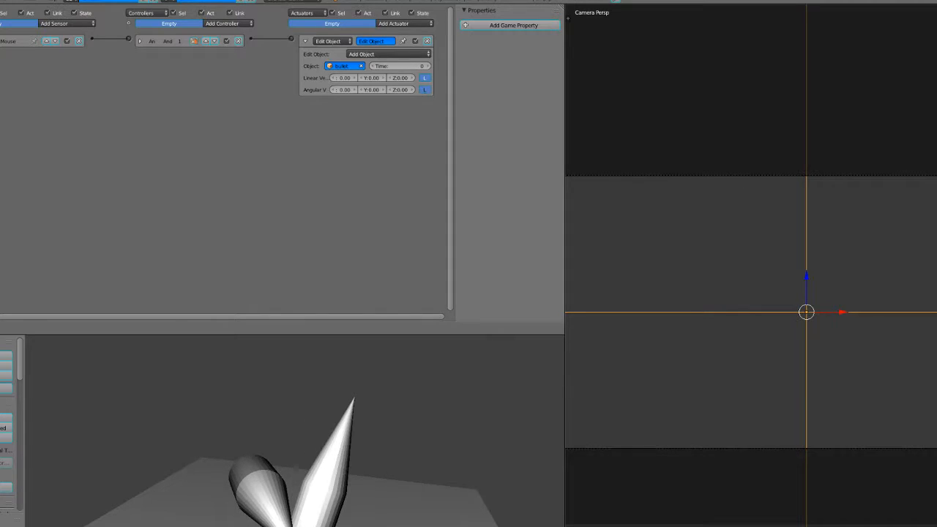
{"action": "key", "text": "Escape"}
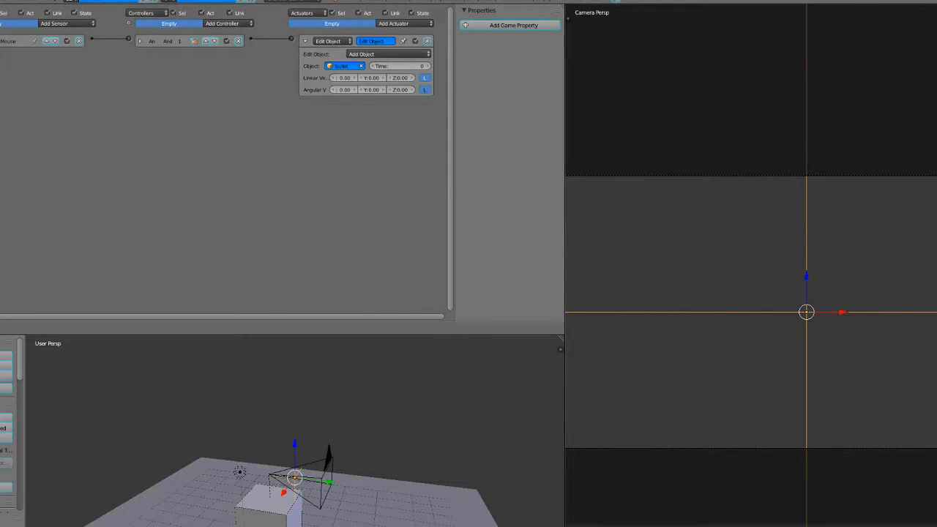
Show layer 2, scale the bullet down freehand in three passes to a tiny size, and return to layer 1
{"action": "key", "text": "2"}
{"action": "right_click", "coordinate": [410, 516]}
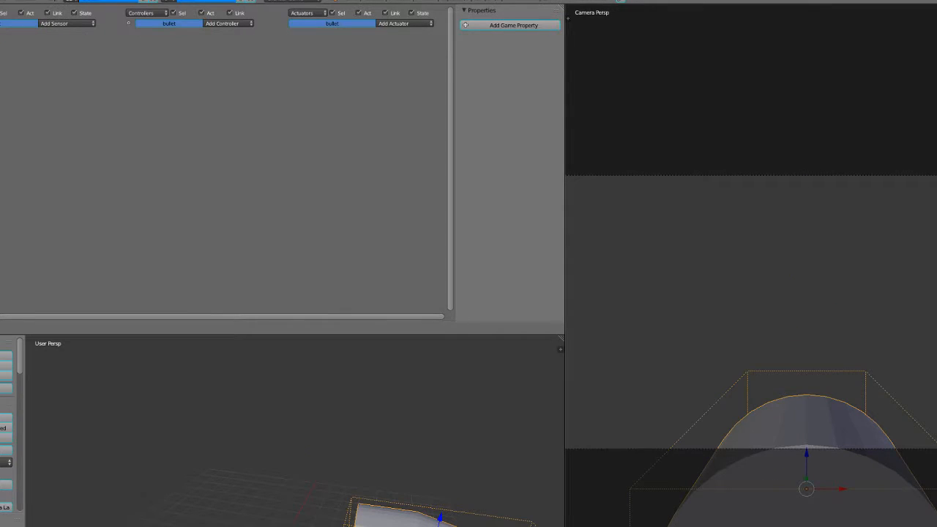
{"action": "key", "text": "s"}
{"action": "left_click", "coordinate": [429, 521]}
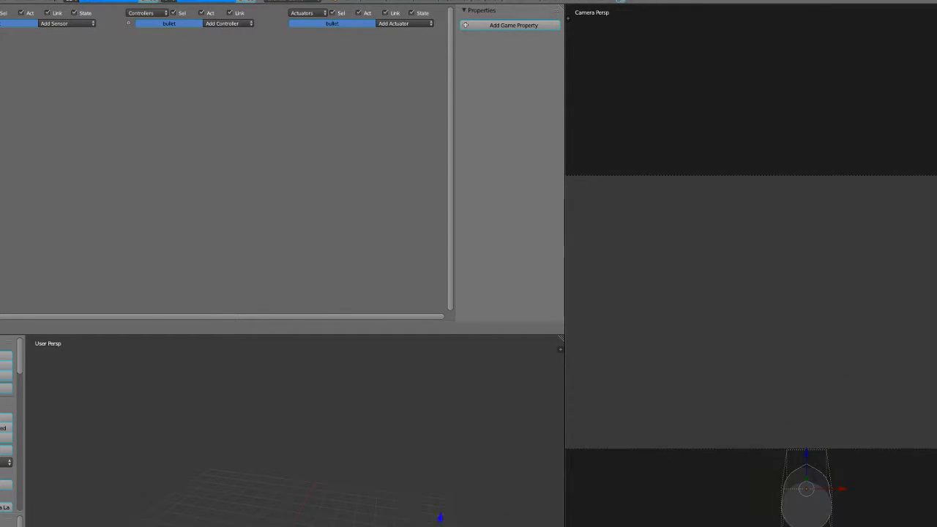
{"action": "key", "text": "s"}
{"action": "left_click", "coordinate": [422, 519]}
{"action": "key", "text": "s"}
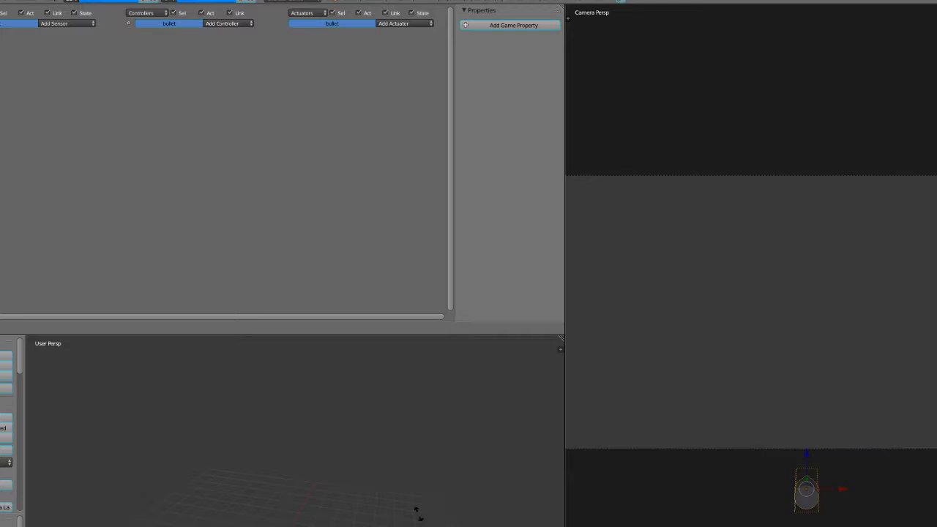
{"action": "left_click", "coordinate": [420, 519]}
{"action": "key", "text": "1"}
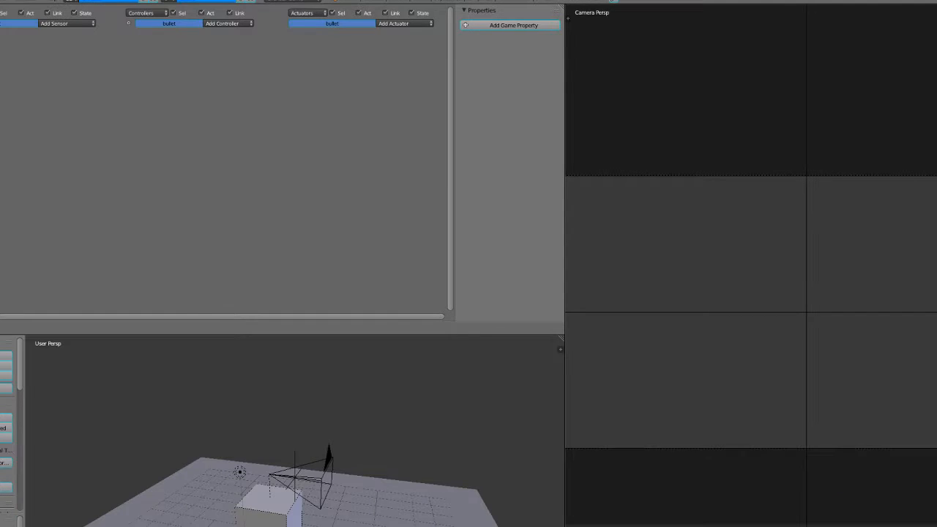
Restore the Y linear velocity in the empty's Edit Object actuator to 96
{"action": "right_click", "coordinate": [294, 477]}
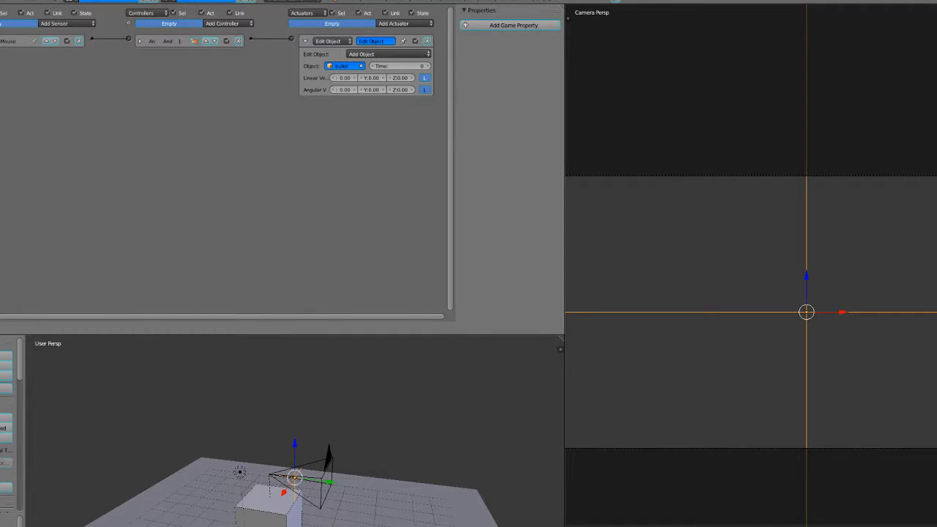
{"action": "left_click", "coordinate": [372, 77]}
{"action": "key", "text": "BackSpace"}
{"action": "key", "text": "Return"}
Duplicate the ground plane in place and rotate the copy 90° about X to form an upright wall
{"action": "scroll", "coordinate": [294, 439], "scroll_direction": "down", "scroll_amount": 5}
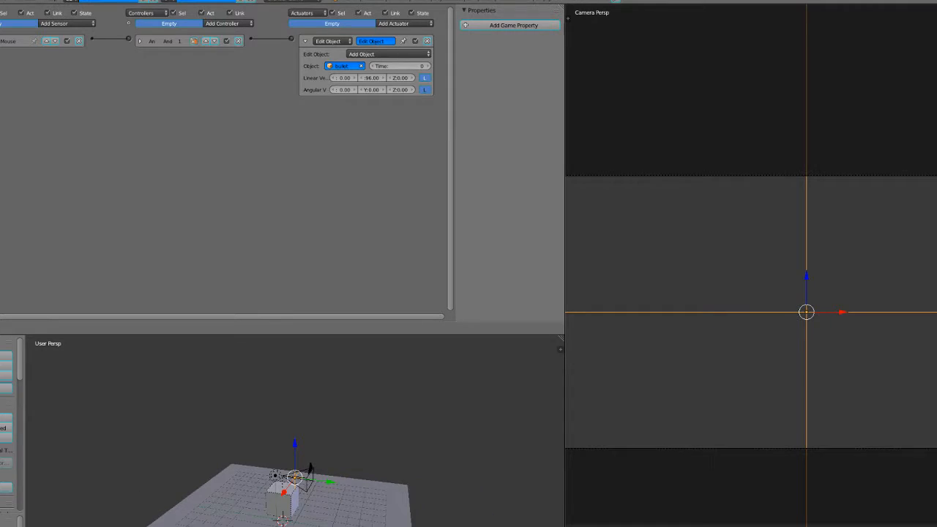
{"action": "right_click", "coordinate": [337, 498]}
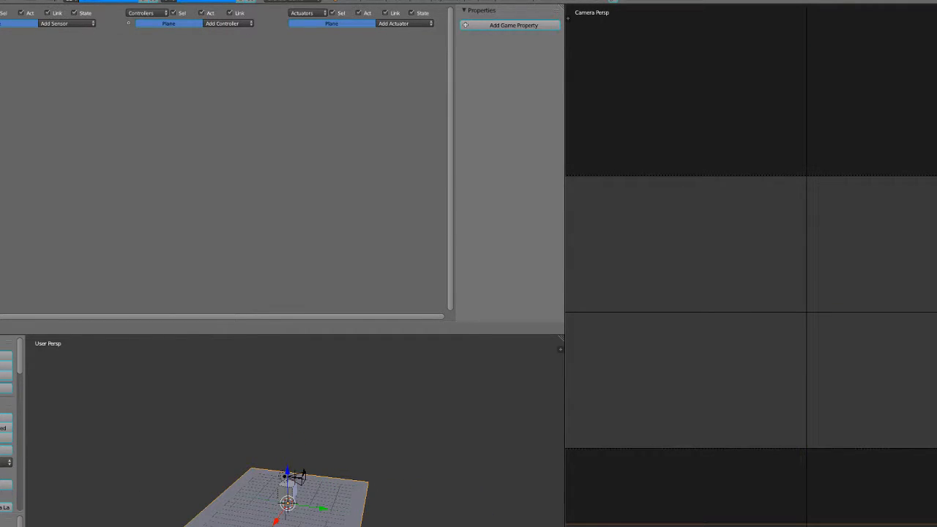
{"action": "key", "text": "shift+d"}
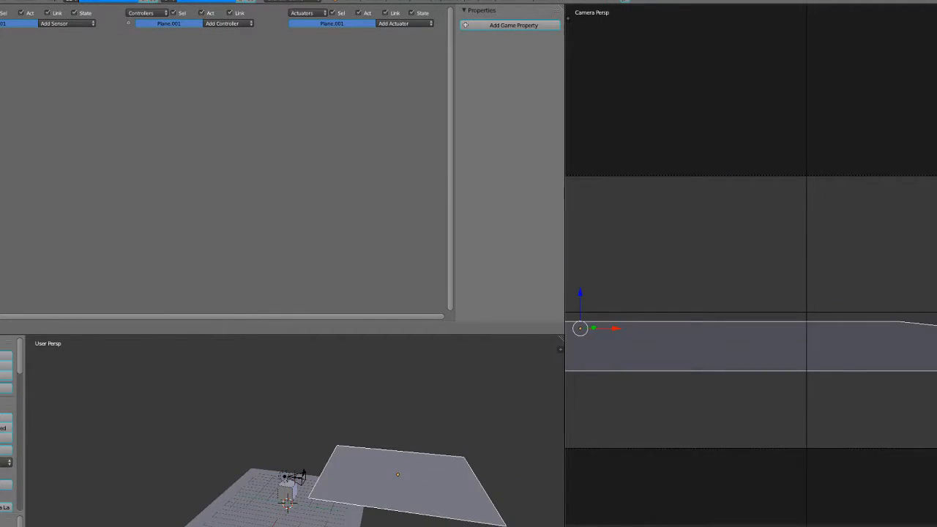
{"action": "key", "text": "Escape"}
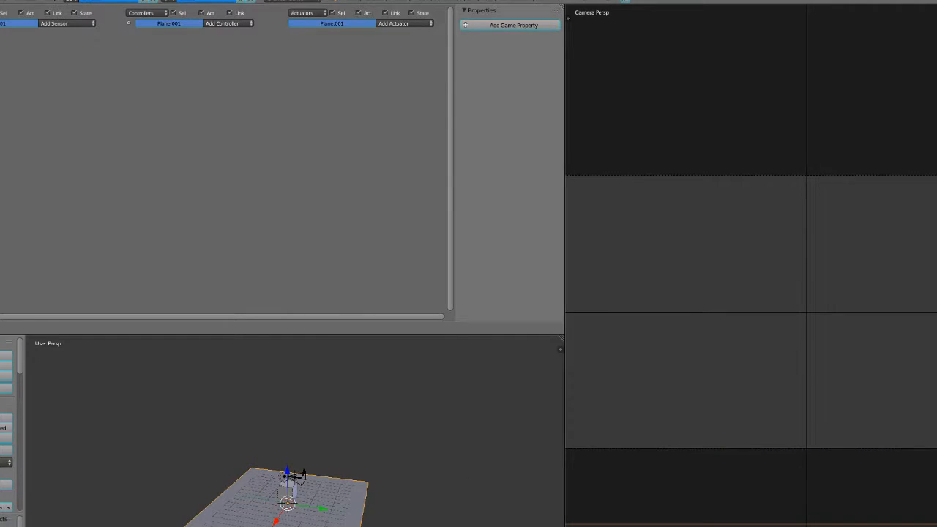
{"action": "type", "text": "rx90"}
{"action": "key", "text": "Return"}
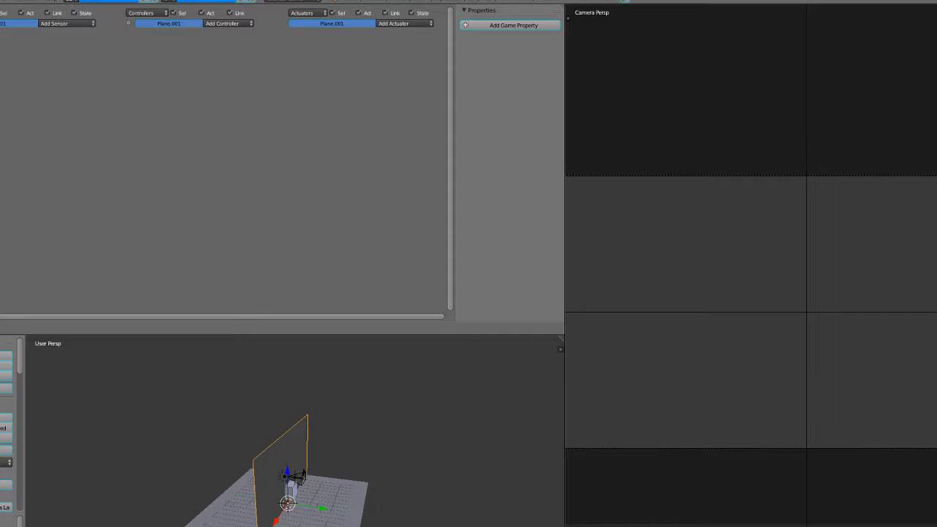
Move the upright wall along Y freehand to the edge of the ground plane
{"action": "key", "text": "g"}
{"action": "key", "text": "y"}
{"action": "key", "text": "Return"}
Test-run the game and fire several bullets at the wall
{"action": "middle_click_drag", "start_coordinate": [345, 439], "coordinate": [414, 473]}
{"action": "key", "text": "p"}
{"action": "left_click", "coordinate": [806, 309]}
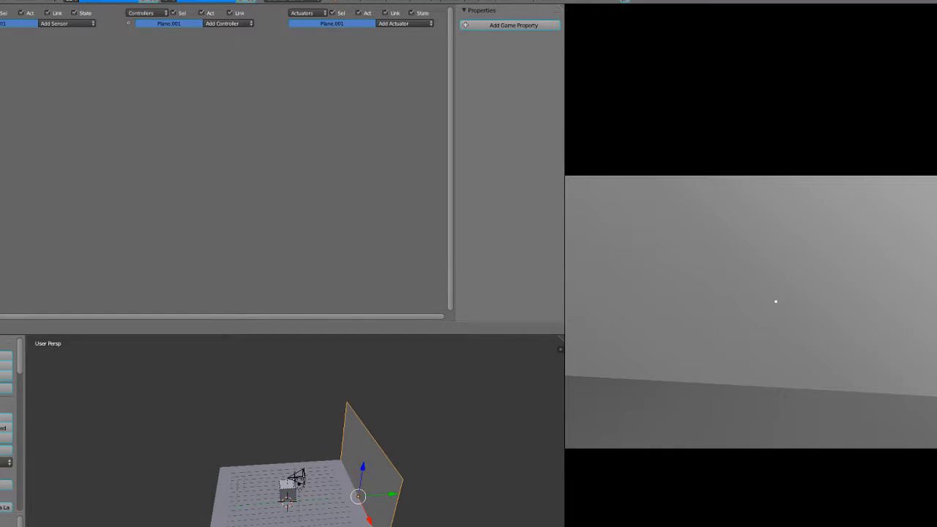
{"action": "left_click", "coordinate": [807, 310]}
{"action": "left_click", "coordinate": [806, 311]}
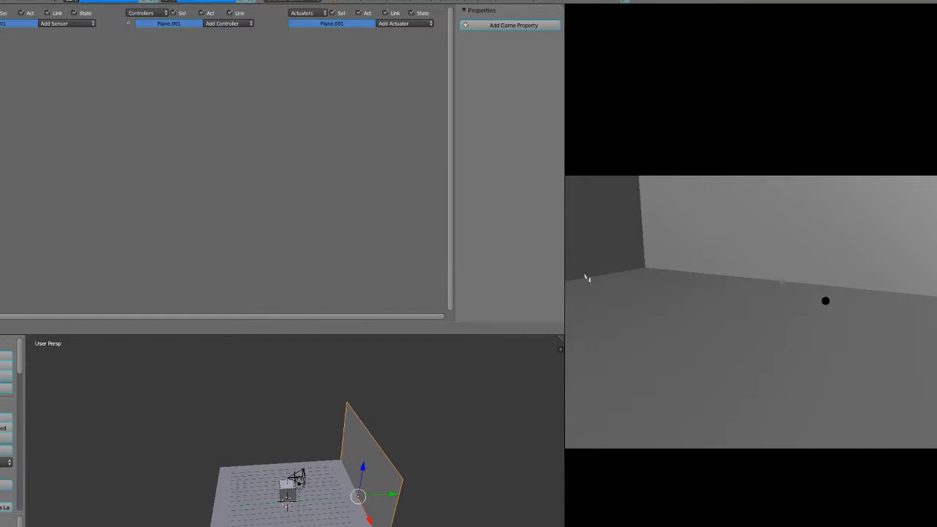
{"action": "left_click", "coordinate": [806, 311]}
{"action": "left_click", "coordinate": [806, 309]}
{"action": "left_click", "coordinate": [806, 309]}
{"action": "key", "text": "Escape"}
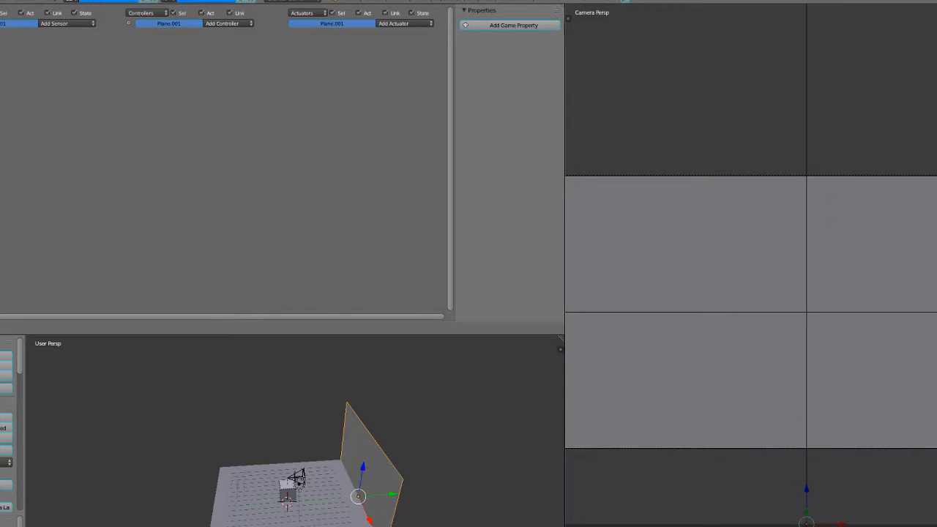
Give the bullet a Delay sensor and an Edit Object actuator set to End Object
{"action": "scroll", "coordinate": [295, 432], "scroll_direction": "up", "scroll_amount": 4}
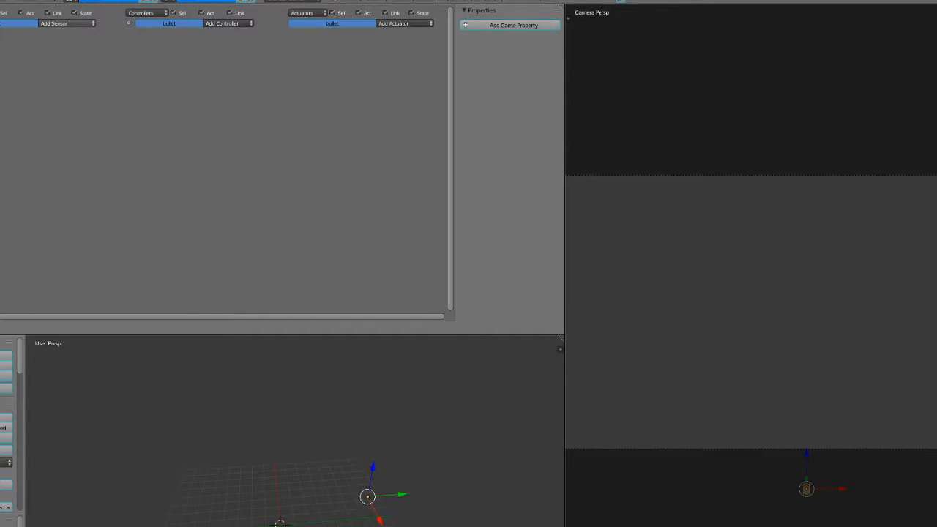
{"action": "left_click", "coordinate": [66, 23]}
{"action": "key", "text": "d"}
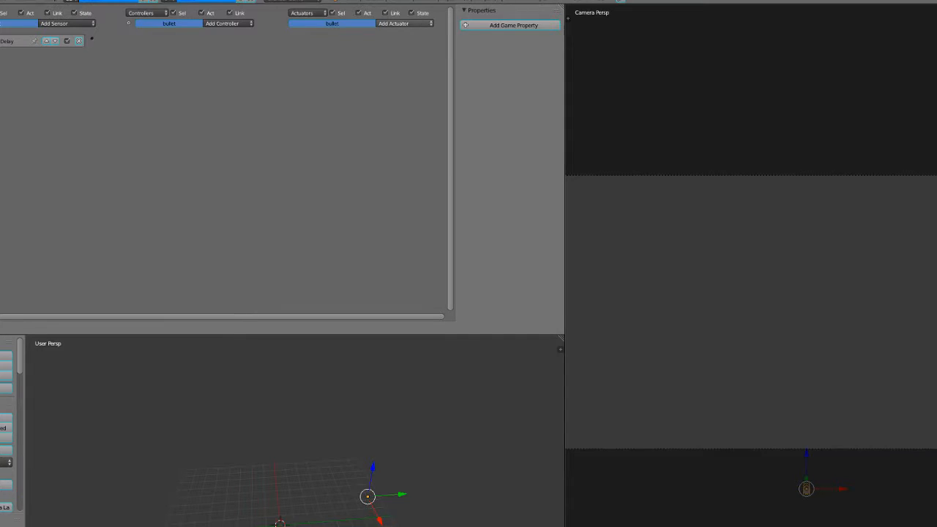
{"action": "left_click", "coordinate": [405, 24]}
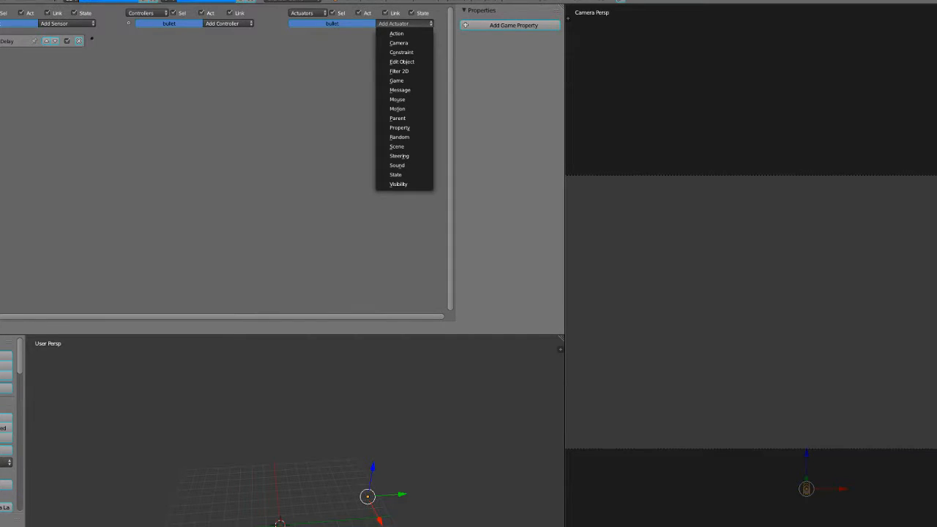
{"action": "left_click", "coordinate": [401, 61]}
{"action": "left_click", "coordinate": [388, 54]}
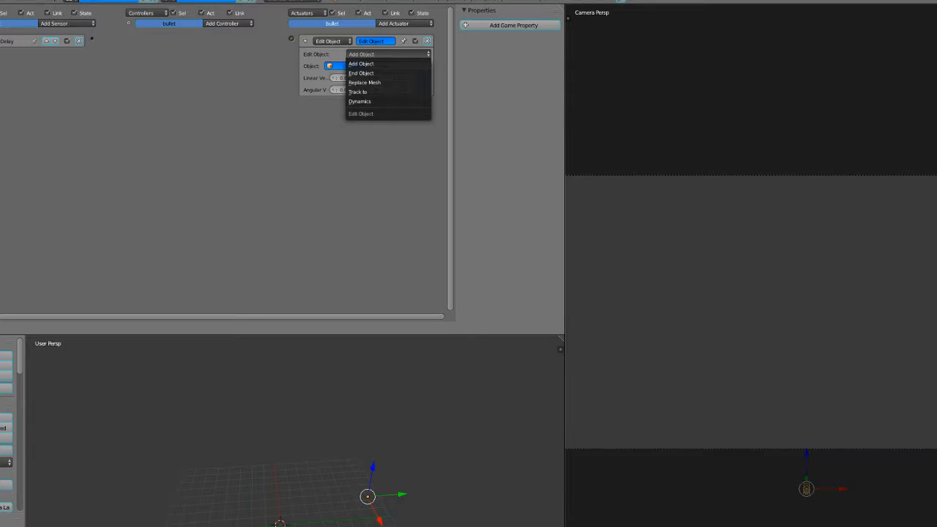
{"action": "left_click", "coordinate": [361, 73]}
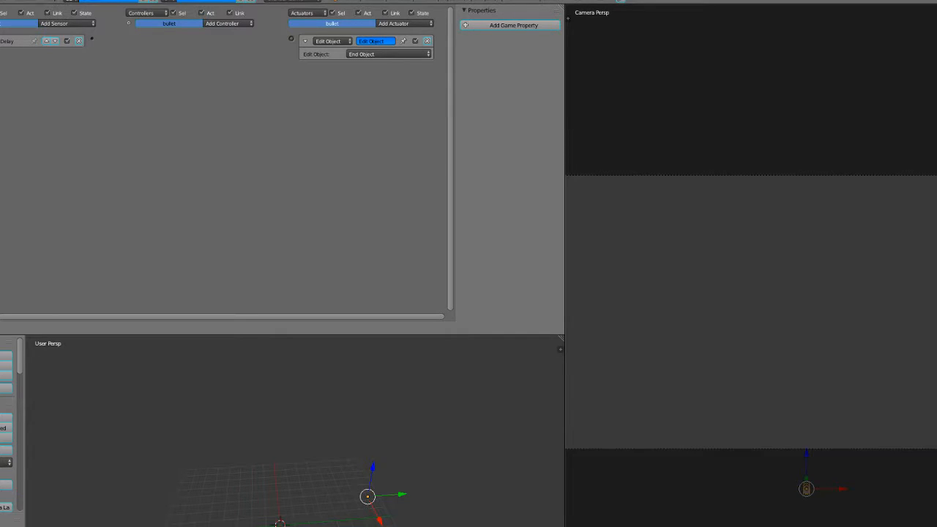
Link the bullet's Delay sensor to its Edit Object actuator through an And controller, collapsing the actuator
{"action": "left_click", "coordinate": [305, 41]}
{"action": "left_click_drag", "start_coordinate": [291, 38], "coordinate": [92, 38]}
{"action": "left_click", "coordinate": [139, 41]}
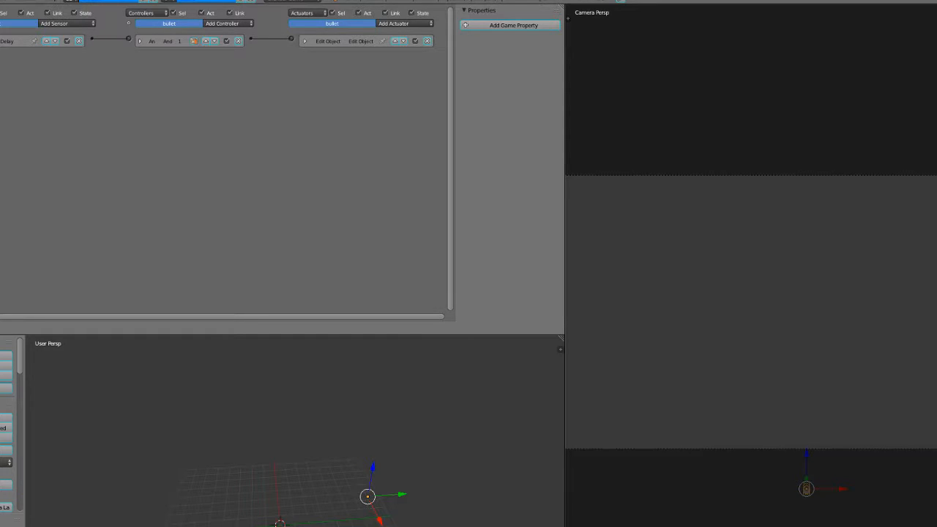
Set the duration of the bullet's Delay sensor to 80
{"action": "left_click", "coordinate": [2, 41]}
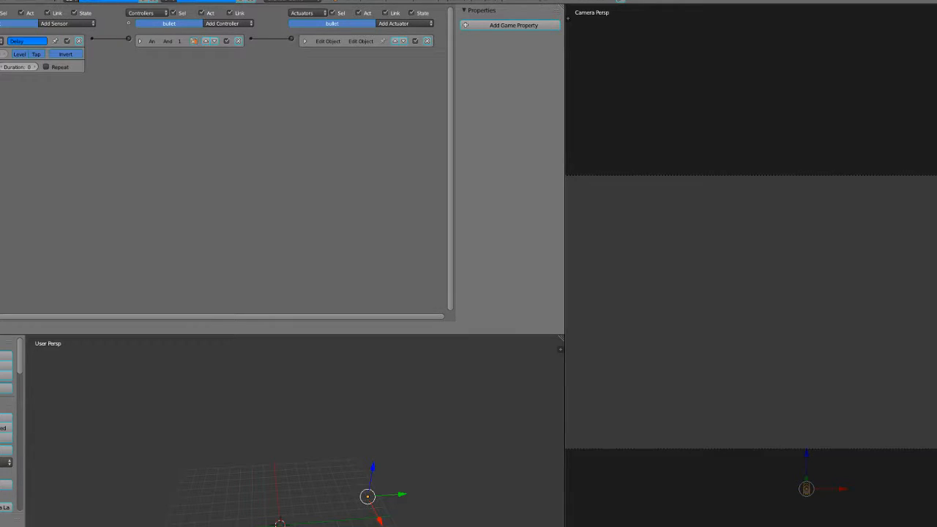
{"action": "left_click", "coordinate": [18, 67]}
{"action": "key", "text": "BackSpace"}
{"action": "type", "text": "80"}
{"action": "key", "text": "Return"}
Deselect everything, return to layer 1 and test-run the game
{"action": "key", "text": "a"}
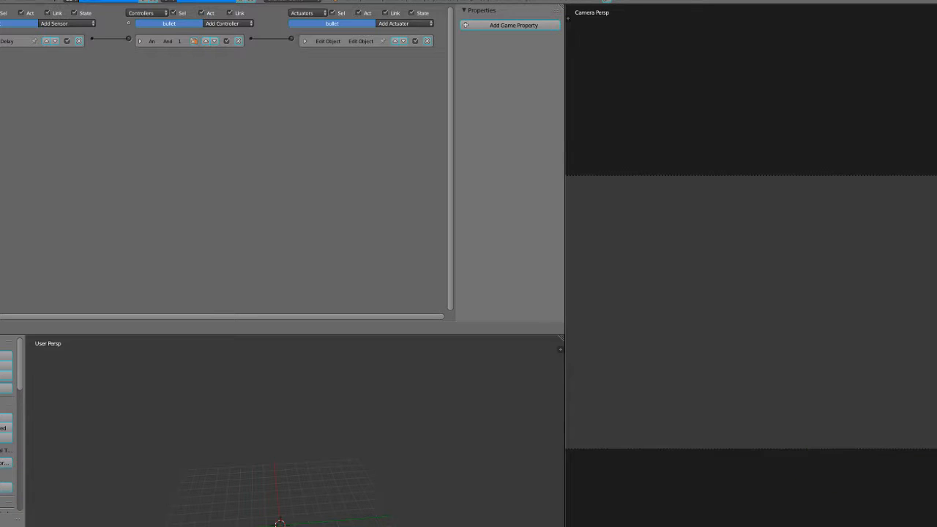
{"action": "key", "text": "1"}
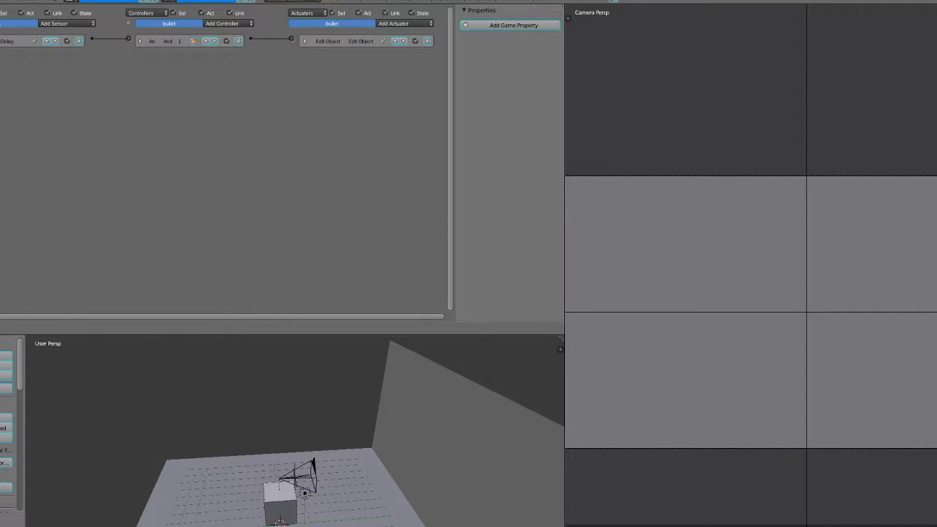
{"action": "key", "text": "p"}
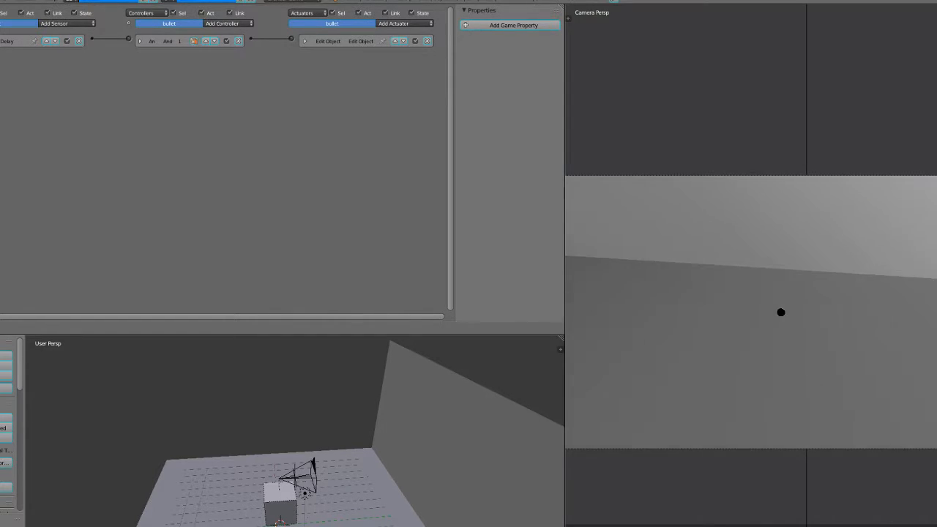
{"action": "key", "text": "Escape"}
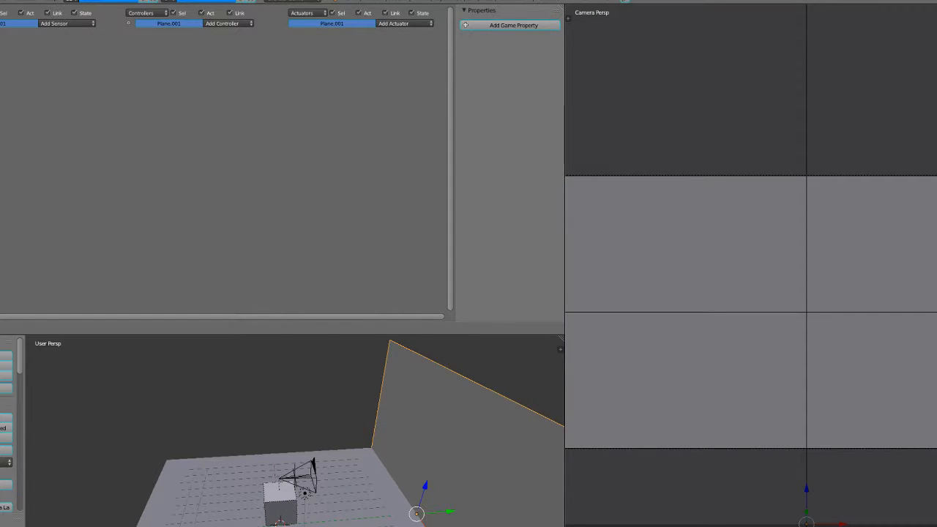
Select the ground plane and test-run the game again
{"action": "right_click", "coordinate": [351, 498]}
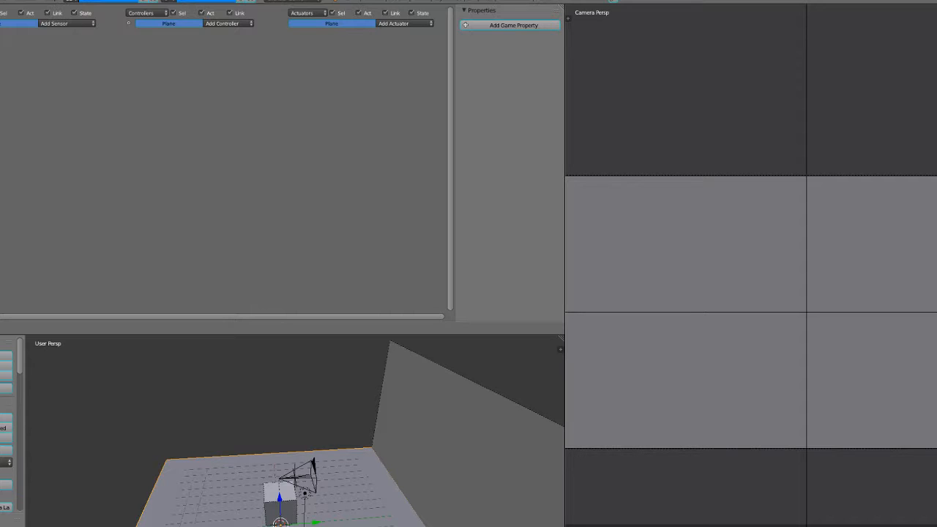
{"action": "key", "text": "p"}
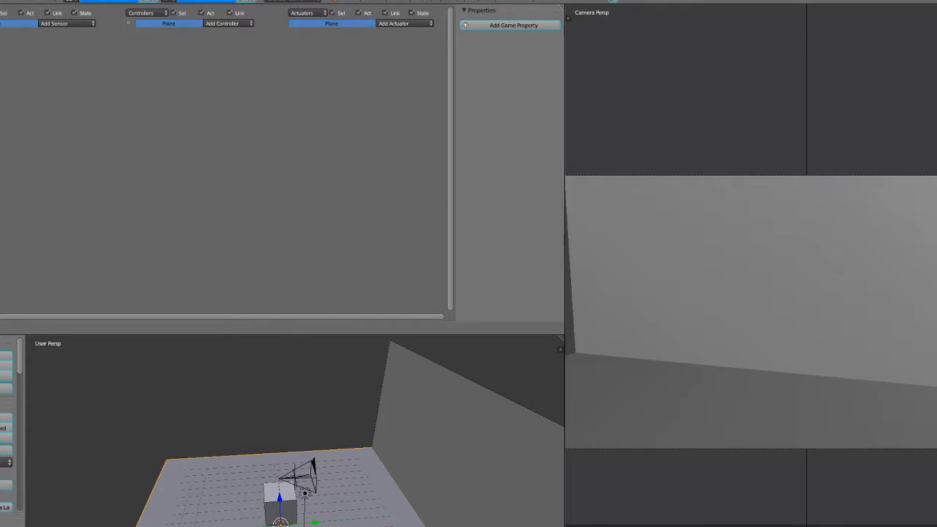
{"action": "key", "text": "Escape"}
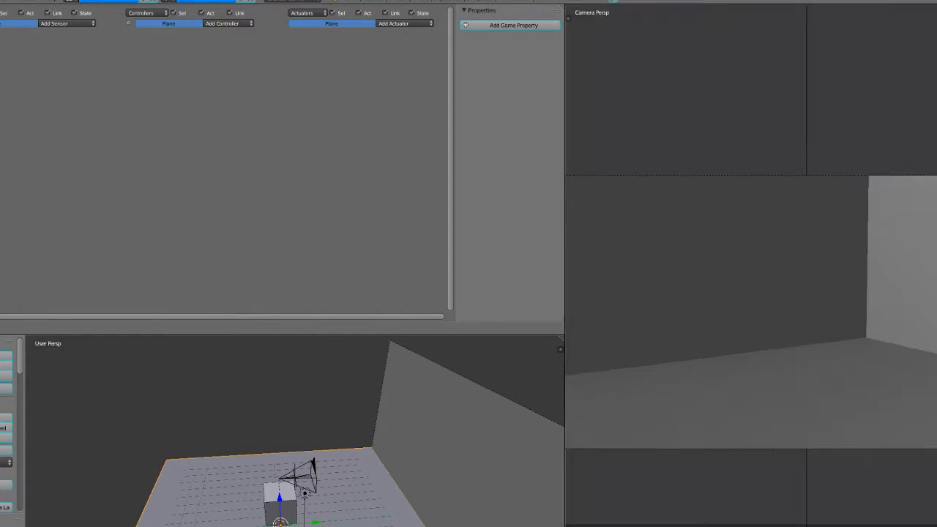
{"action": "key", "text": "Escape"}
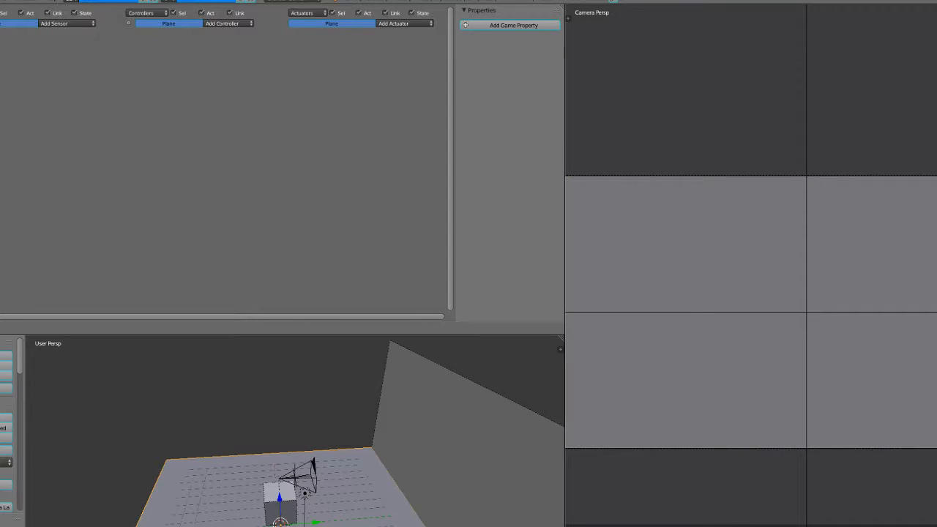
Switch the 3D view to textured shading, select the lamp and undo the last change
{"action": "middle_click_drag", "start_coordinate": [295, 432], "coordinate": [292, 395]}
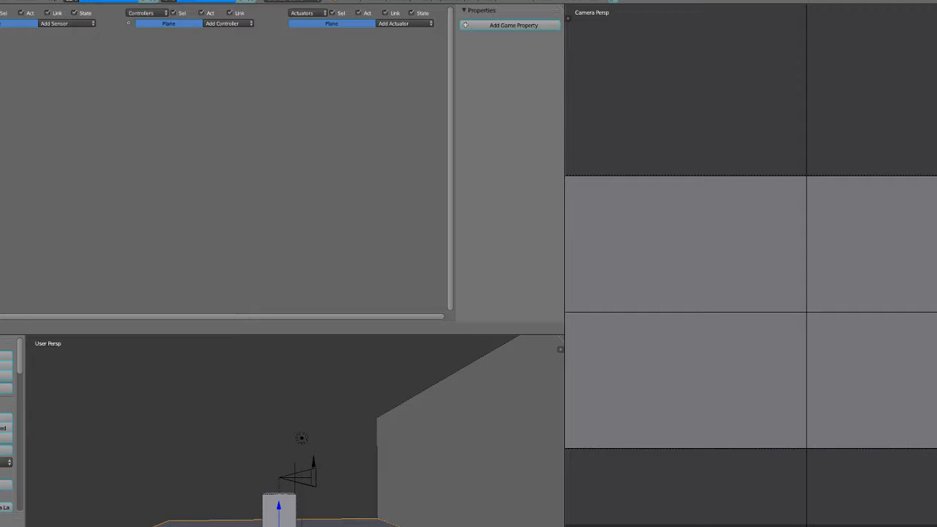
{"action": "middle_click_drag", "start_coordinate": [242, 410], "coordinate": [366, 447]}
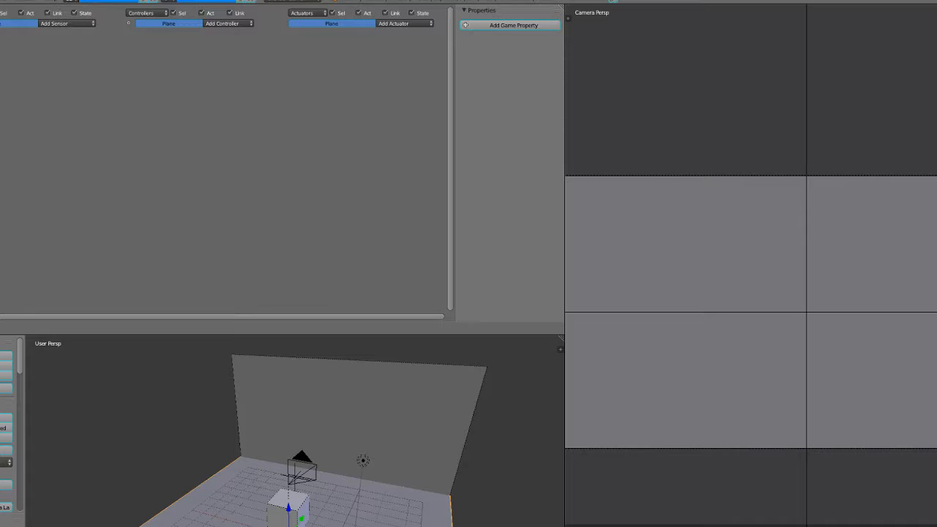
{"action": "key", "text": "alt+z"}
{"action": "middle_click_drag", "start_coordinate": [278, 446], "coordinate": [366, 432]}
{"action": "right_click", "coordinate": [328, 444]}
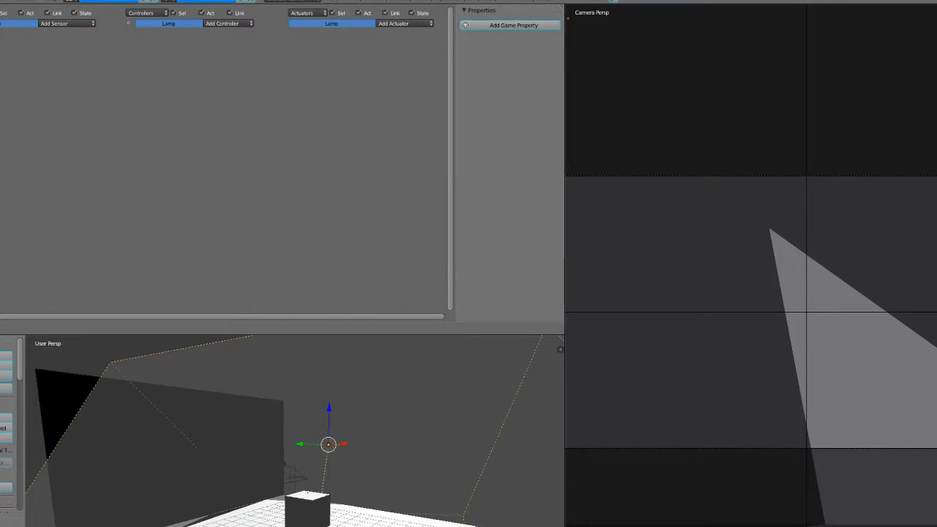
{"action": "key", "text": "ctrl+z"}
Select the cube, try moving it freehand above the ground, then test-run the game
{"action": "middle_click_drag", "start_coordinate": [381, 417], "coordinate": [243, 444]}
{"action": "right_click", "coordinate": [294, 511]}
{"action": "key", "text": "g"}
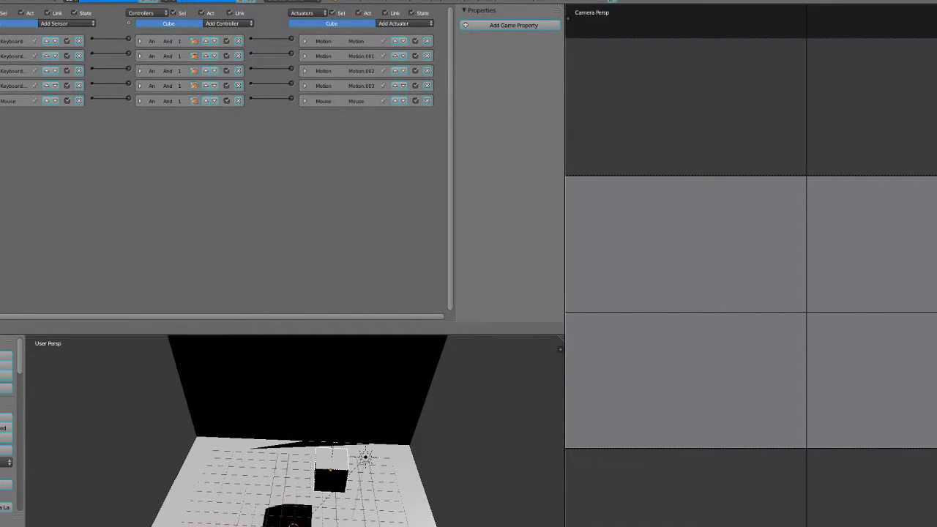
{"action": "key", "text": "Escape"}
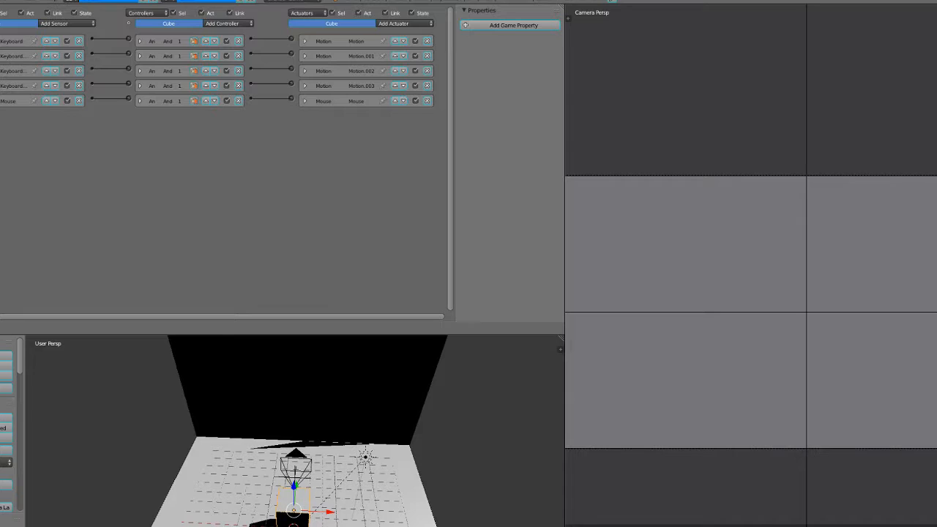
{"action": "key", "text": "p"}
{"action": "key", "text": "Escape"}
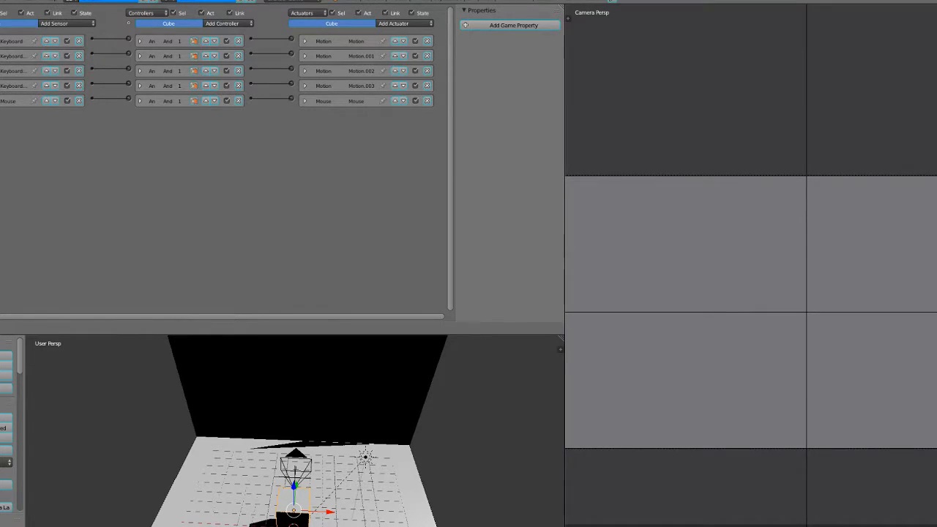
Select the lamp, try a move along Y and rotate it freehand about the Z axis
{"action": "middle_click_drag", "start_coordinate": [271, 462], "coordinate": [313, 450]}
{"action": "right_click", "coordinate": [344, 441]}
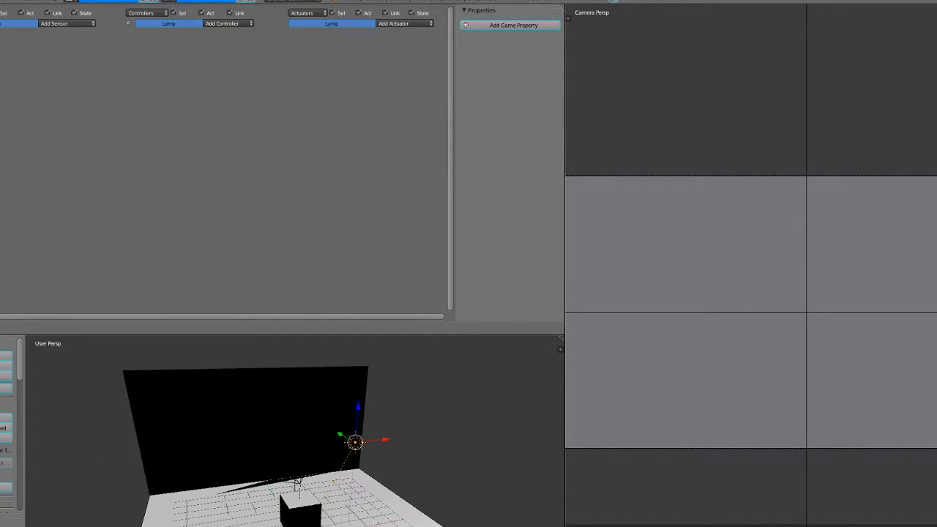
{"action": "key", "text": "g"}
{"action": "key", "text": "y"}
{"action": "left_click", "coordinate": [366, 463]}
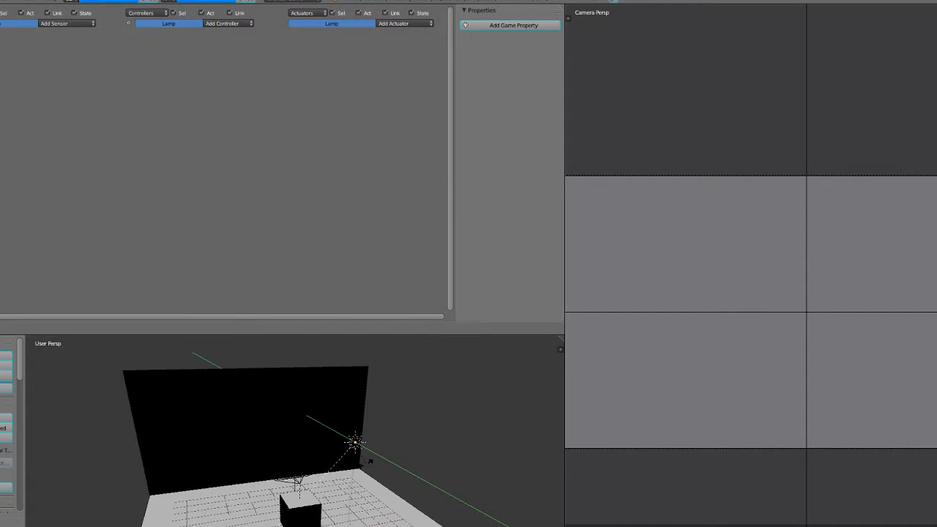
{"action": "key", "text": "r"}
{"action": "key", "text": "z"}
{"action": "left_click", "coordinate": [369, 462]}
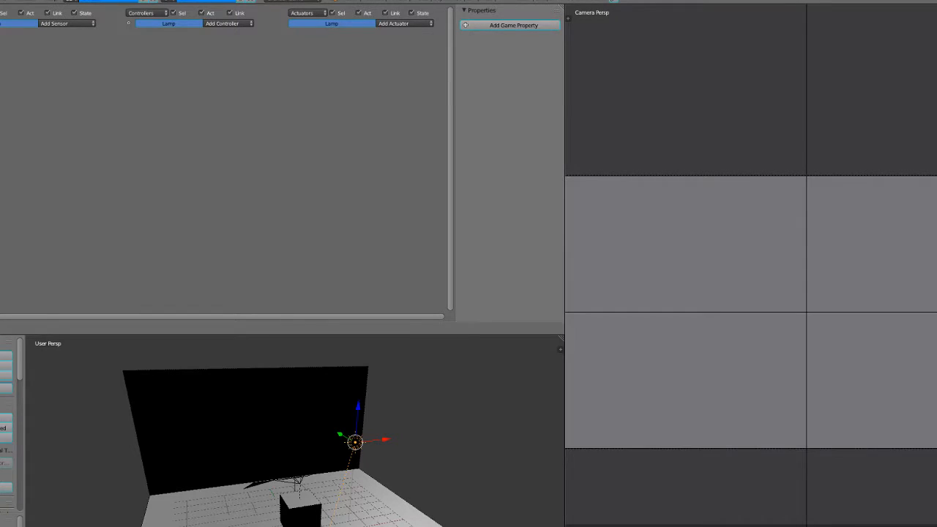
Select the cube and test-run the game to check the lighting
{"action": "right_click", "coordinate": [300, 511]}
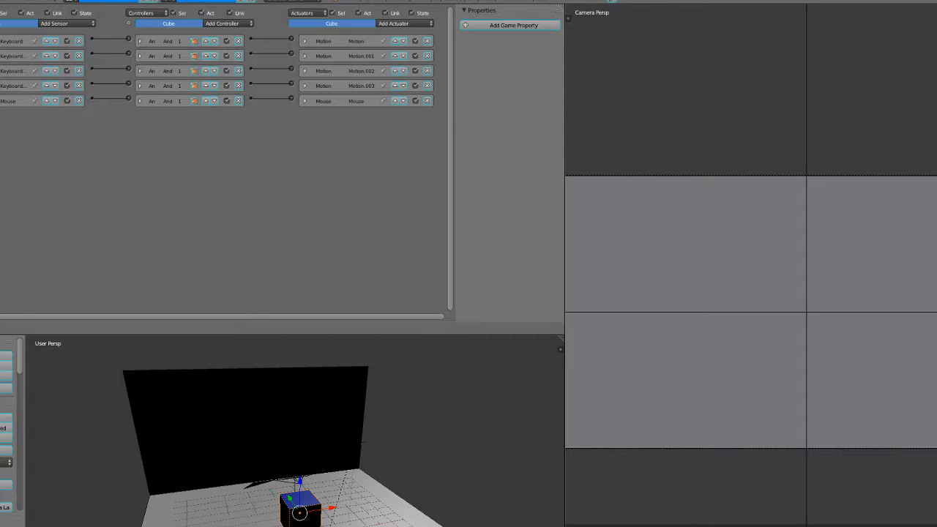
{"action": "key", "text": "p"}
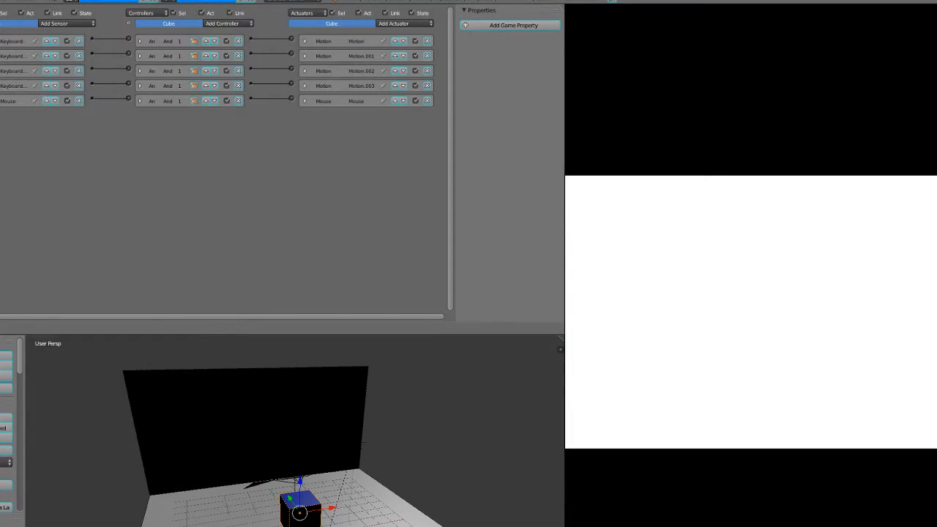
{"action": "key", "text": "Escape"}
Raise the camera freehand along Z, further above the cube
{"action": "middle_click_drag", "start_coordinate": [293, 440], "coordinate": [388, 399]}
{"action": "right_click", "coordinate": [282, 474]}
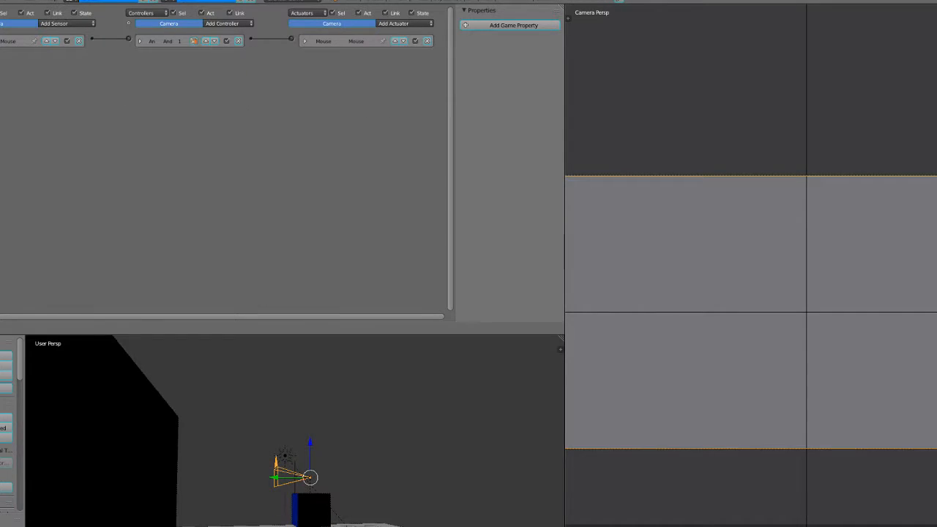
{"action": "key", "text": "g"}
{"action": "key", "text": "z"}
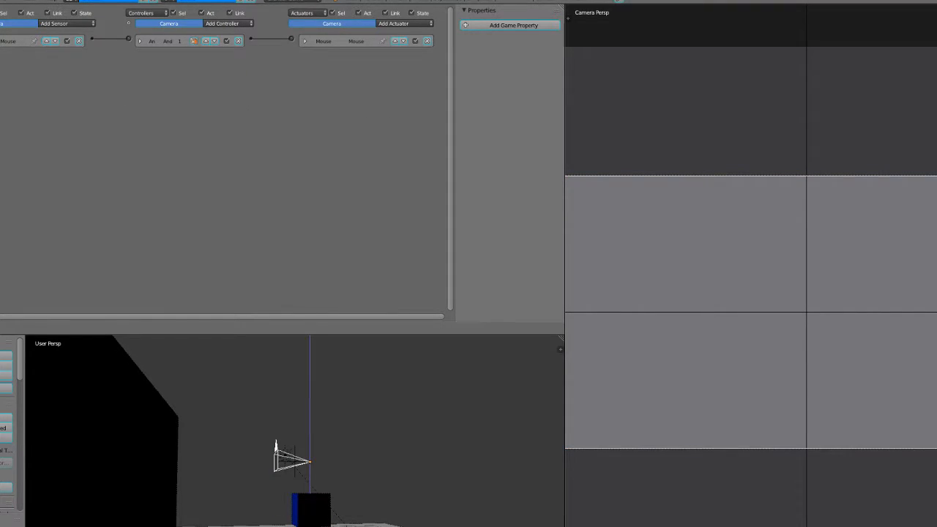
{"action": "key", "text": "Return"}
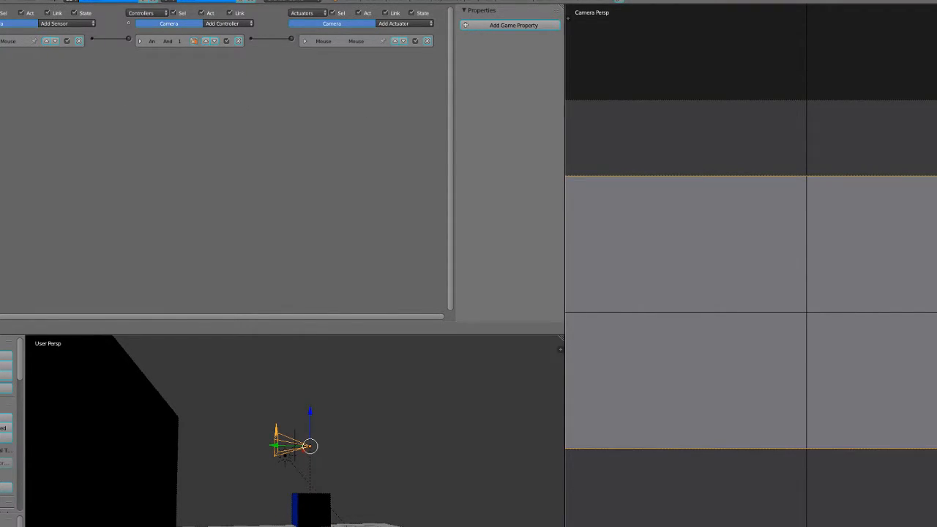
Test-run the game twice with the raised camera
{"action": "middle_click_drag", "start_coordinate": [329, 432], "coordinate": [273, 445]}
{"action": "key", "text": "p"}
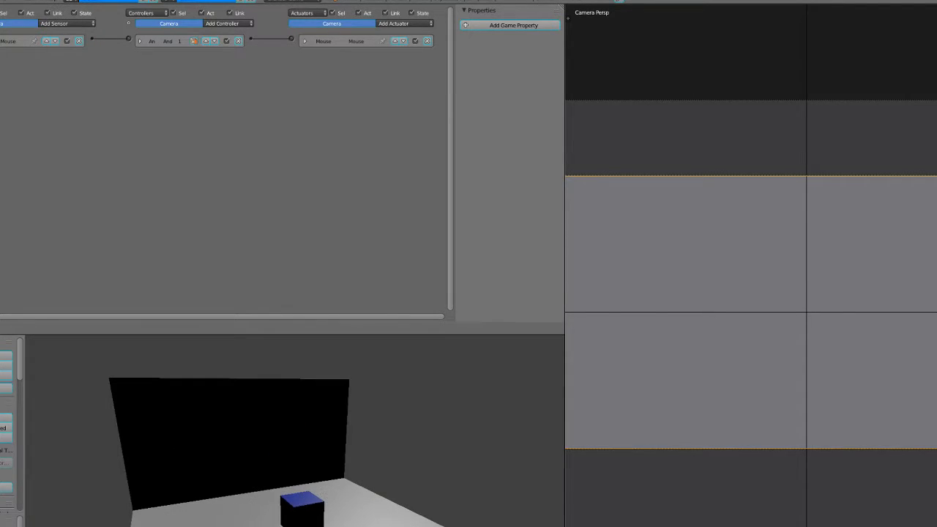
{"action": "key", "text": "Escape"}
{"action": "key", "text": "p"}
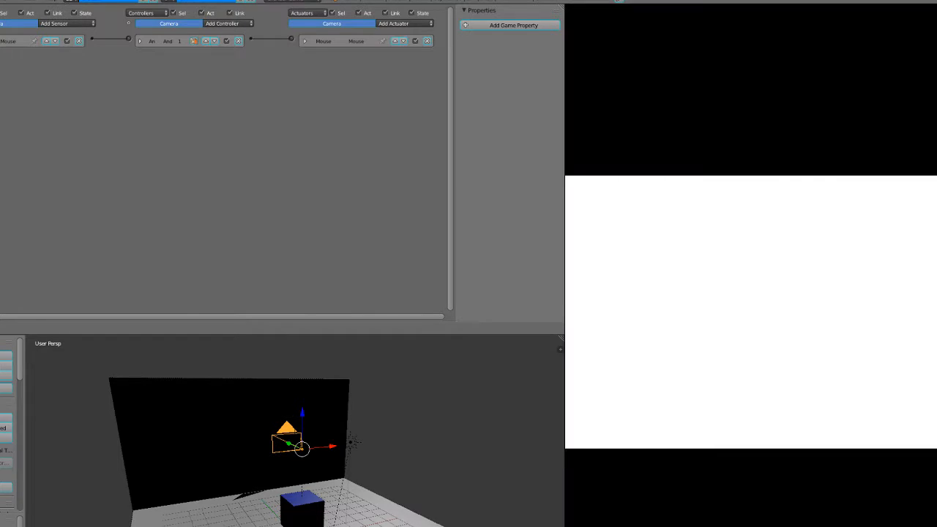
{"action": "key", "text": "Escape"}
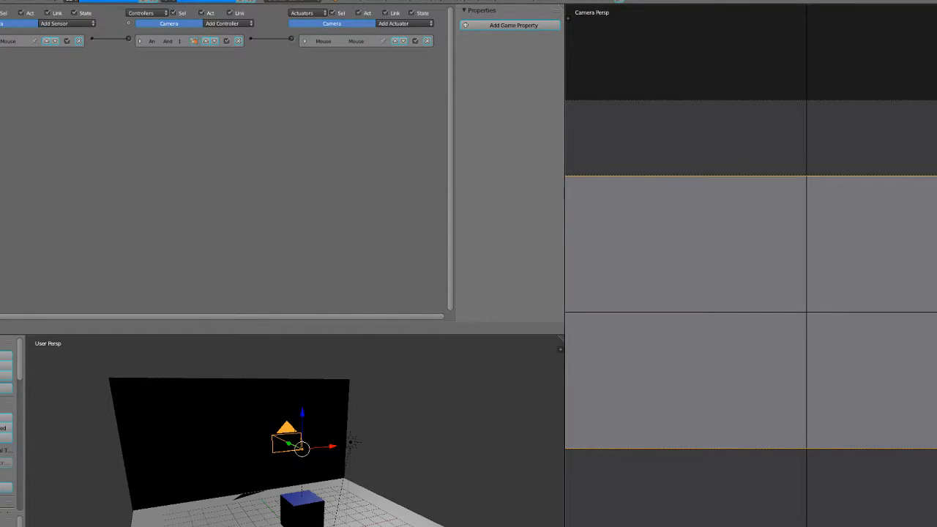
Switch the camera view to textured shading and test-run the game twice
{"action": "key", "text": "alt+z"}
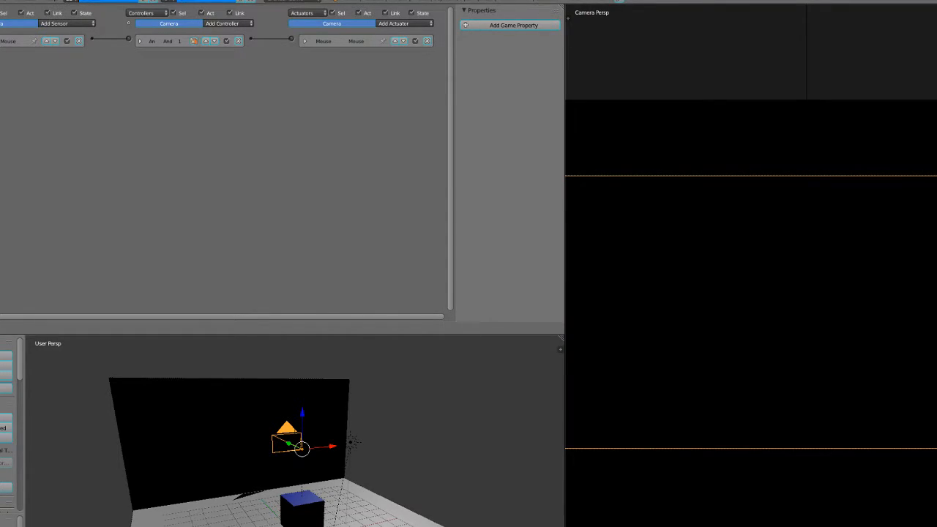
{"action": "key", "text": "p"}
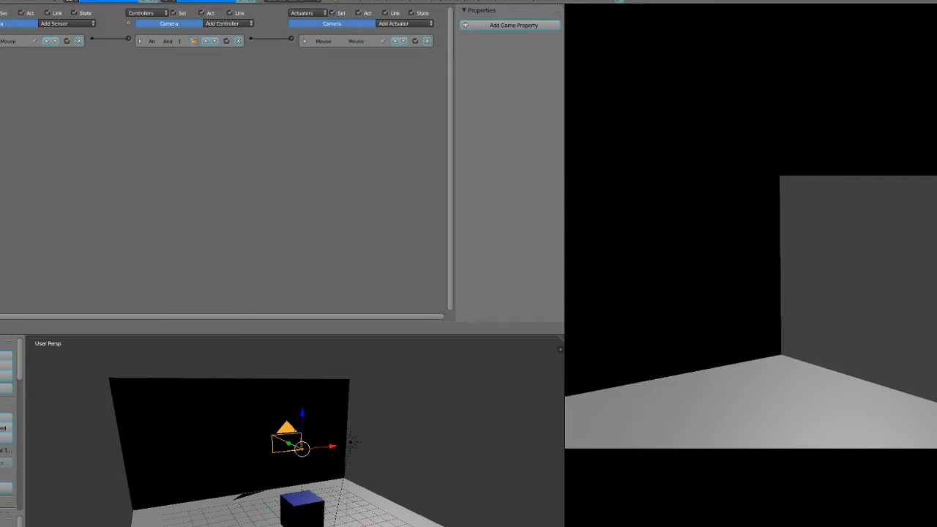
{"action": "key", "text": "Escape"}
{"action": "middle_click_drag", "start_coordinate": [296, 445], "coordinate": [341, 417]}
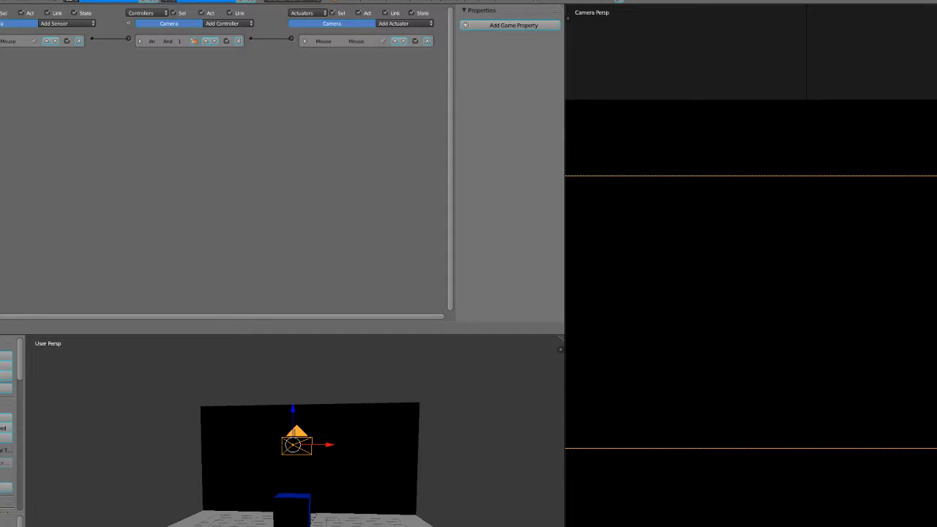
{"action": "key", "text": "p"}
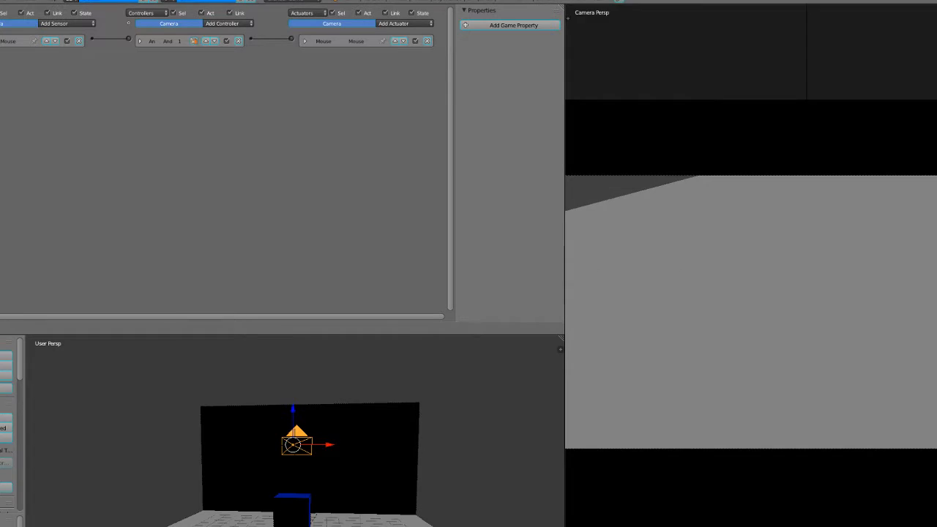
{"action": "key", "text": "Escape"}
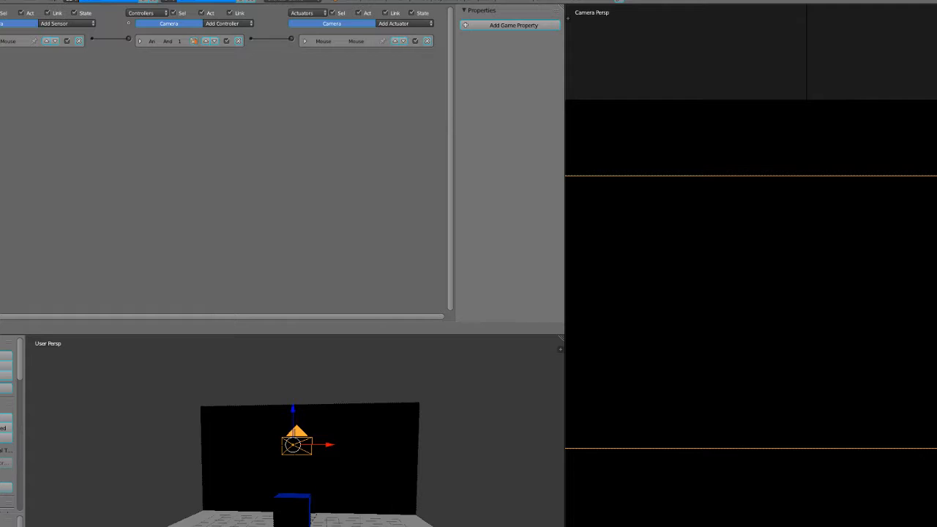
{"action": "mouse_move", "coordinate": [293, 432]}
{"action": "middle_mouse_down"}
{"action": "mouse_move", "coordinate": [366, 443]}
{"action": "mouse_move", "coordinate": [381, 498]}
{"action": "mouse_move", "coordinate": [351, 505]}
{"action": "mouse_move", "coordinate": [293, 454]}
{"action": "mouse_move", "coordinate": [314, 410]}
{"action": "mouse_move", "coordinate": [344, 439]}
{"action": "mouse_move", "coordinate": [336, 454]}
{"action": "mouse_move", "coordinate": [293, 447]}
{"action": "middle_mouse_up"}
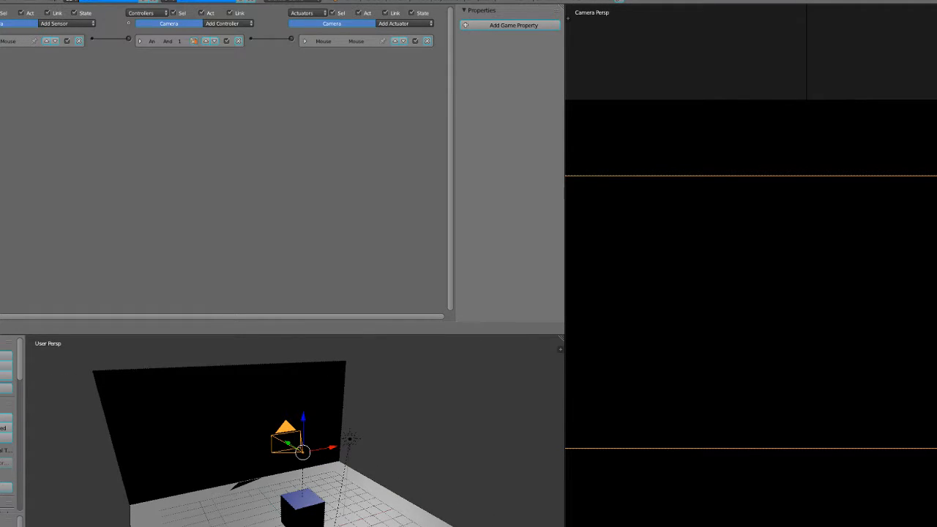
Add a second camera to the scene at the 3D cursor
{"action": "middle_click_drag", "start_coordinate": [293, 447], "coordinate": [366, 422]}
{"action": "key", "text": "shift+a"}
{"action": "mouse_move", "coordinate": [373, 422]}
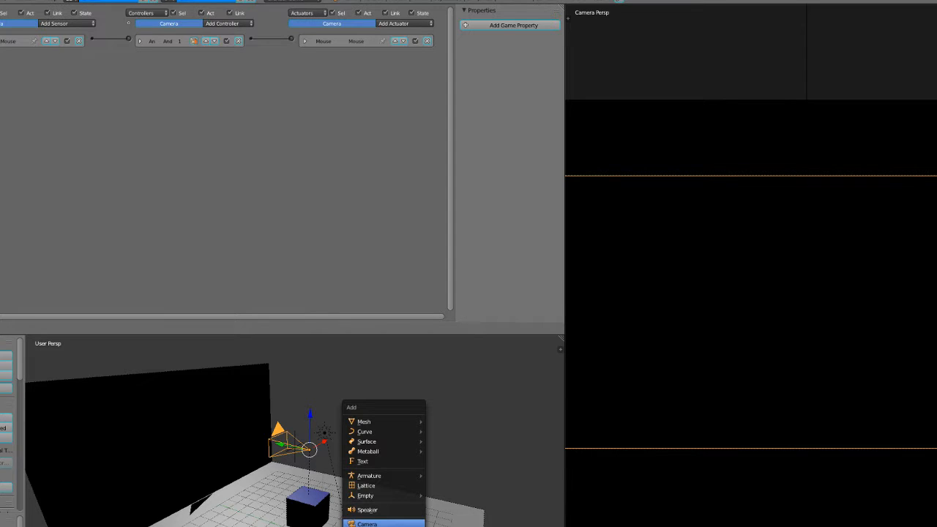
{"action": "left_click", "coordinate": [370, 524]}
Set the newly added camera as the scene's active camera
{"action": "left_click", "coordinate": [602, 524]}
{"action": "left_click", "coordinate": [615, 523]}
{"action": "middle_click_drag", "start_coordinate": [732, 293], "coordinate": [862, 320]}
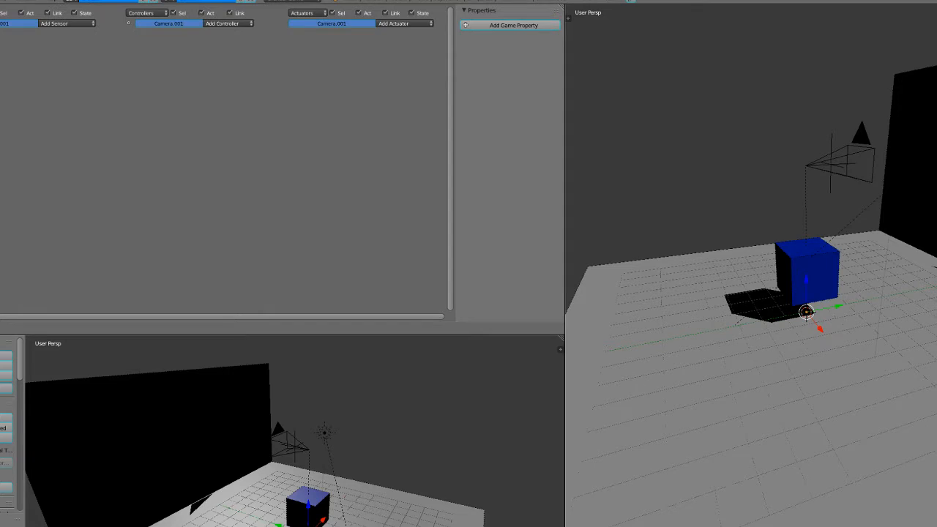
{"action": "left_click", "coordinate": [602, 523]}
{"action": "mouse_move", "coordinate": [614, 520]}
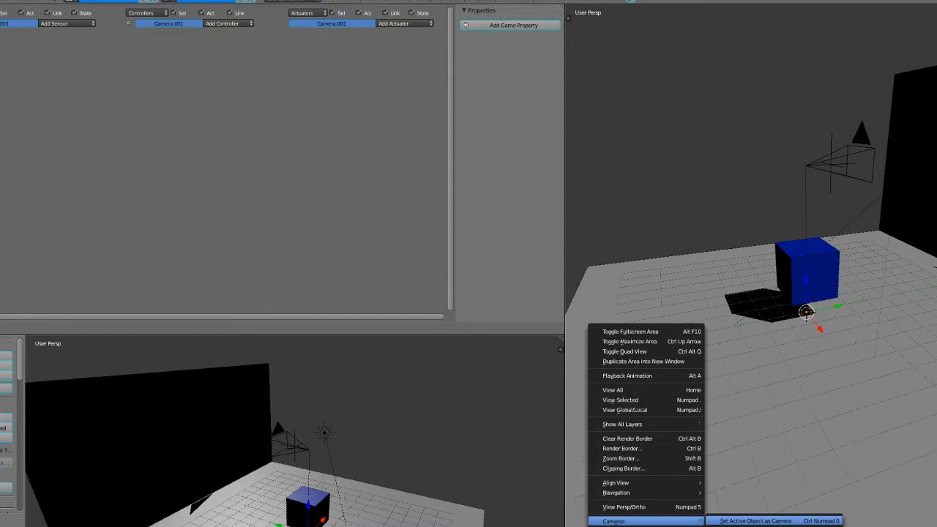
{"action": "left_click", "coordinate": [756, 521]}
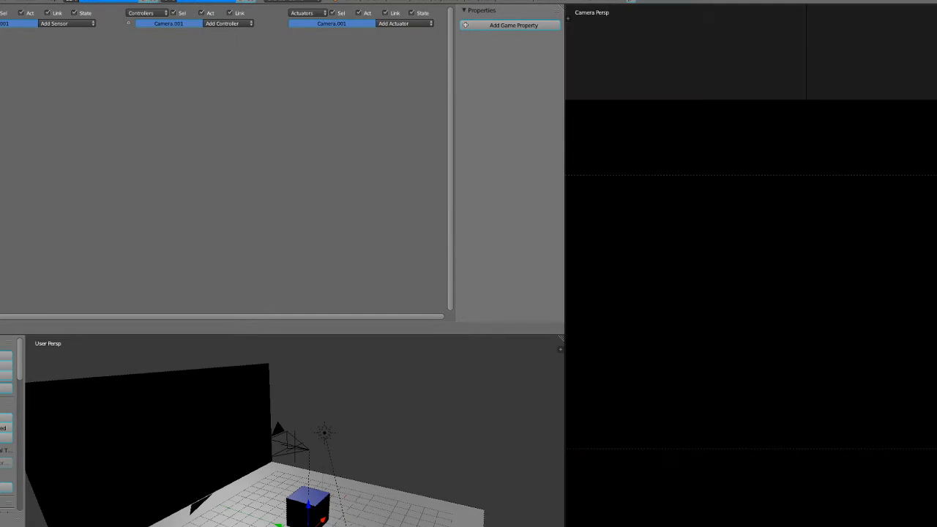
{"action": "left_click", "coordinate": [602, 524]}
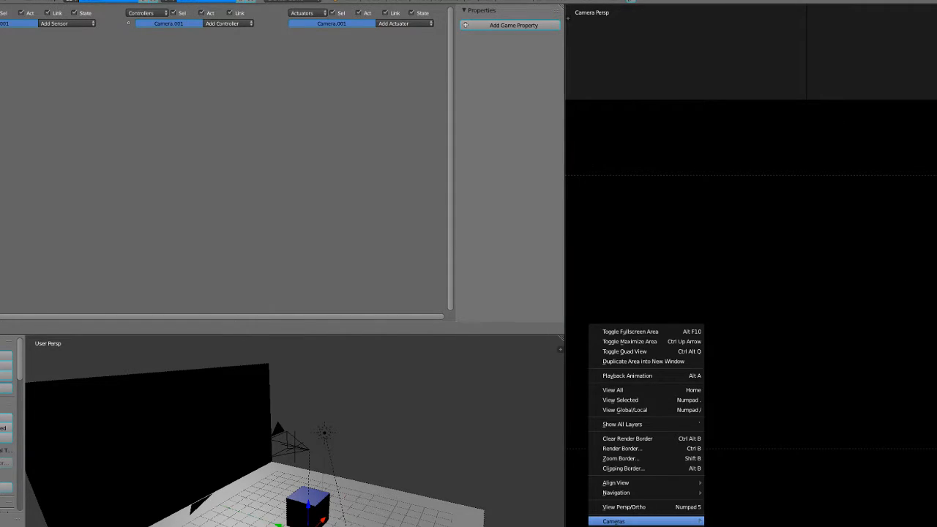
{"action": "mouse_move", "coordinate": [614, 520]}
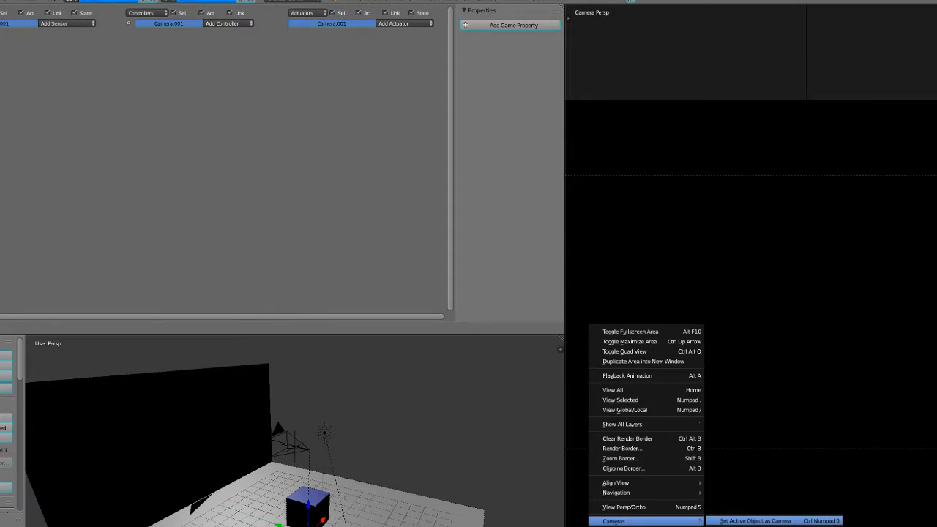
{"action": "left_click", "coordinate": [756, 521]}
Raise the new camera freehand along Z above the cube and rotate it 90° about the X axis
{"action": "middle_click_drag", "start_coordinate": [295, 447], "coordinate": [355, 436]}
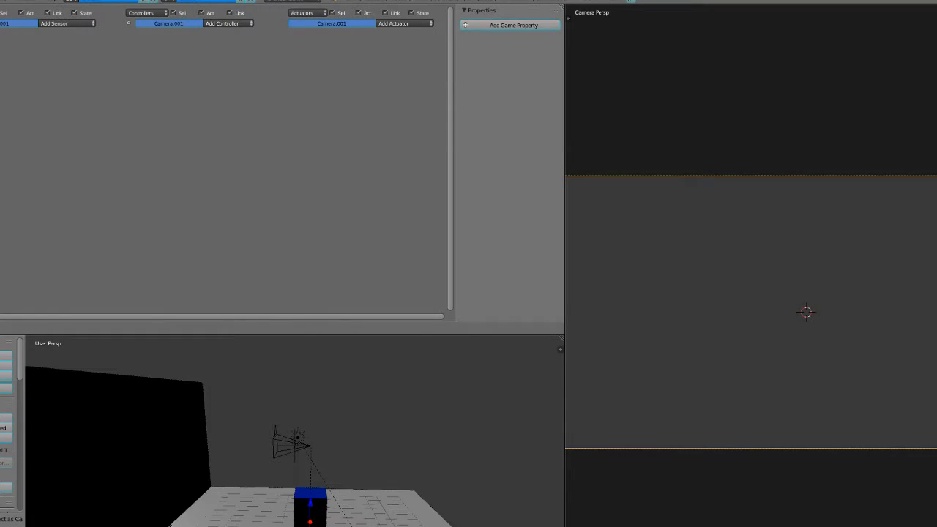
{"action": "left_click_drag", "start_coordinate": [310, 504], "coordinate": [311, 410]}
{"action": "type", "text": "rx90"}
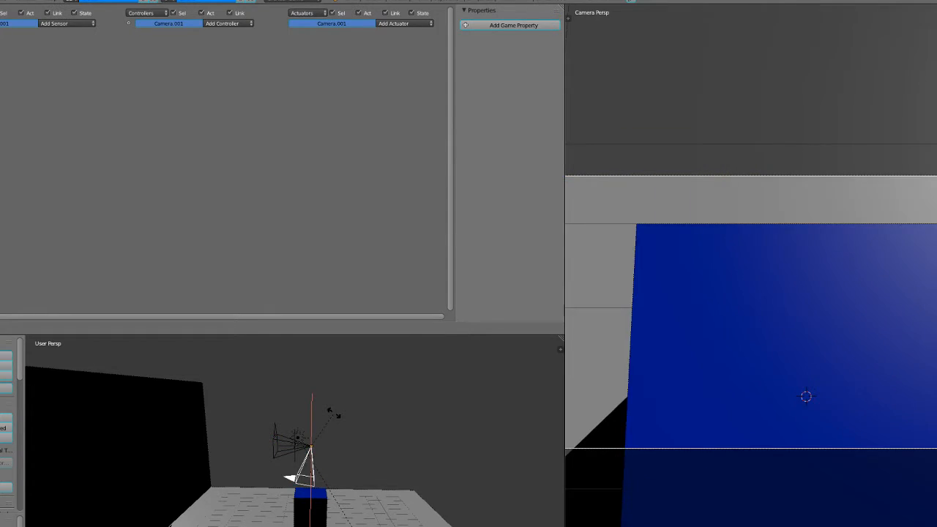
{"action": "key", "text": "Return"}
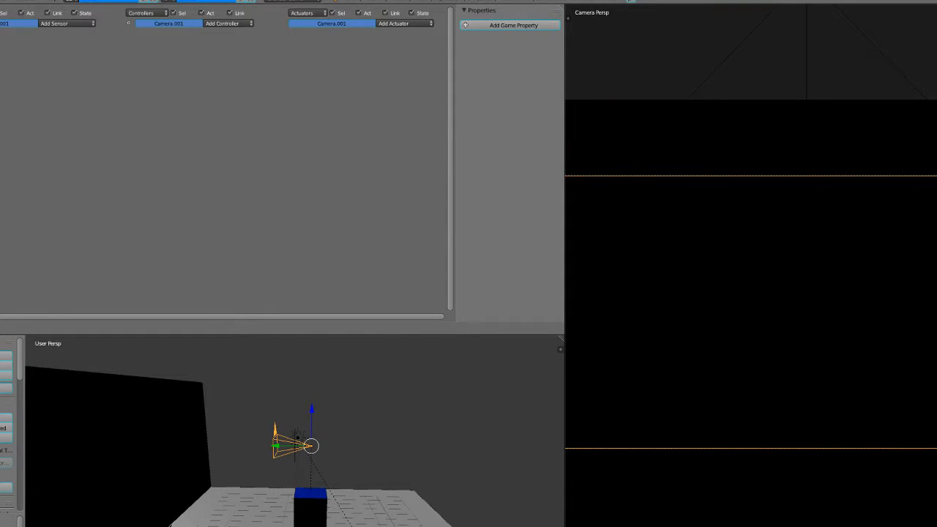
Move the new camera freehand along Y, well behind the cube, and raise it slightly along Z
{"action": "key", "text": "shift+d"}
{"action": "key", "text": "y"}
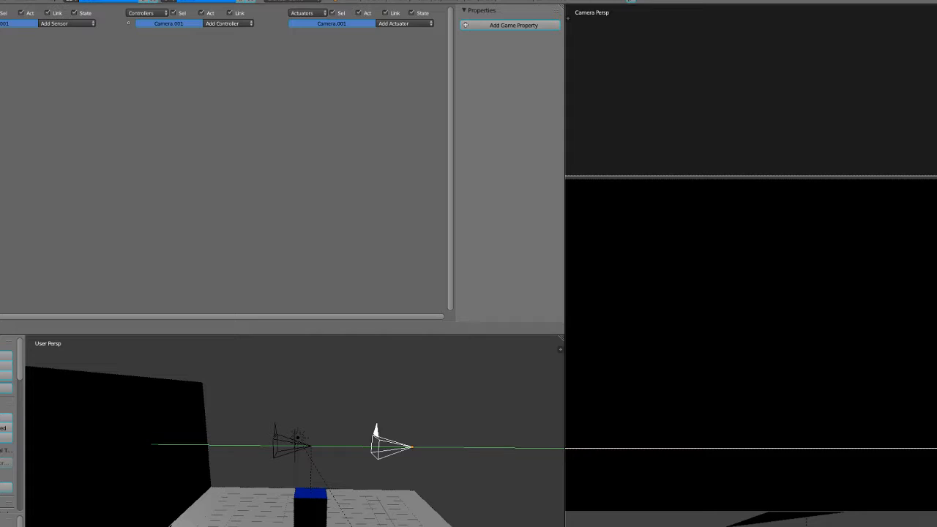
{"action": "key", "text": "Return"}
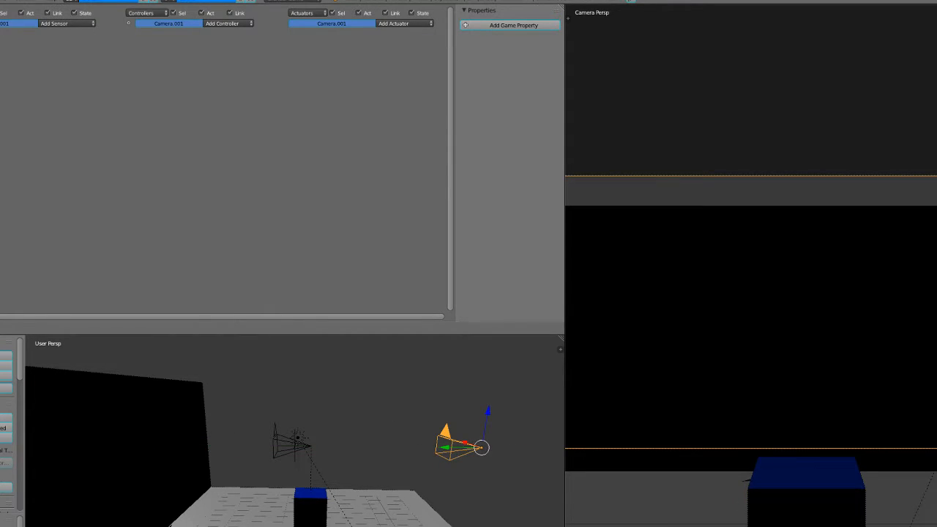
{"action": "left_click_drag", "start_coordinate": [488, 411], "coordinate": [491, 394]}
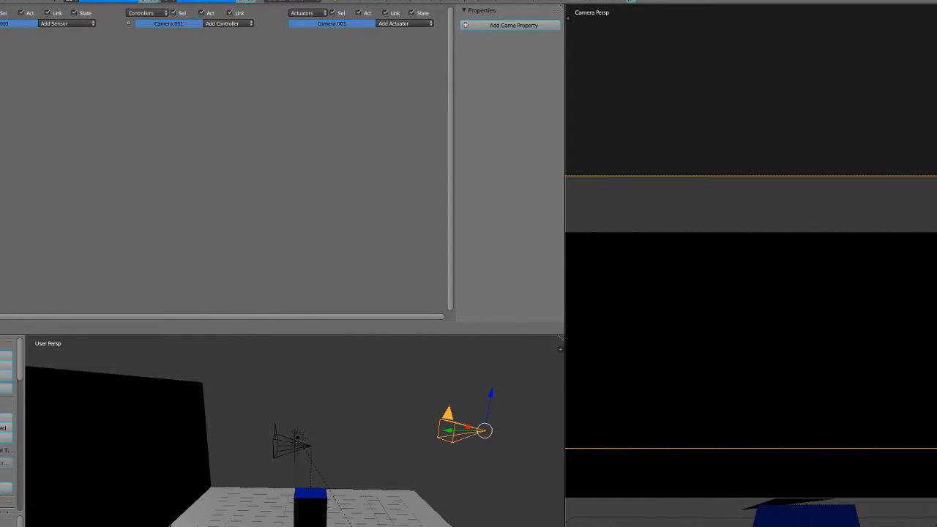
Tilt the new camera slightly downward about the X axis in a few freehand rotations
{"action": "key", "text": "r"}
{"action": "key", "text": "x"}
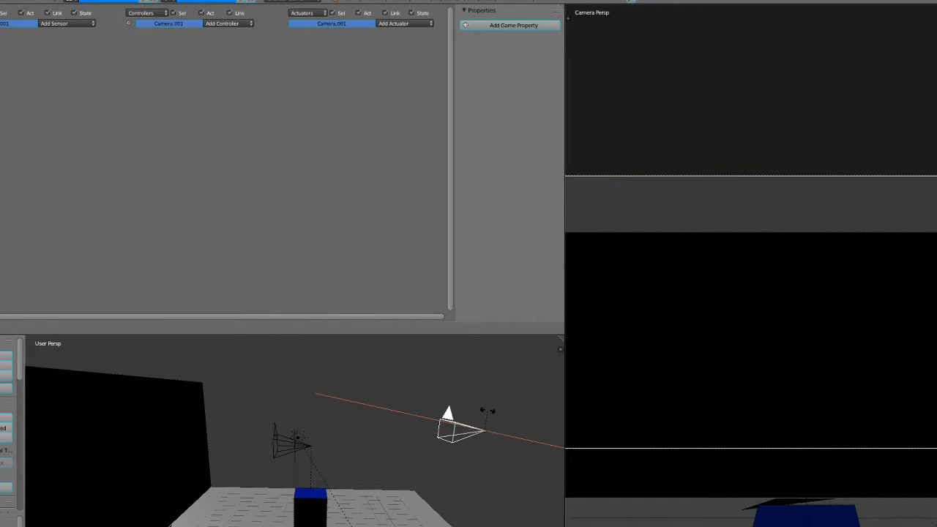
{"action": "right_click", "coordinate": [484, 411]}
{"action": "key", "text": "r"}
{"action": "key", "text": "x"}
{"action": "left_click", "coordinate": [483, 411]}
{"action": "key", "text": "r"}
{"action": "key", "text": "x"}
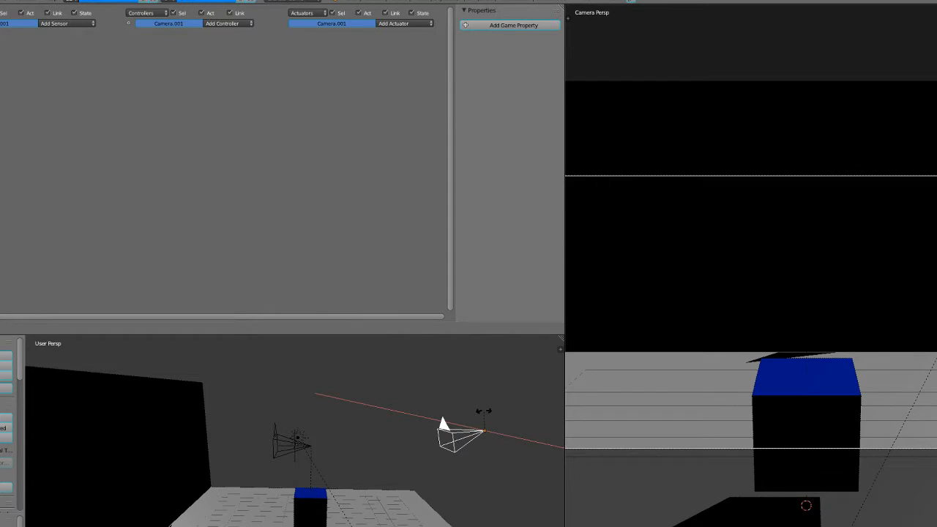
{"action": "left_click", "coordinate": [484, 411]}
{"action": "key", "text": "r"}
{"action": "key", "text": "x"}
{"action": "left_click", "coordinate": [480, 413]}
Parent the new camera to the cube using Object (Keep Transform)
{"action": "right_click", "coordinate": [310, 507], "text": "shift"}
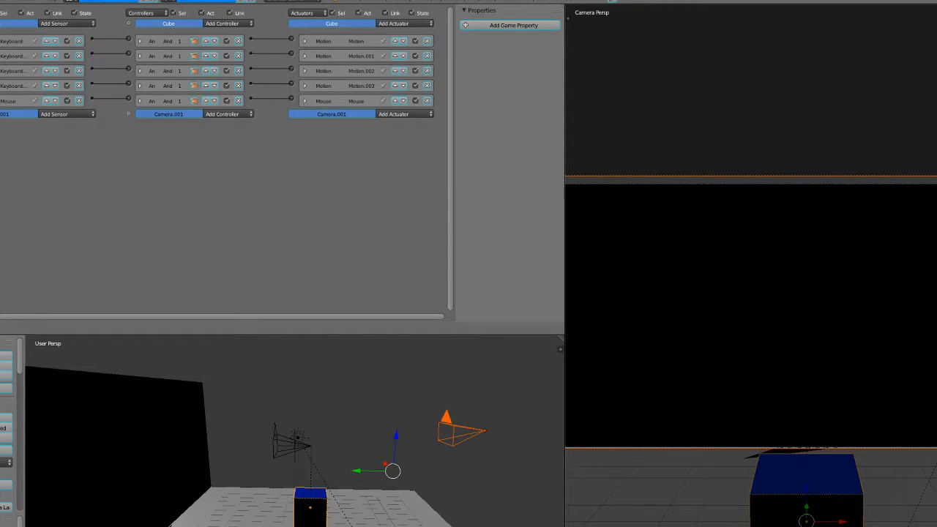
{"action": "key", "text": "ctrl+p"}
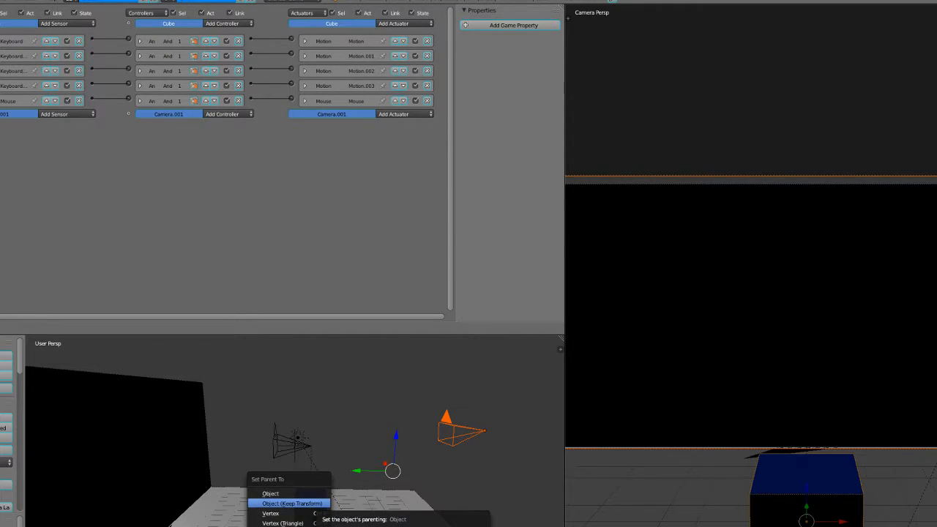
{"action": "left_click", "coordinate": [292, 504]}
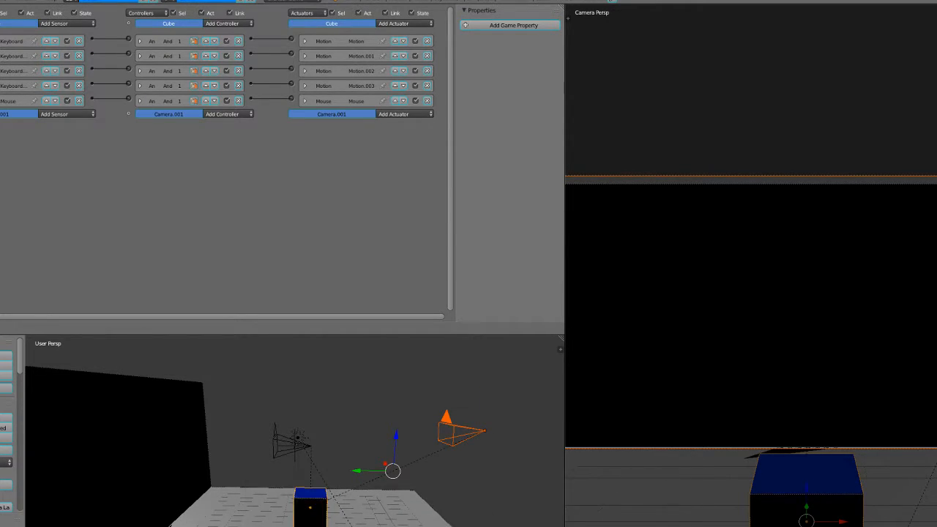
Give the new camera a Mouse sensor with its mouse event set to Movement
{"action": "right_click", "coordinate": [461, 432]}
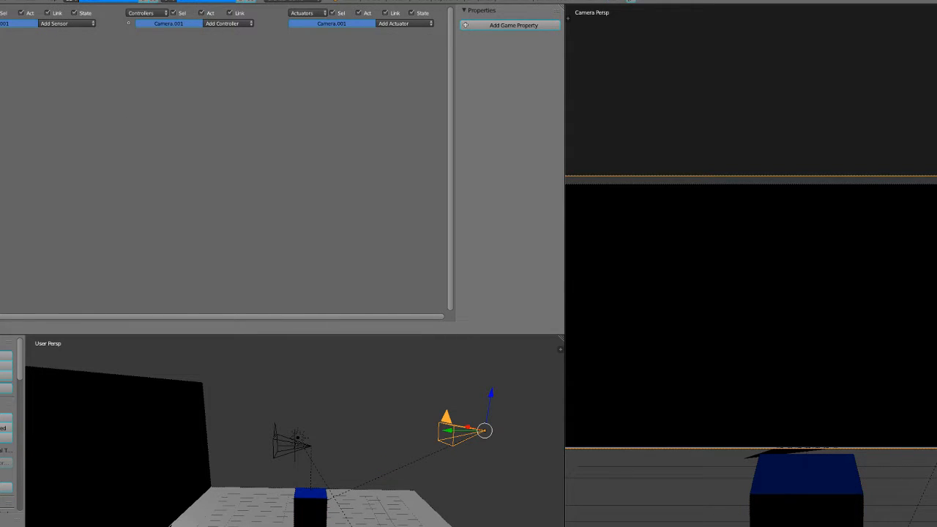
{"action": "left_click", "coordinate": [66, 23]}
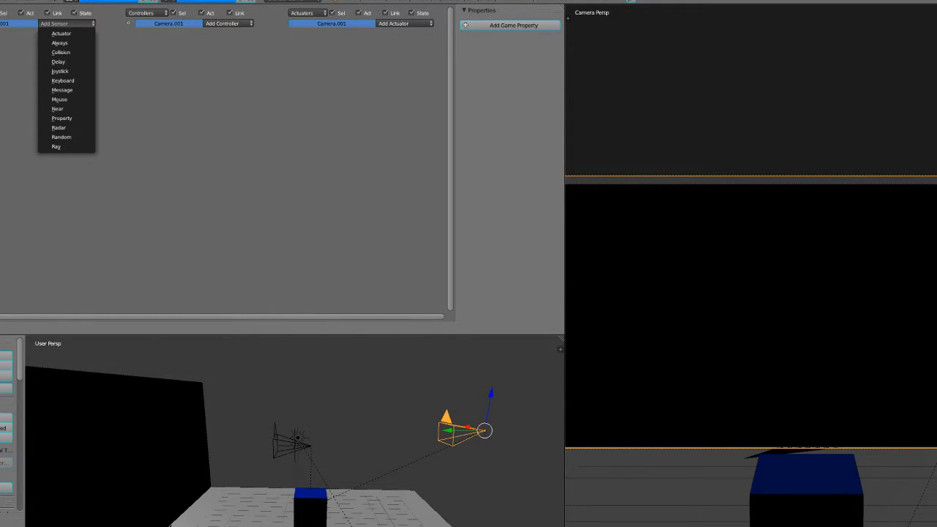
{"action": "left_click", "coordinate": [60, 99]}
{"action": "left_click", "coordinate": [27, 66]}
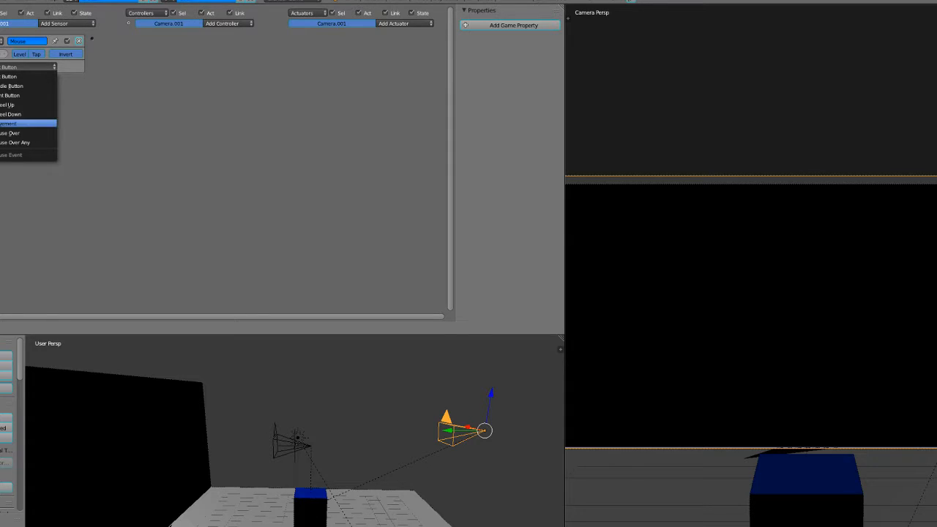
{"action": "left_click", "coordinate": [15, 123]}
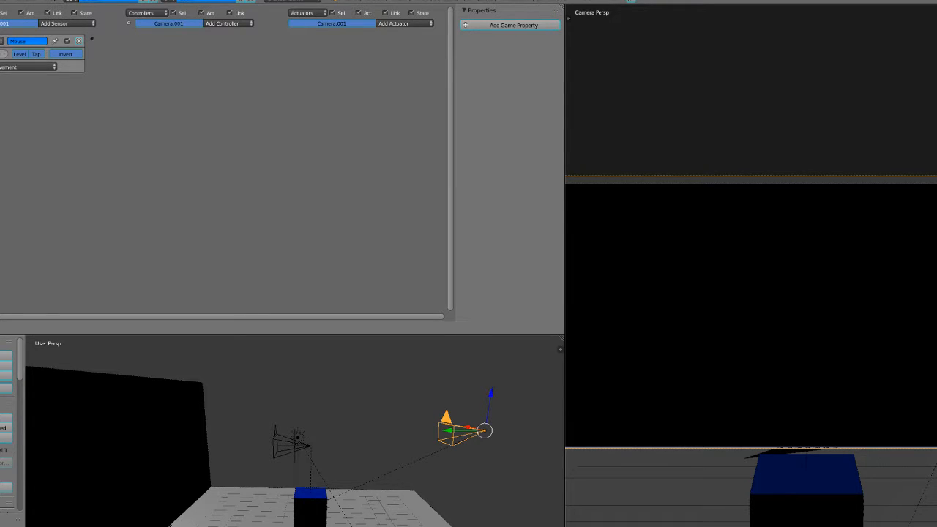
Add a Mouse actuator in Look mode to the new camera, turn off Use X Axis, and link the Mouse sensor to it
{"action": "left_click", "coordinate": [405, 24]}
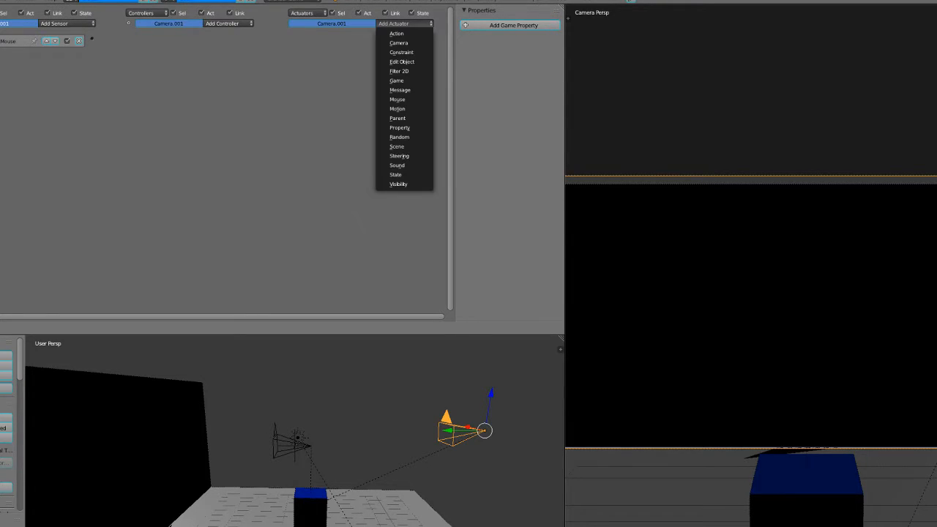
{"action": "left_click", "coordinate": [395, 109]}
{"action": "left_click", "coordinate": [388, 54]}
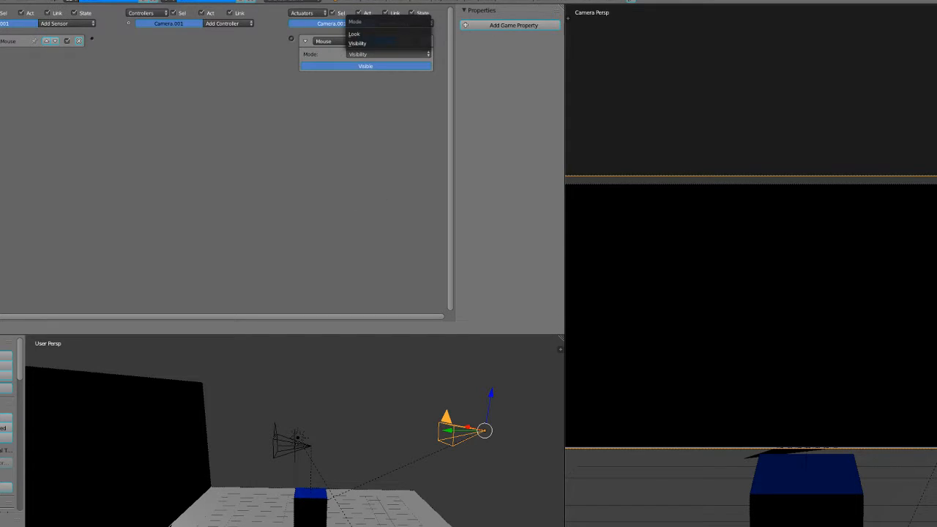
{"action": "left_click", "coordinate": [355, 33]}
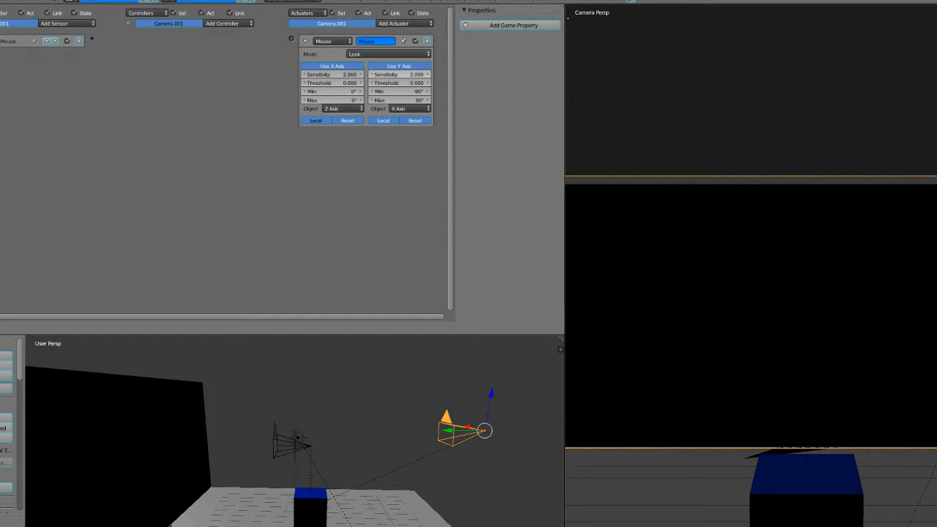
{"action": "left_click", "coordinate": [331, 66]}
{"action": "left_click", "coordinate": [305, 41]}
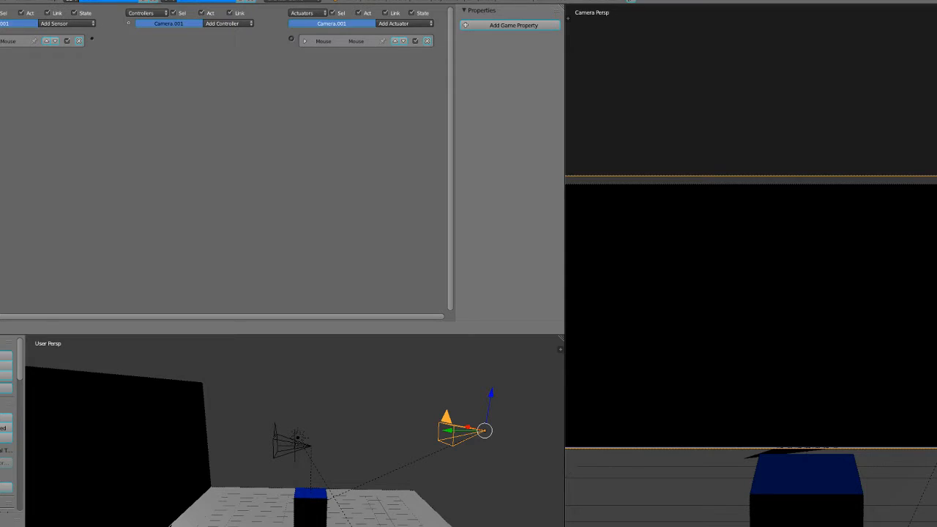
{"action": "left_click_drag", "start_coordinate": [291, 38], "coordinate": [91, 38]}
{"action": "left_click", "coordinate": [142, 41]}
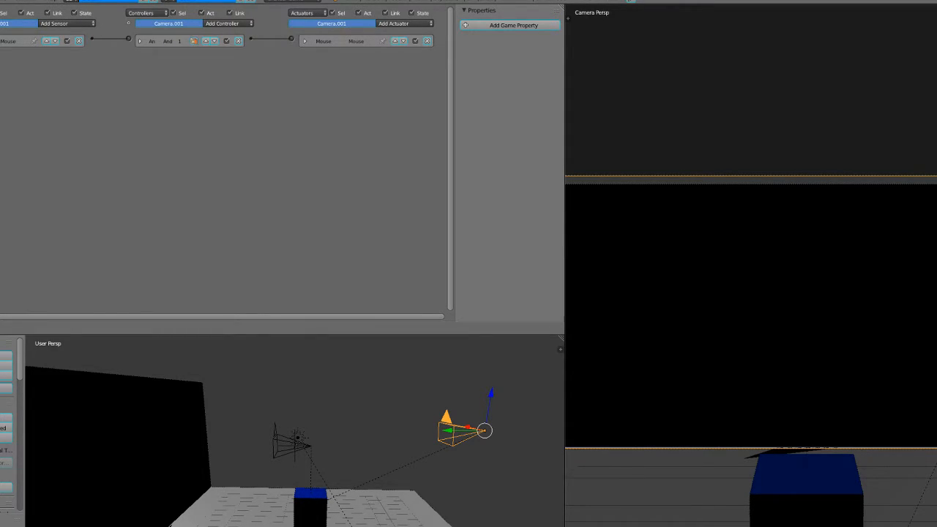
Add a Keyboard sensor to the cube with F5 as its key
{"action": "right_click", "coordinate": [310, 506]}
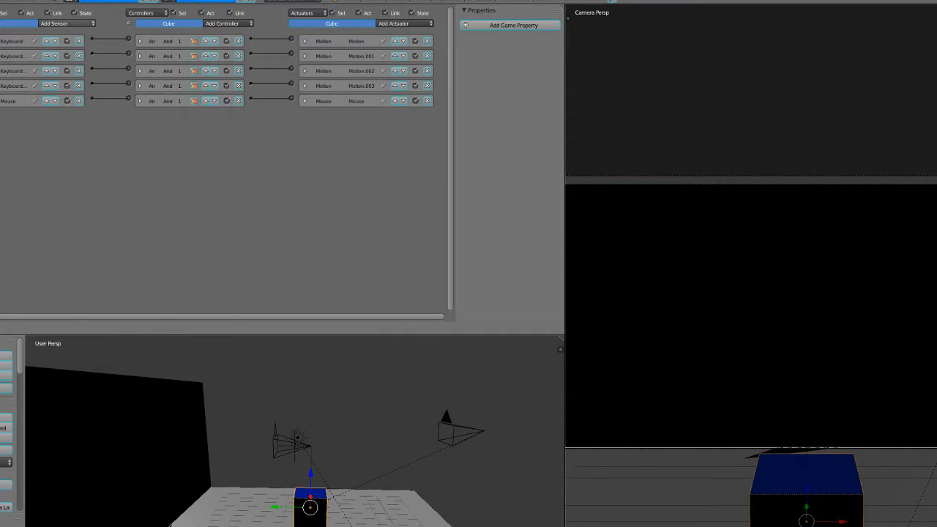
{"action": "left_click", "coordinate": [66, 24]}
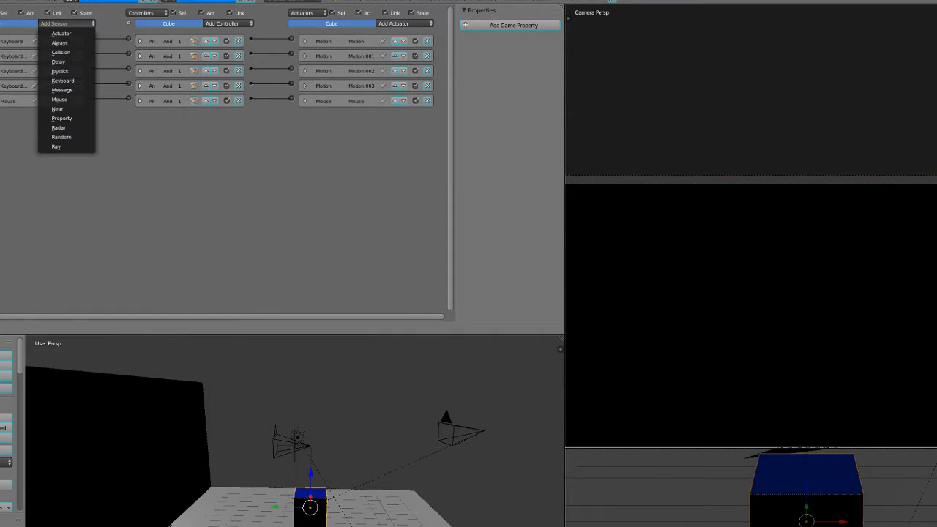
{"action": "left_click", "coordinate": [63, 81]}
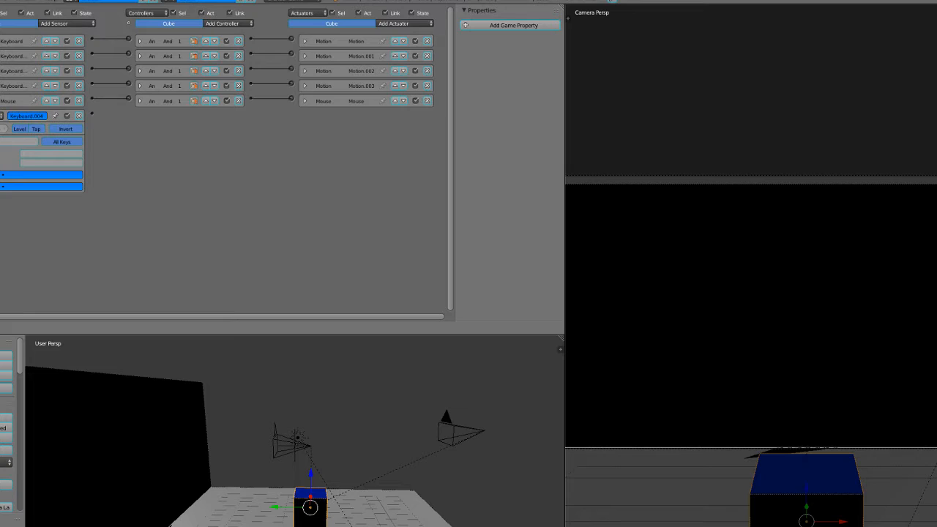
{"action": "key", "text": "F5"}
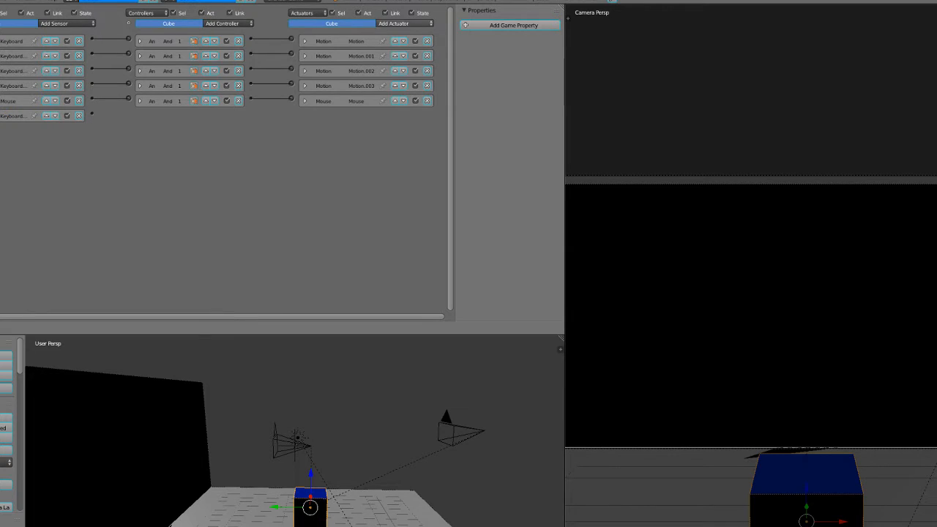
Add a Scene actuator in Set Camera mode with Camera.001 as its camera object, and link the F5 Keyboard sensor to it
{"action": "left_click", "coordinate": [405, 23]}
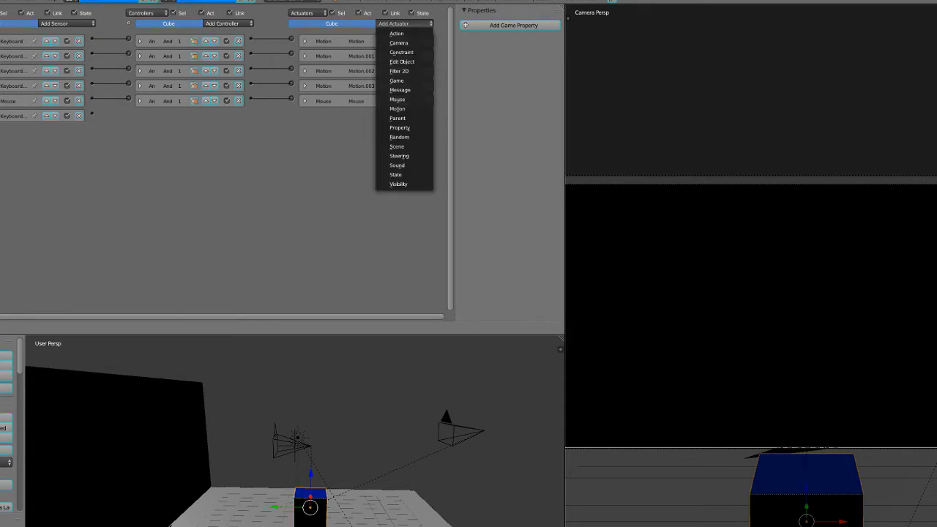
{"action": "left_click", "coordinate": [397, 146]}
{"action": "left_click", "coordinate": [388, 129]}
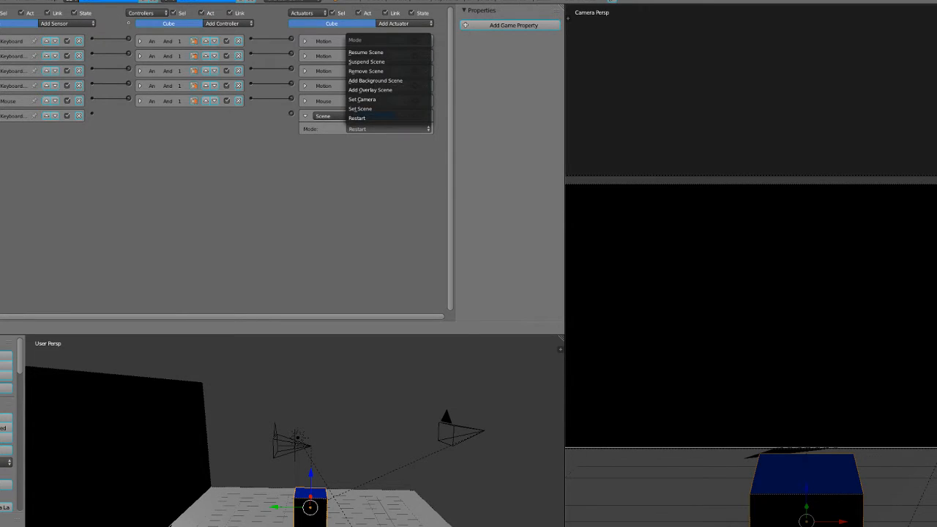
{"action": "left_click", "coordinate": [366, 99]}
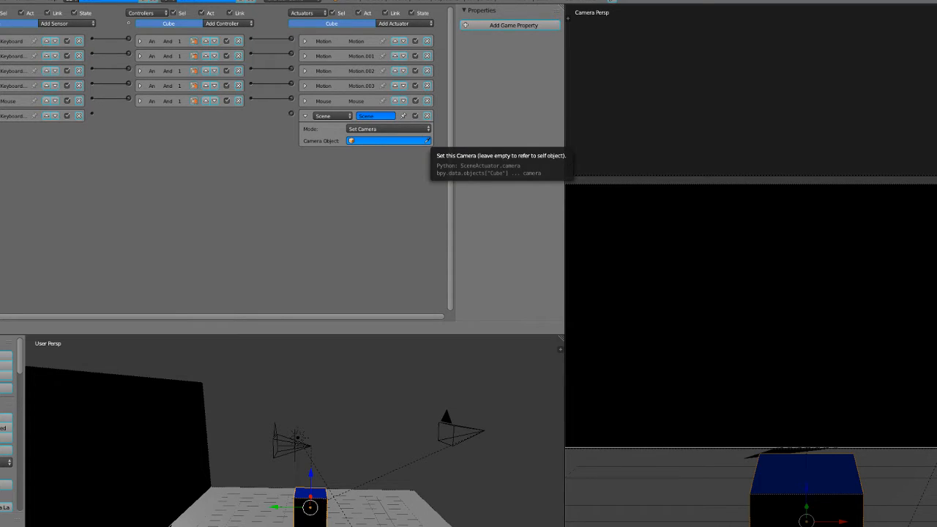
{"action": "left_click", "coordinate": [395, 140]}
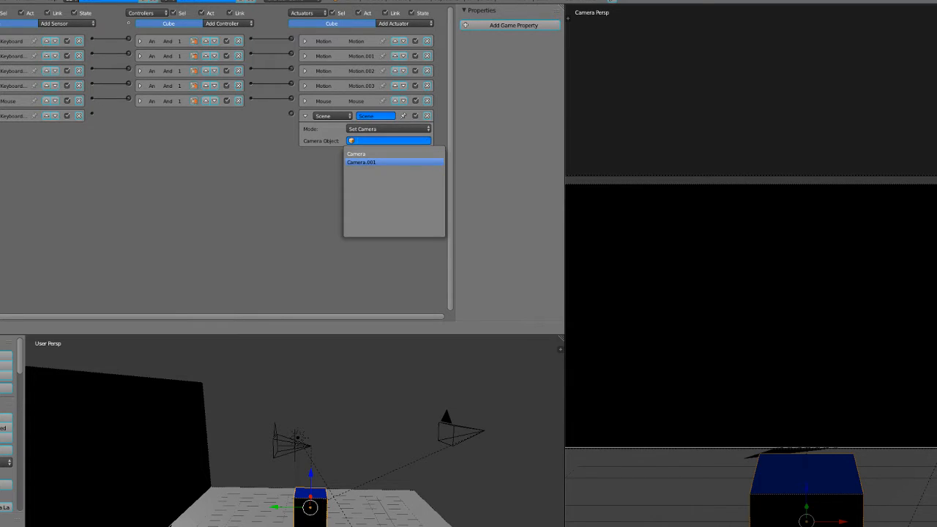
{"action": "left_click", "coordinate": [362, 162]}
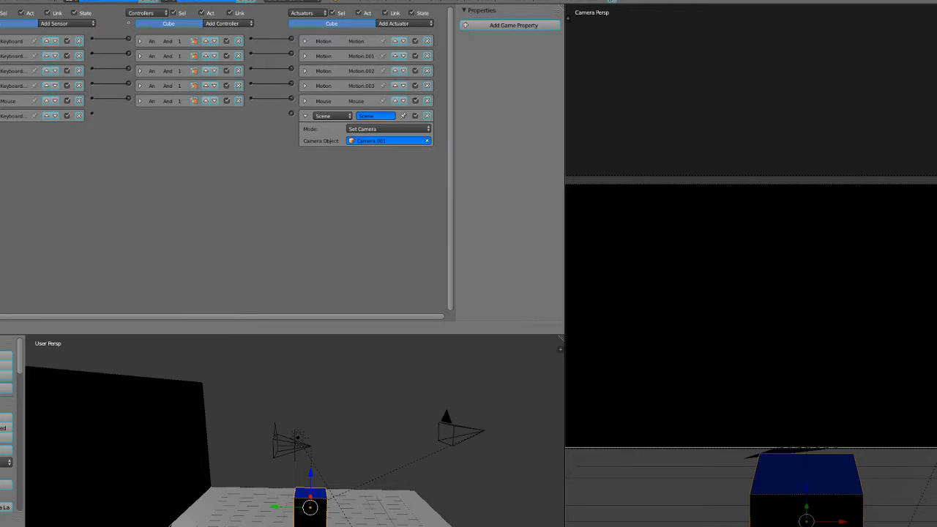
{"action": "left_click_drag", "start_coordinate": [291, 114], "coordinate": [92, 114]}
{"action": "left_click", "coordinate": [306, 116]}
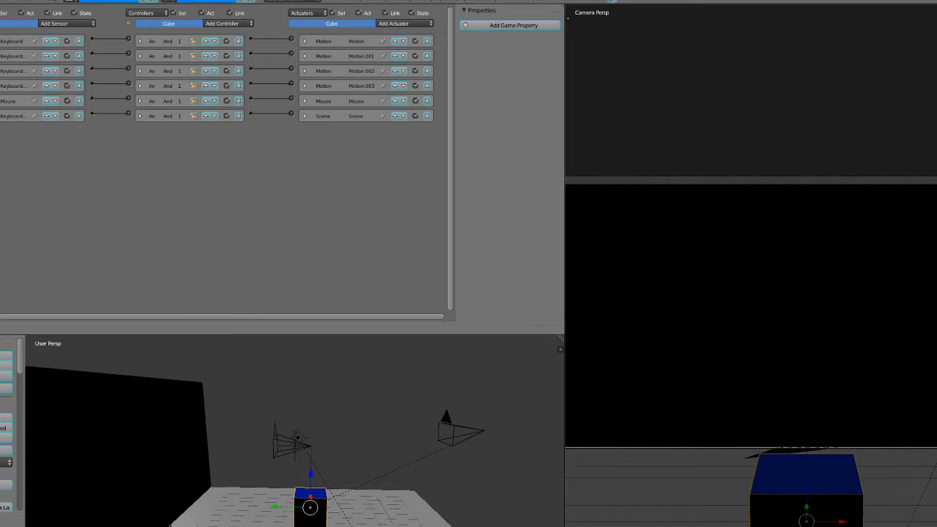
Add a game property to the cube and an Assign-mode Property actuator for it, linked to the F5 sensor's controller
{"action": "left_click", "coordinate": [514, 25]}
{"action": "left_click", "coordinate": [405, 23]}
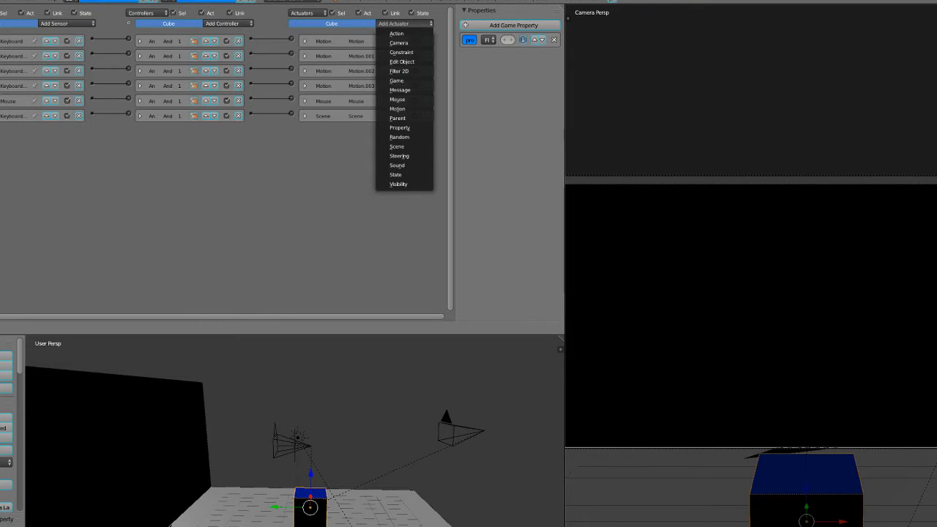
{"action": "left_click", "coordinate": [400, 128]}
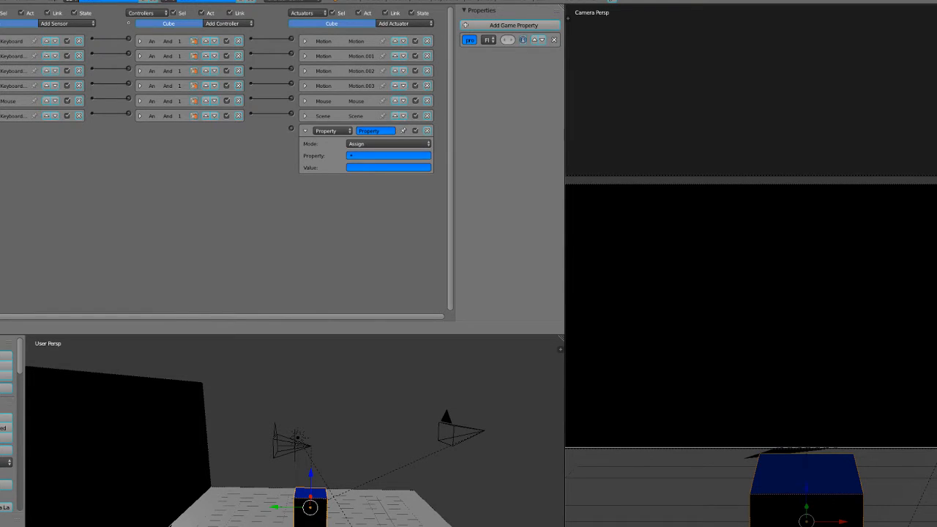
{"action": "left_click", "coordinate": [388, 155]}
{"action": "left_click", "coordinate": [388, 169]}
{"action": "left_click", "coordinate": [388, 168]}
{"action": "left_click_drag", "start_coordinate": [291, 128], "coordinate": [251, 114]}
{"action": "left_click", "coordinate": [304, 130]}
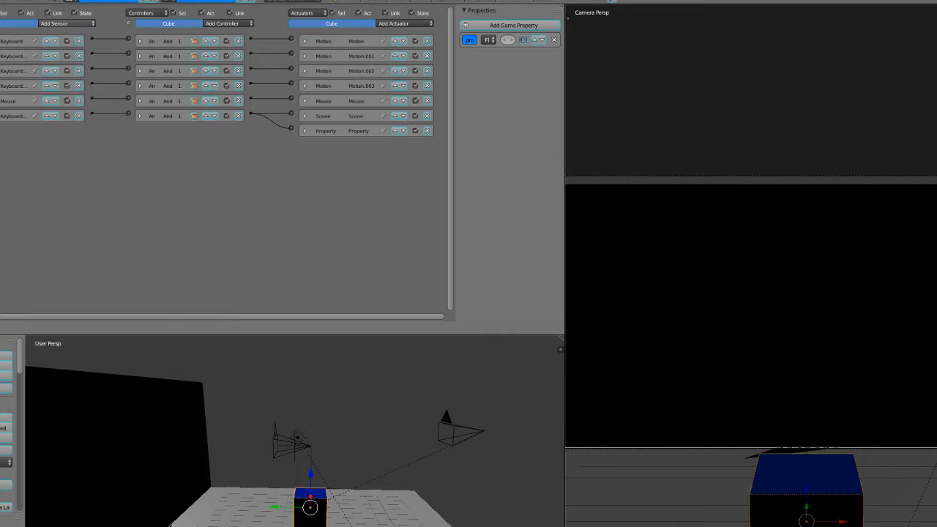
Add a Property sensor in Equal mode to the cube and set its property and comparison value
{"action": "left_click", "coordinate": [58, 24]}
{"action": "left_click", "coordinate": [62, 118]}
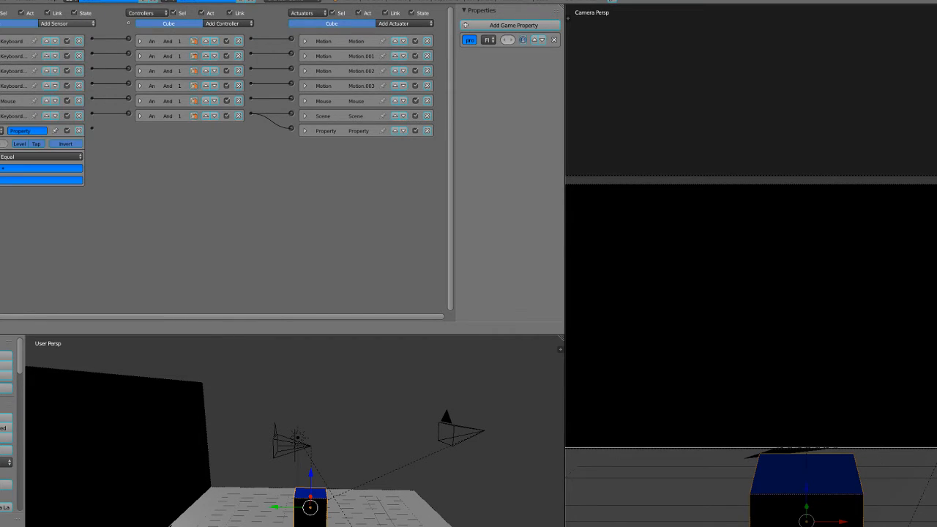
{"action": "left_click", "coordinate": [38, 169]}
{"action": "left_click", "coordinate": [39, 181]}
{"action": "left_click", "coordinate": [1, 131]}
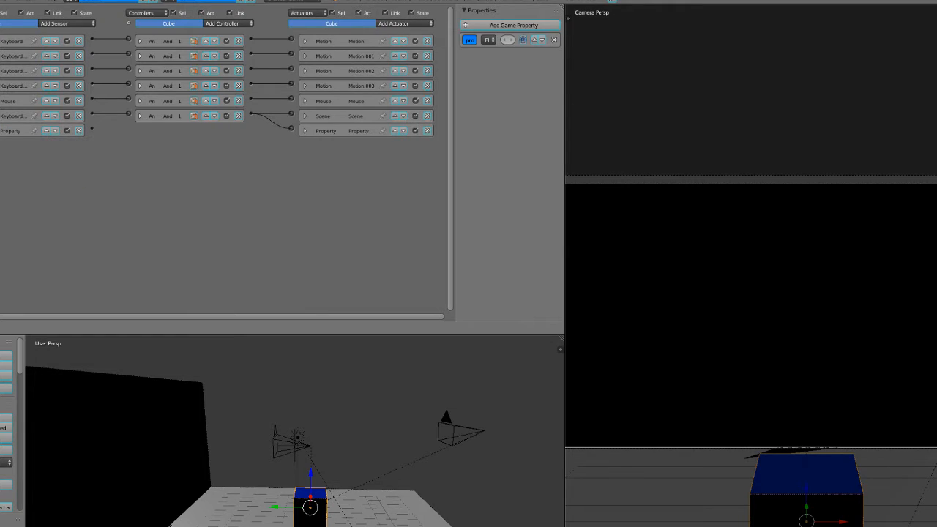
Turn on the Tap option for the cube's F5 Keyboard sensor
{"action": "left_click", "coordinate": [2, 116]}
{"action": "left_click", "coordinate": [36, 129]}
{"action": "left_click", "coordinate": [2, 115]}
Add a second Scene actuator and a second Property actuator to the cube, the latter assigning the value 0 to prop
{"action": "left_click", "coordinate": [403, 23]}
{"action": "left_click", "coordinate": [397, 147]}
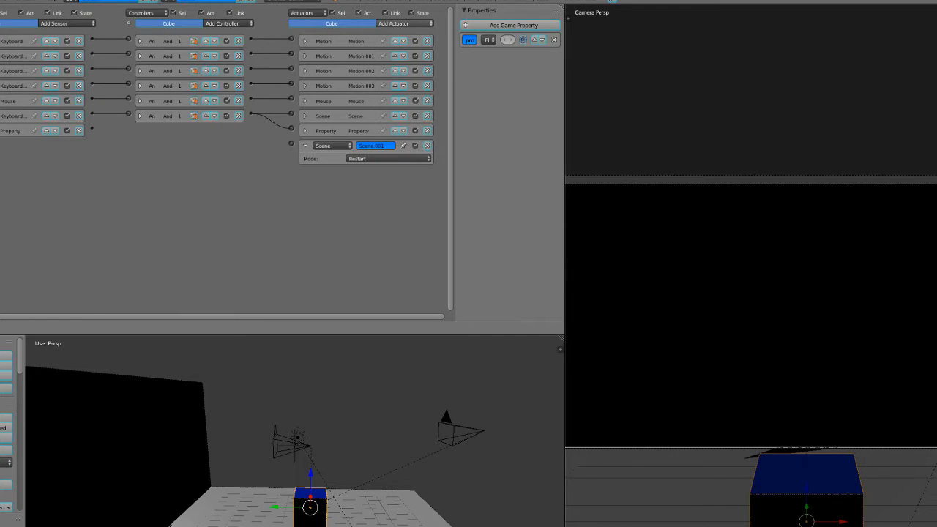
{"action": "left_click", "coordinate": [403, 23]}
{"action": "left_click", "coordinate": [396, 129]}
{"action": "left_click", "coordinate": [388, 198]}
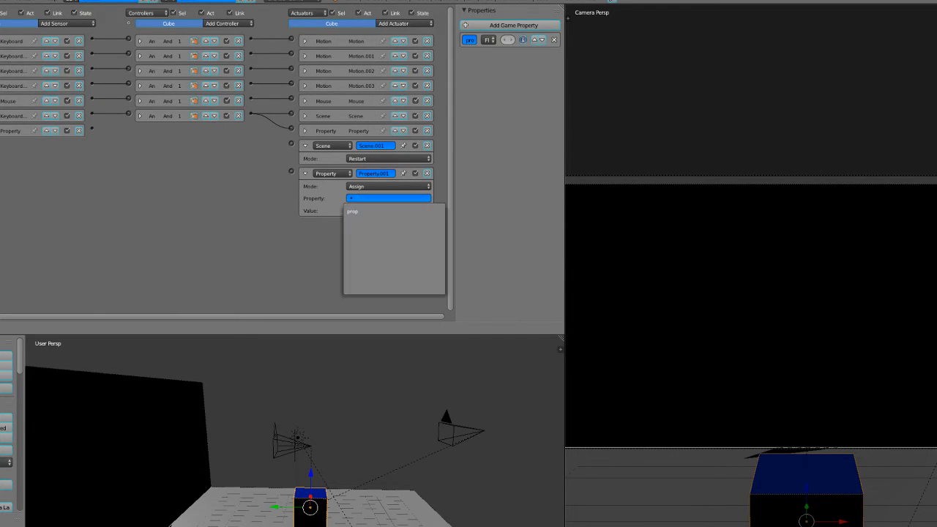
{"action": "left_click", "coordinate": [388, 211]}
{"action": "left_click", "coordinate": [389, 210]}
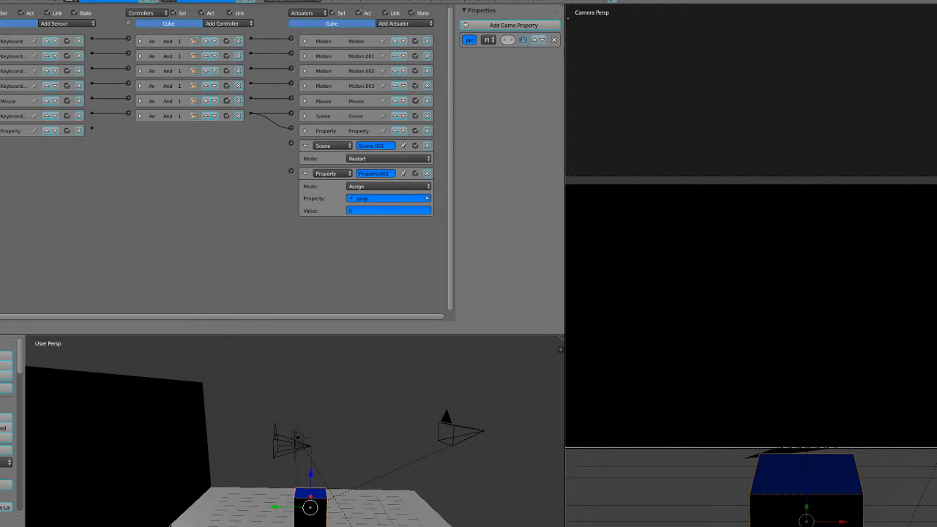
Set the second Scene actuator to Set Camera mode with Camera as its camera object, and collapse both new actuators
{"action": "left_click", "coordinate": [388, 158]}
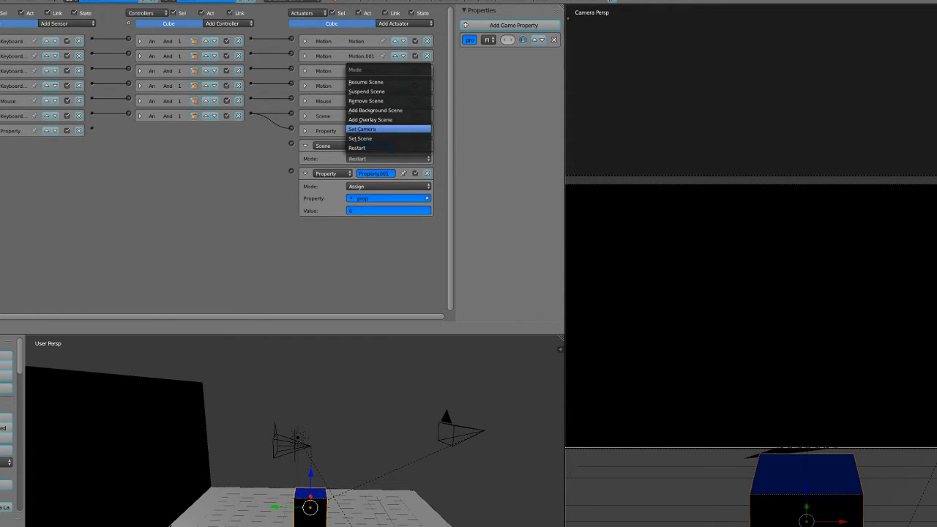
{"action": "left_click", "coordinate": [363, 129]}
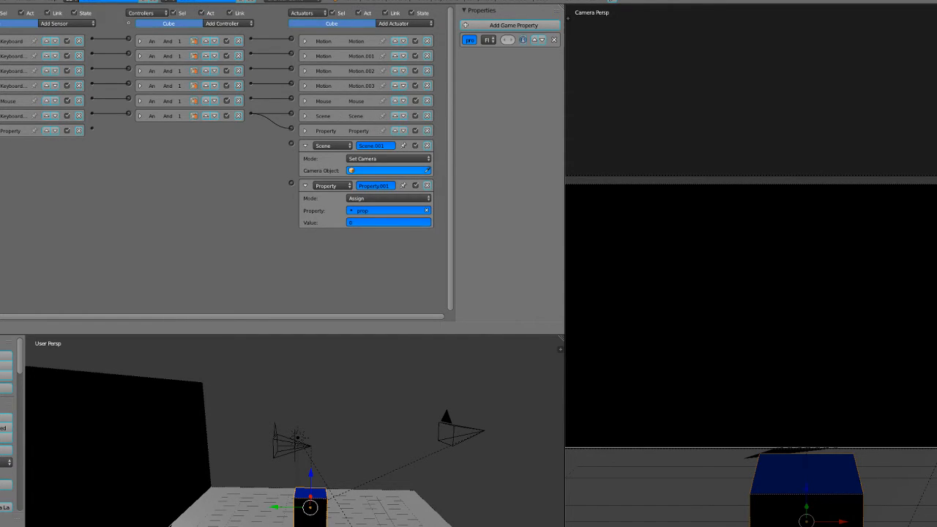
{"action": "left_click", "coordinate": [388, 170]}
{"action": "left_click", "coordinate": [389, 183]}
{"action": "left_click", "coordinate": [305, 145]}
{"action": "left_click", "coordinate": [305, 160]}
Link the F5 Keyboard and Property sensors through one new controller to the second Scene and Property actuators, and test-run the game
{"action": "left_click_drag", "start_coordinate": [291, 144], "coordinate": [91, 115]}
{"action": "left_click", "coordinate": [142, 130]}
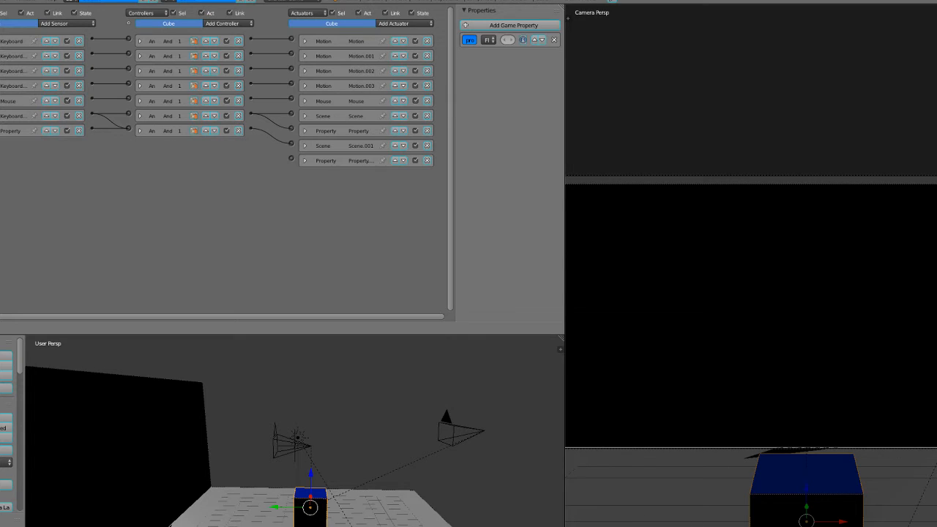
{"action": "left_click_drag", "start_coordinate": [251, 128], "coordinate": [292, 158]}
{"action": "key", "text": "p"}
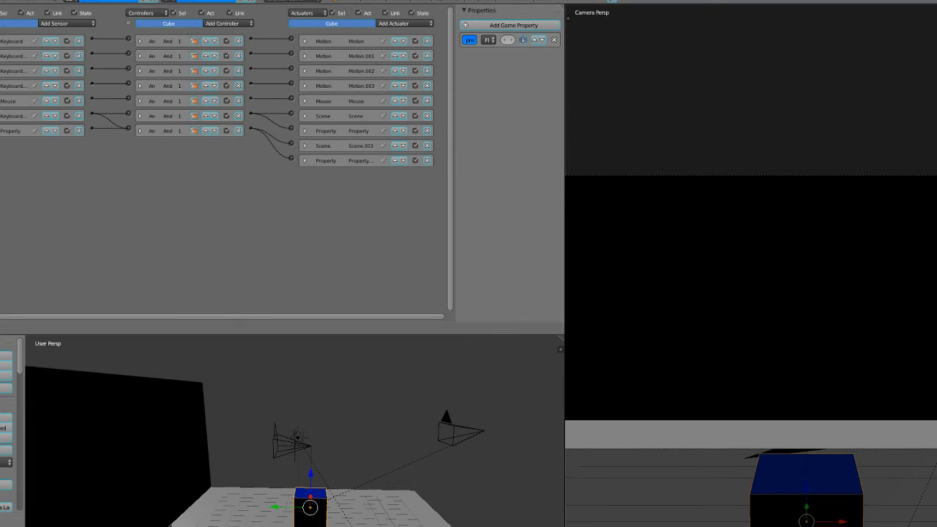
{"action": "key", "text": "Escape"}
Make the camera above the cube the active scene camera and test-run the game
{"action": "right_click", "coordinate": [291, 444]}
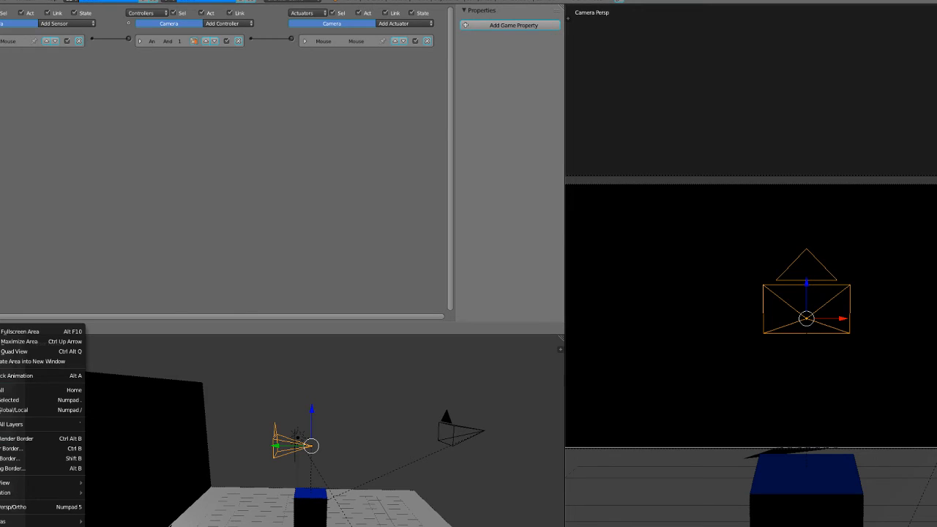
{"action": "mouse_move", "coordinate": [37, 520]}
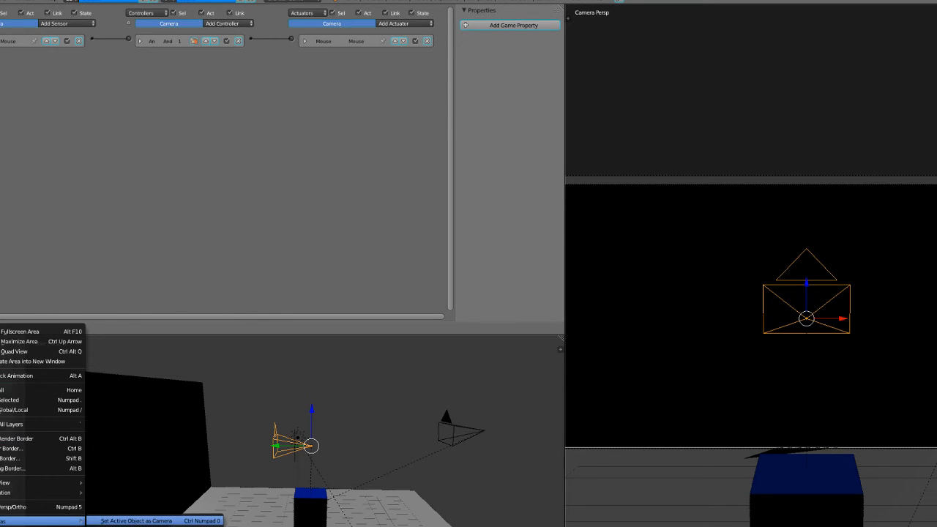
{"action": "left_click", "coordinate": [136, 521]}
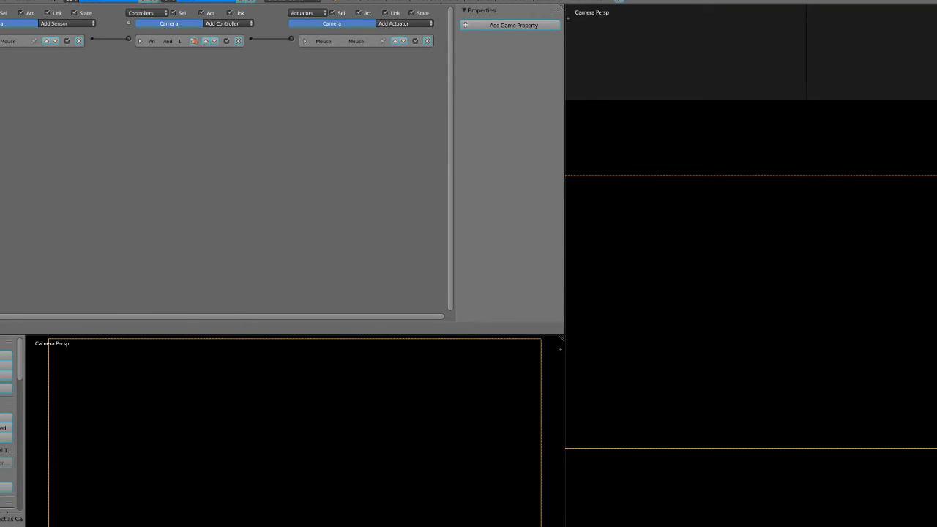
{"action": "scroll", "coordinate": [295, 432], "scroll_direction": "down", "scroll_amount": 7}
{"action": "scroll", "coordinate": [296, 432], "scroll_direction": "up", "scroll_amount": 7}
{"action": "middle_click_drag", "start_coordinate": [295, 432], "coordinate": [372, 456]}
{"action": "scroll", "coordinate": [295, 432], "scroll_direction": "down", "scroll_amount": 11}
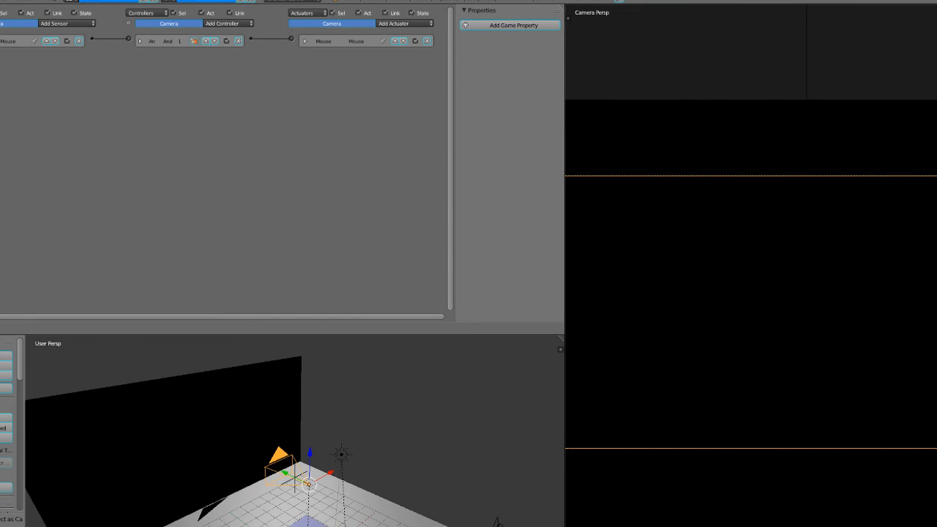
{"action": "key", "text": "p"}
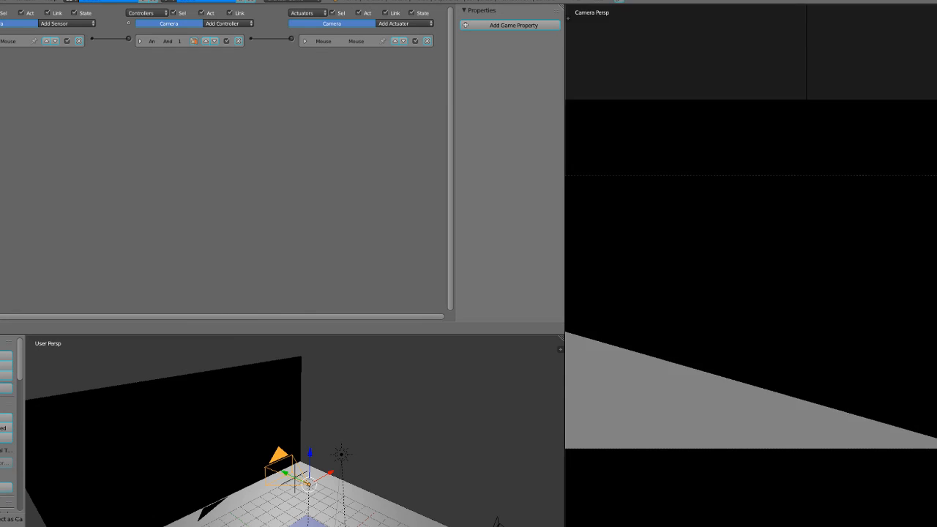
{"action": "key", "text": "Escape"}
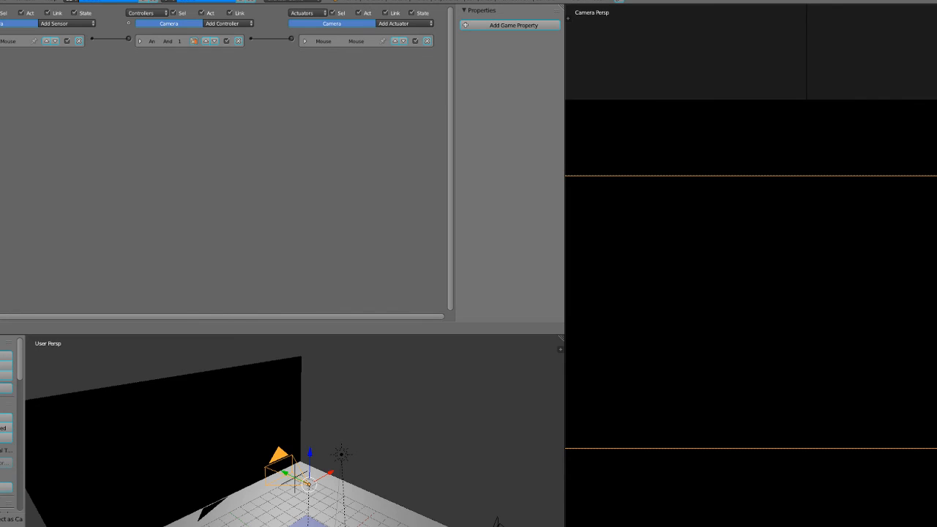